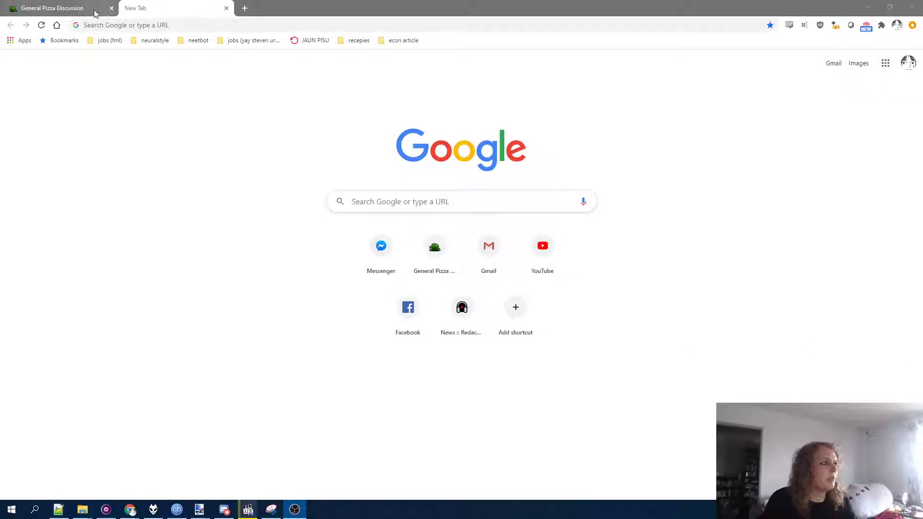
Step: Close the General Pizza Discussion tab and load artbreeder.com's Trending browse page
middle_click(91, 13)
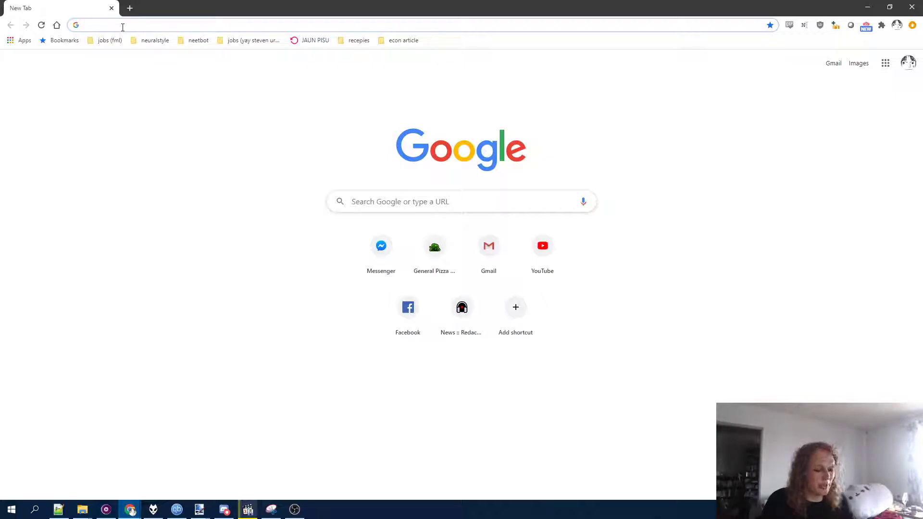
text(artbreeder.com)
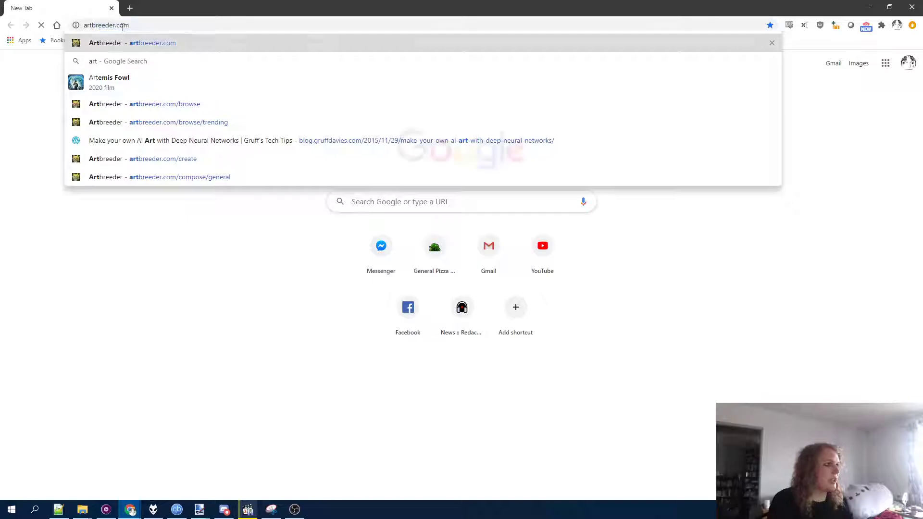
key(Return)
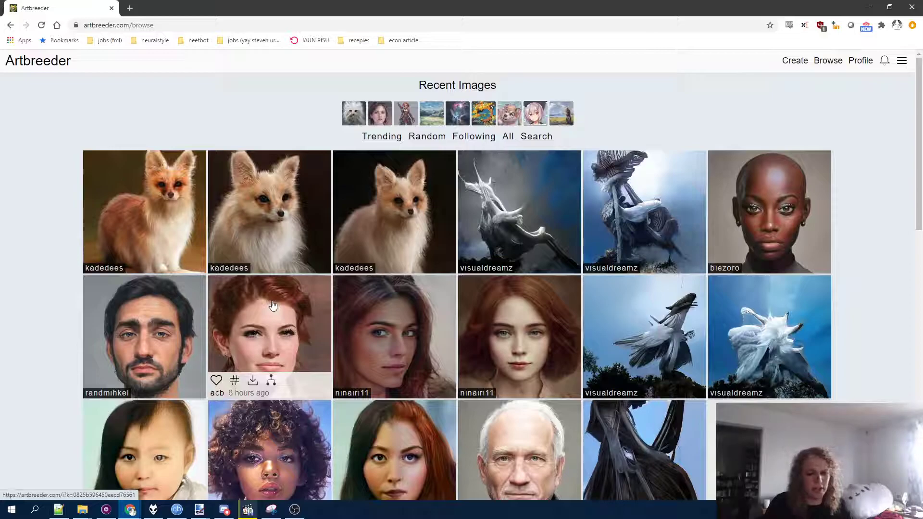
Step: In a new tab, search for and open thispersondoesnotexist
key(ctrl+t)
text(h)
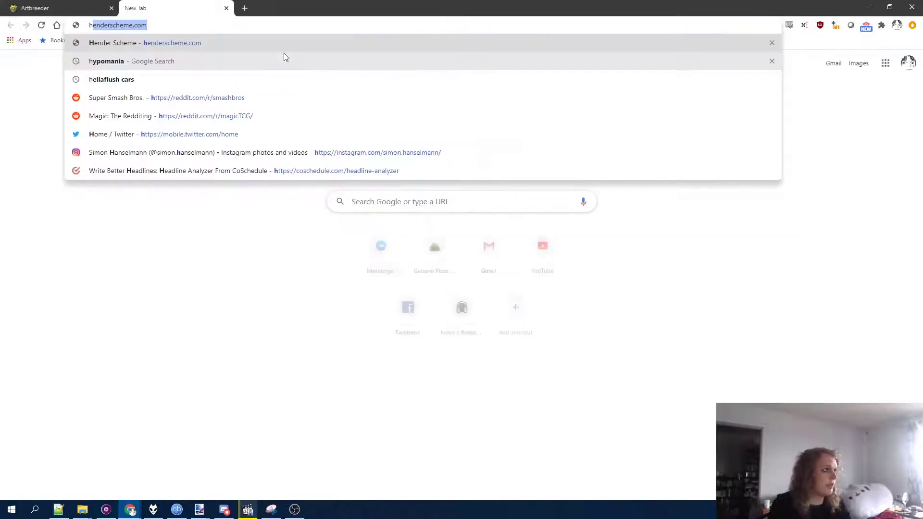
key(Delete)
key(BackSpace)
text(thisperso)
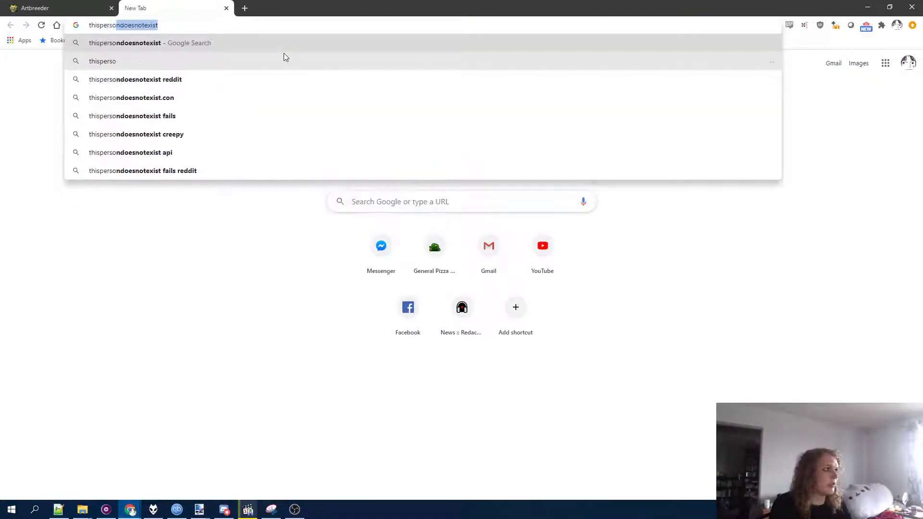
key(Return)
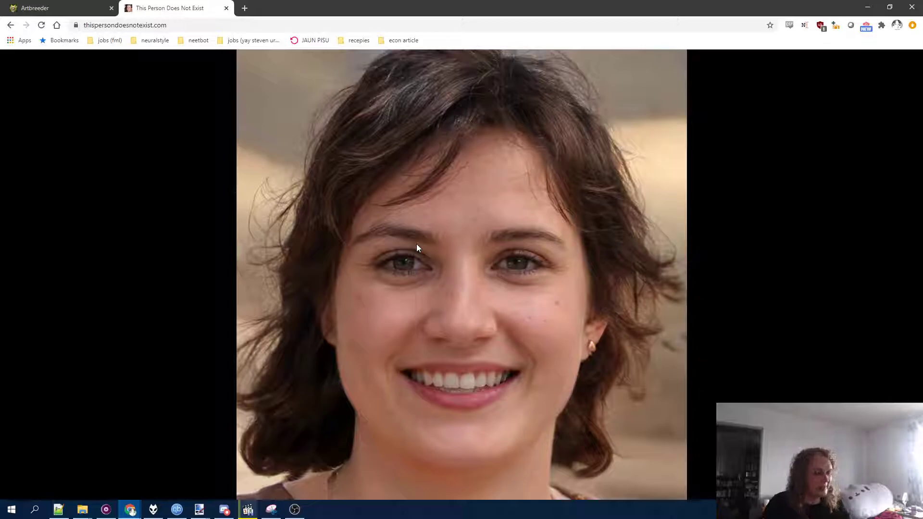
Step: Reload twice for two new generated faces, then close that tab
key(F5)
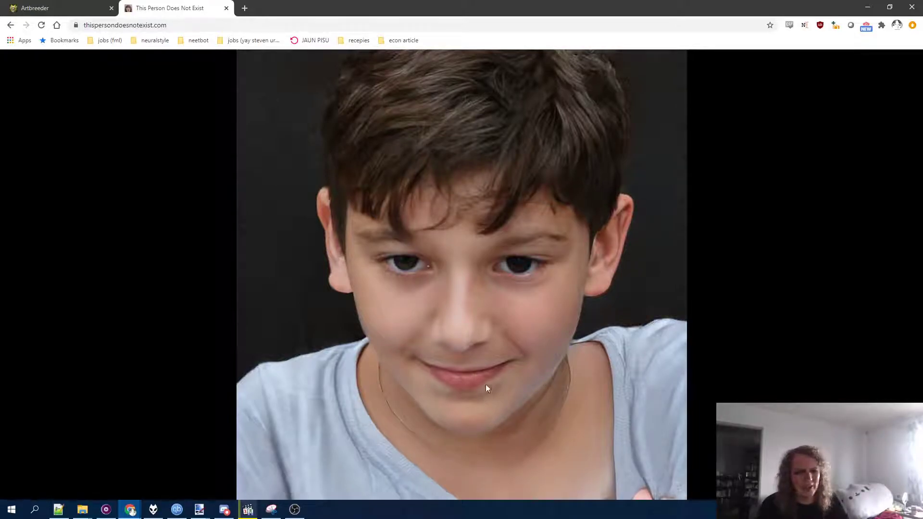
key(F5)
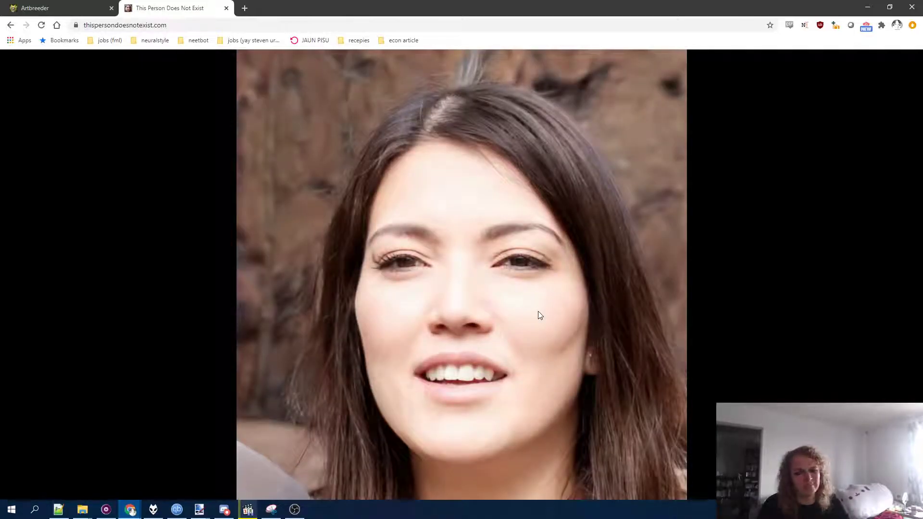
middle_click(159, 4)
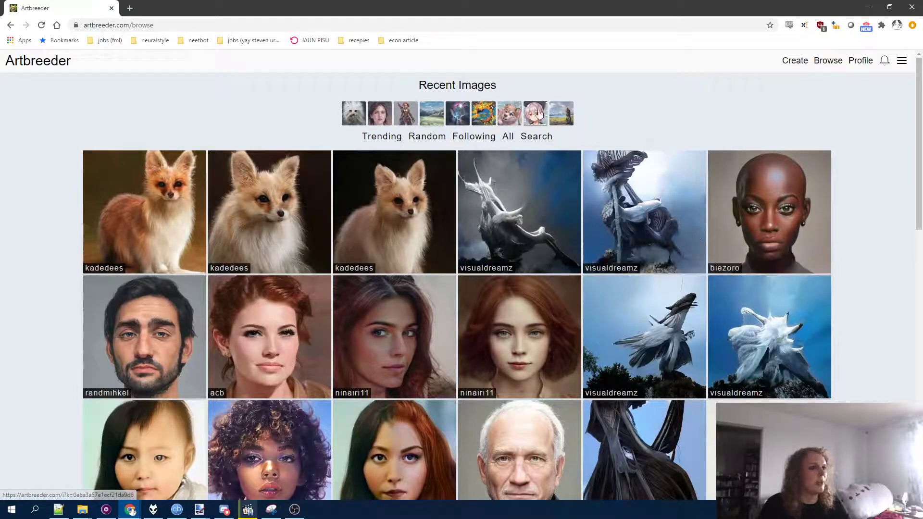
Step: From Create, choose the Anime Portraits category with the Compose method
click(795, 60)
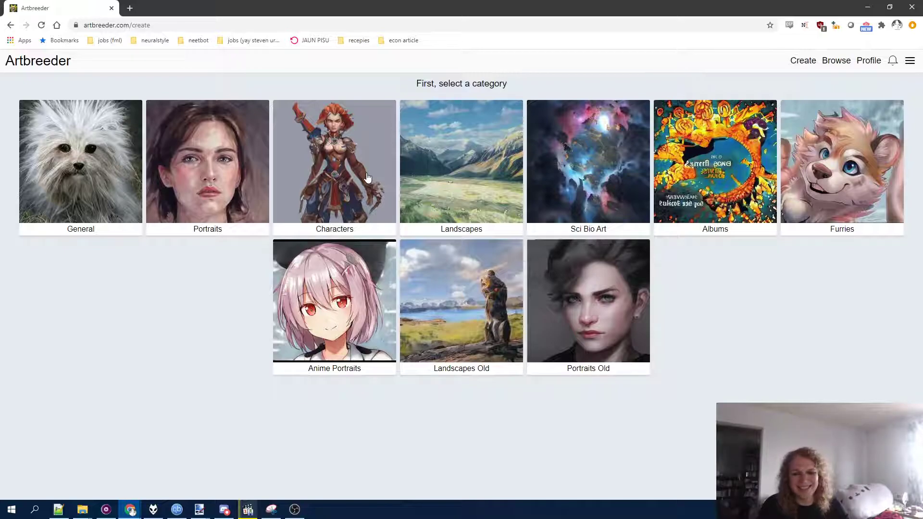
click(362, 289)
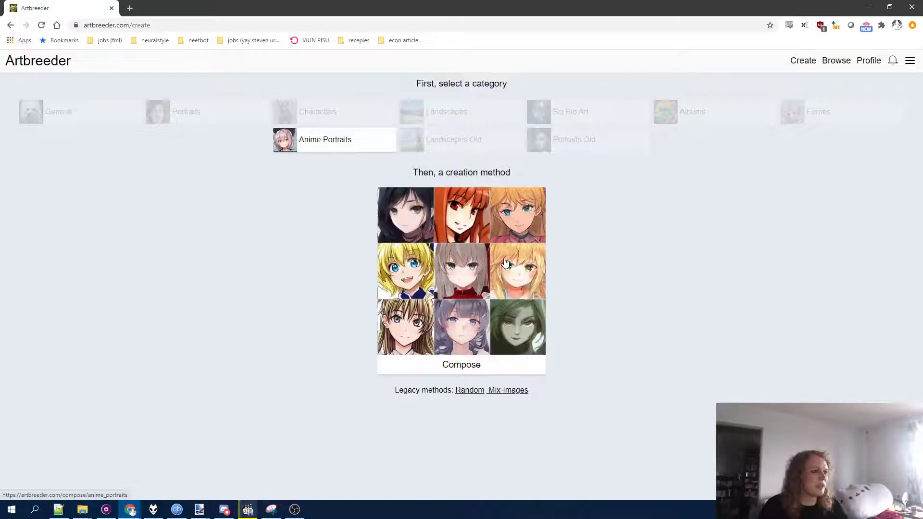
click(468, 236)
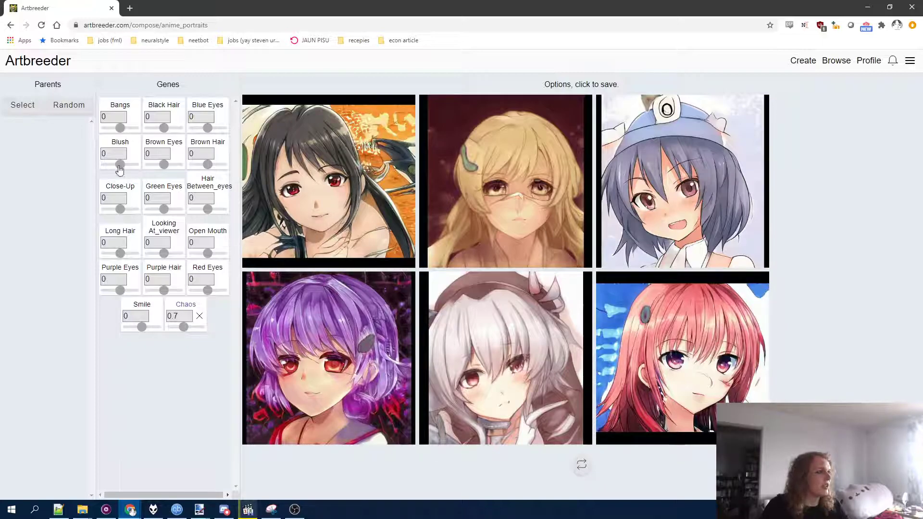
Step: Raise Bangs to about 2 and Black Hair to 3, and save the top-right option
drag(121, 128, 130, 128)
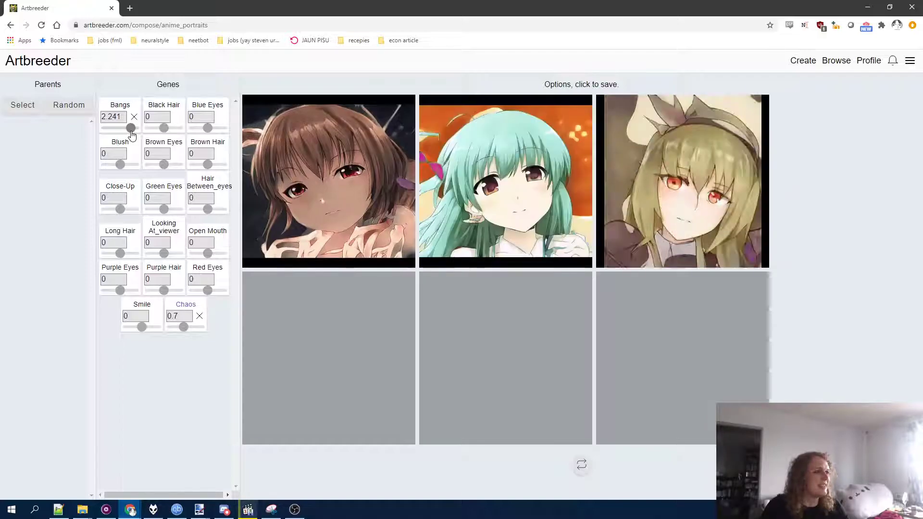
drag(164, 128, 179, 131)
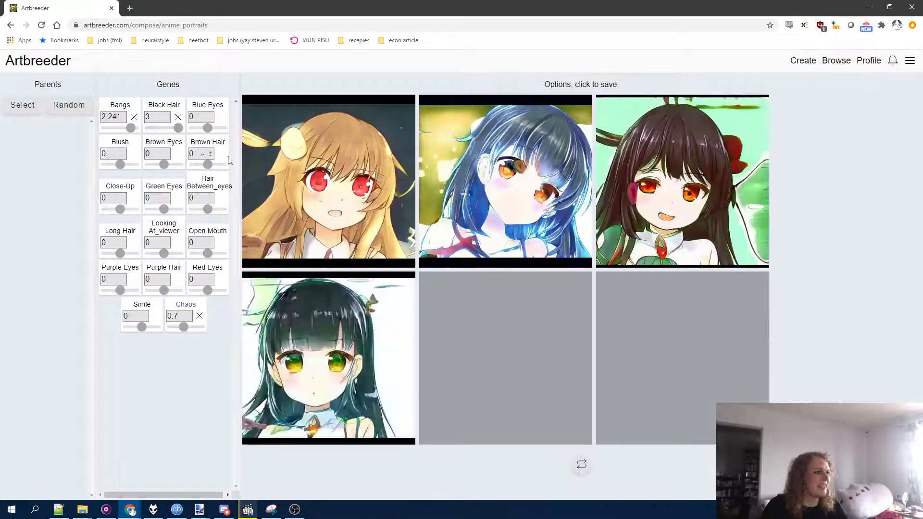
click(660, 251)
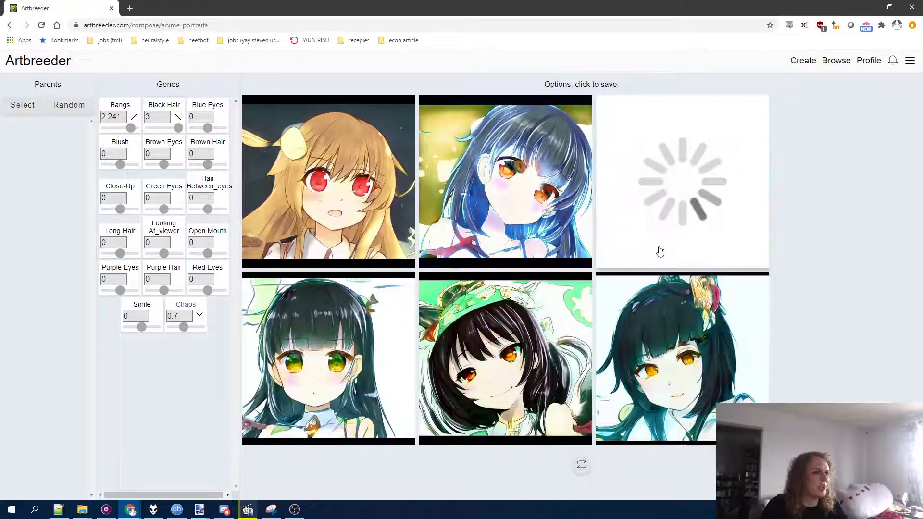
scroll(667, 430, down, 2)
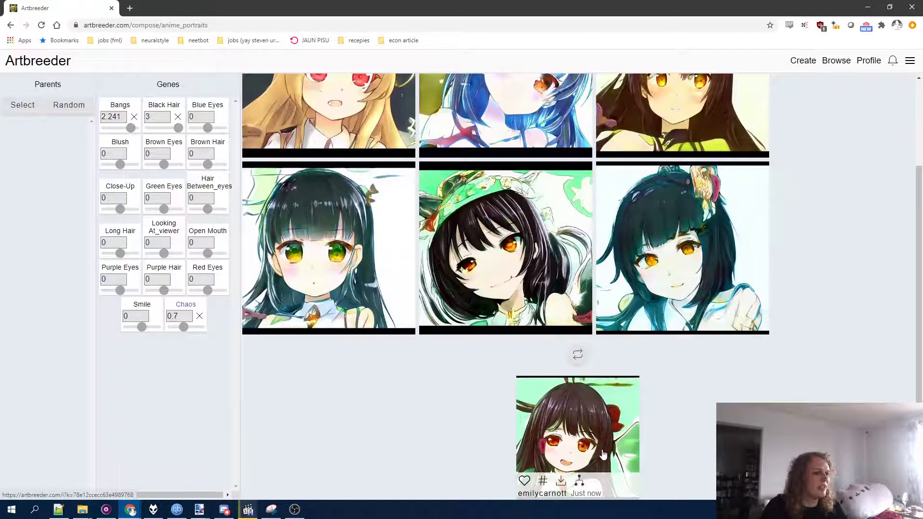
scroll(667, 429, up, 2)
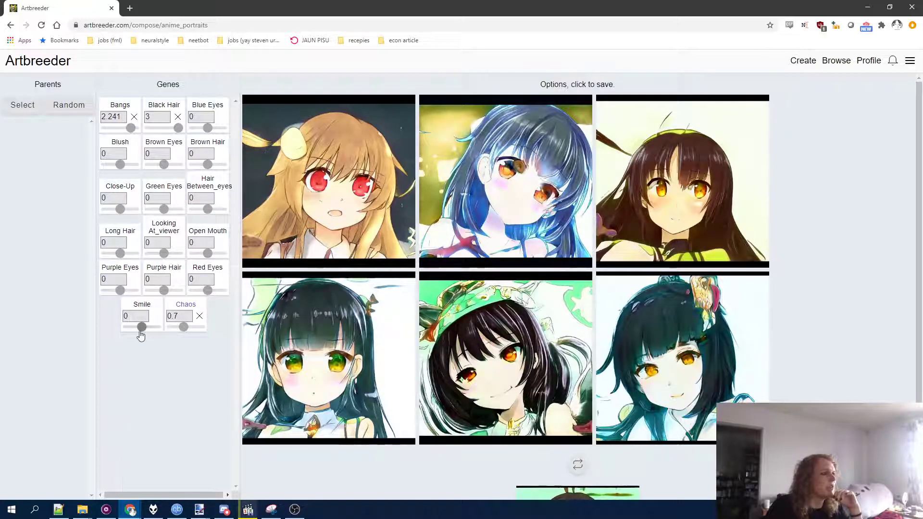
Step: Set Smile -3, Close-Up -2.53, Blush 1.224, Looking At_viewer -1.82 and Chaos 0.36
drag(141, 327, 169, 330)
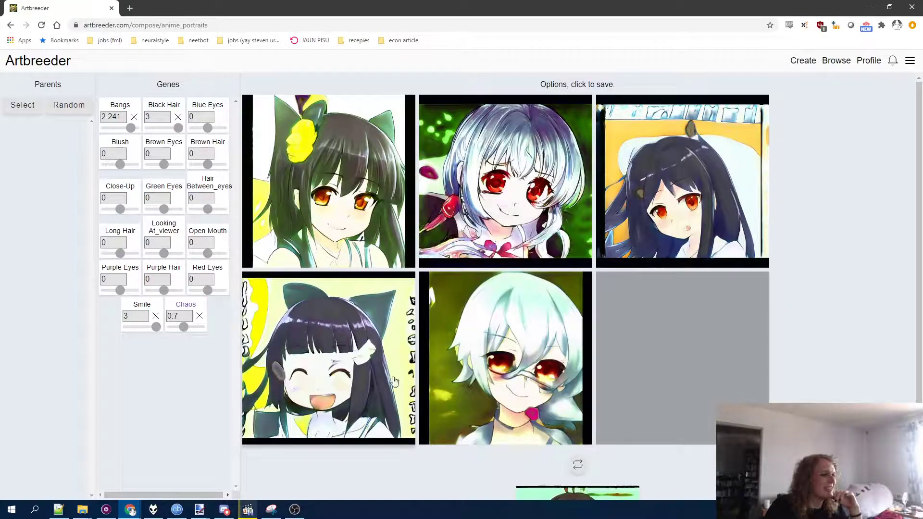
drag(154, 327, 119, 331)
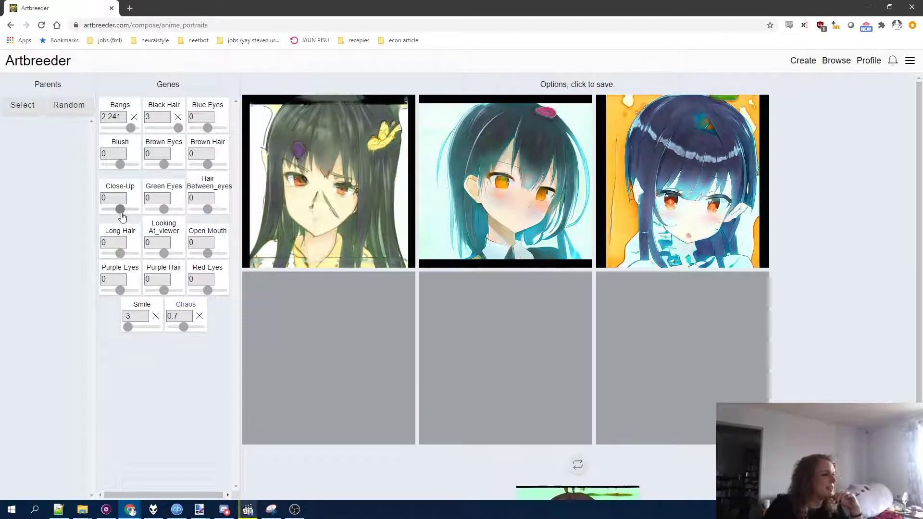
drag(120, 212, 108, 211)
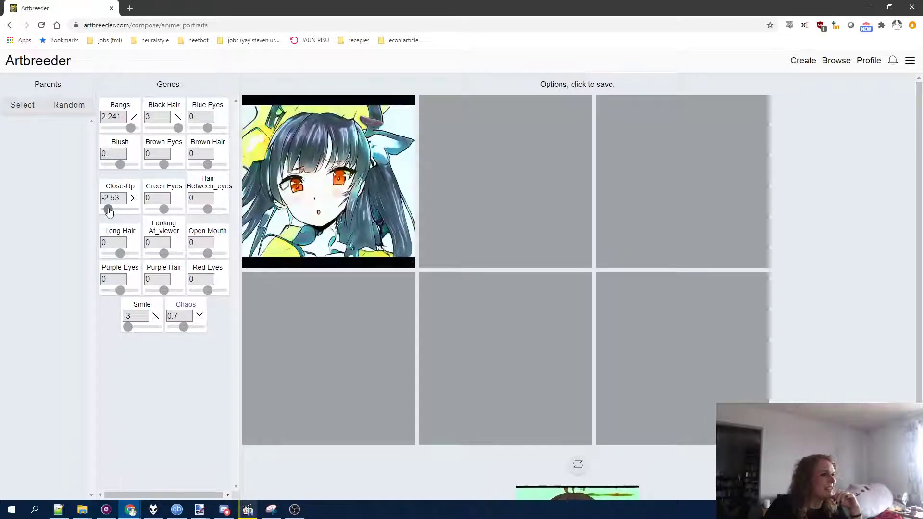
drag(120, 165, 126, 165)
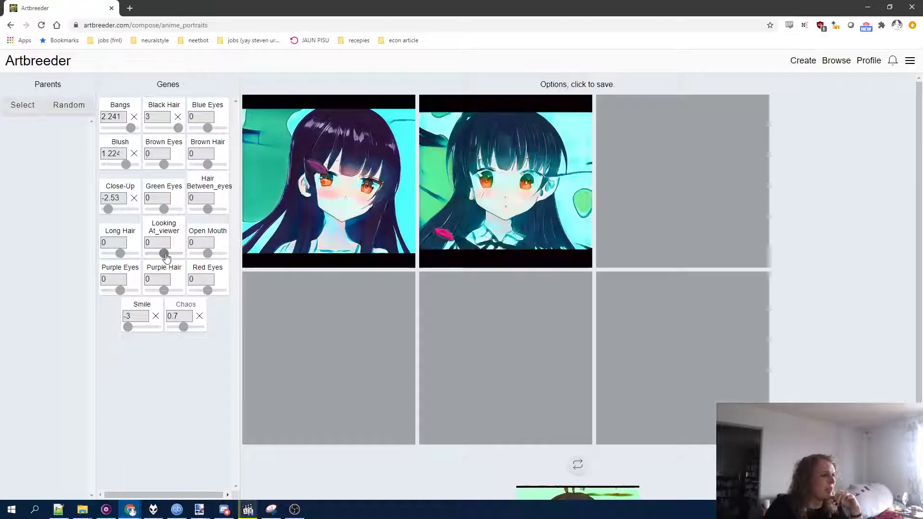
drag(164, 253, 155, 254)
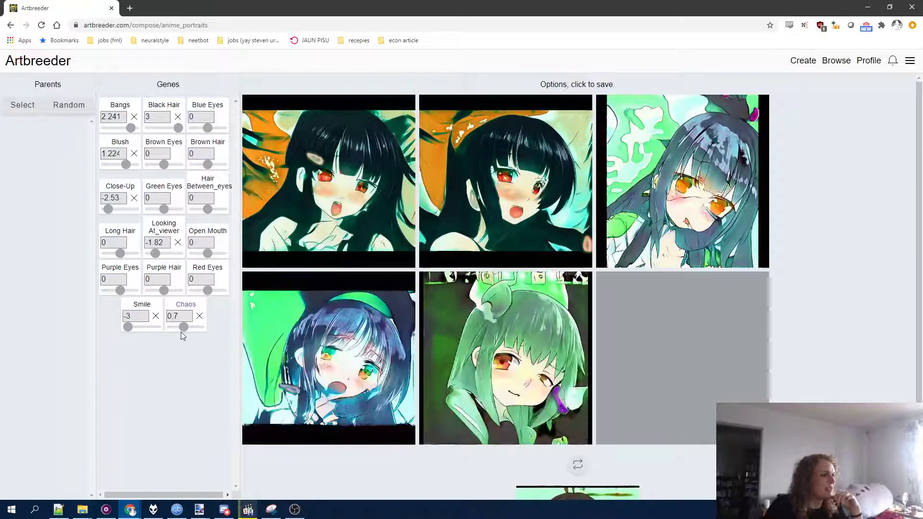
drag(183, 328, 177, 332)
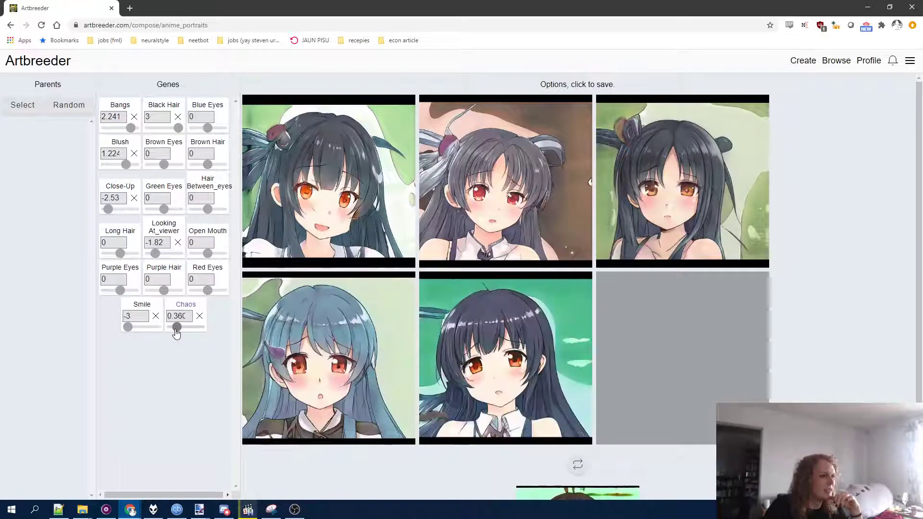
Step: Drop Chaos to 0.147, raise Green Eyes to 2.845, then push Chaos up to 1.143
drag(176, 332, 173, 332)
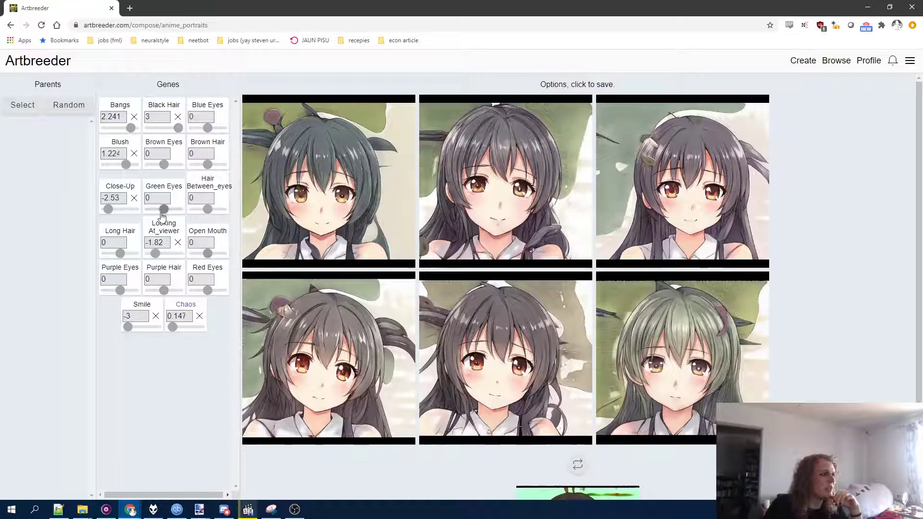
drag(164, 209, 172, 210)
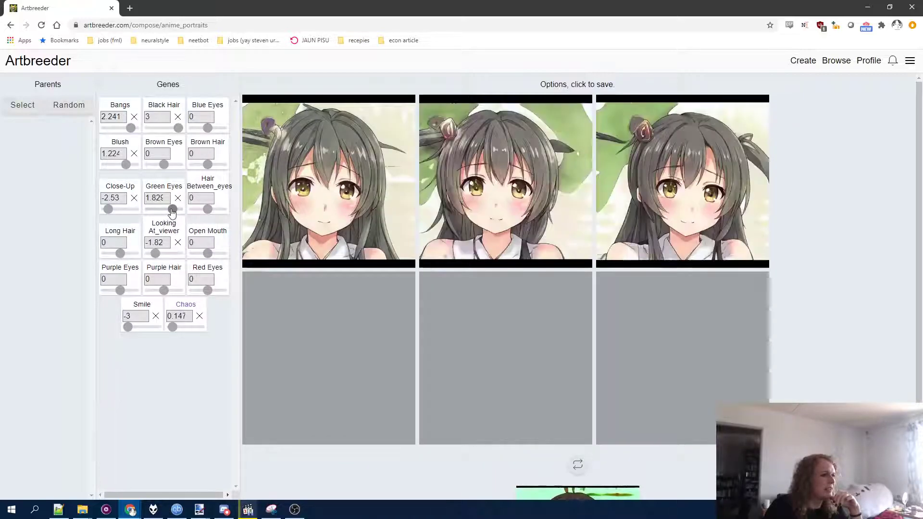
drag(172, 210, 178, 211)
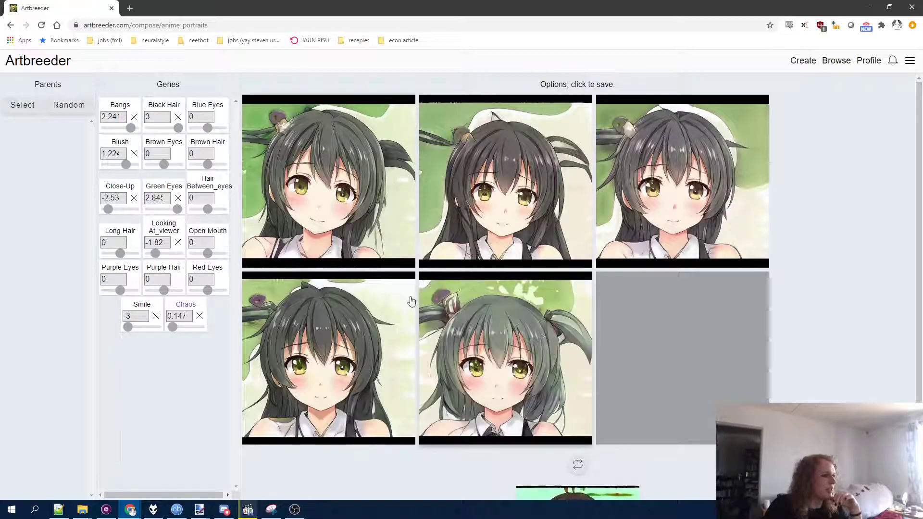
drag(172, 328, 193, 327)
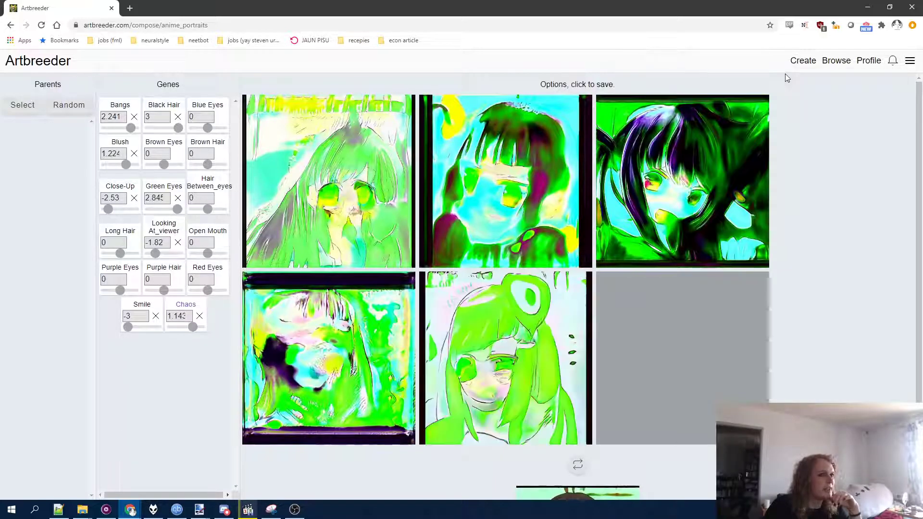
Step: Move between the Create and browse pages, picking the Portraits category
click(802, 62)
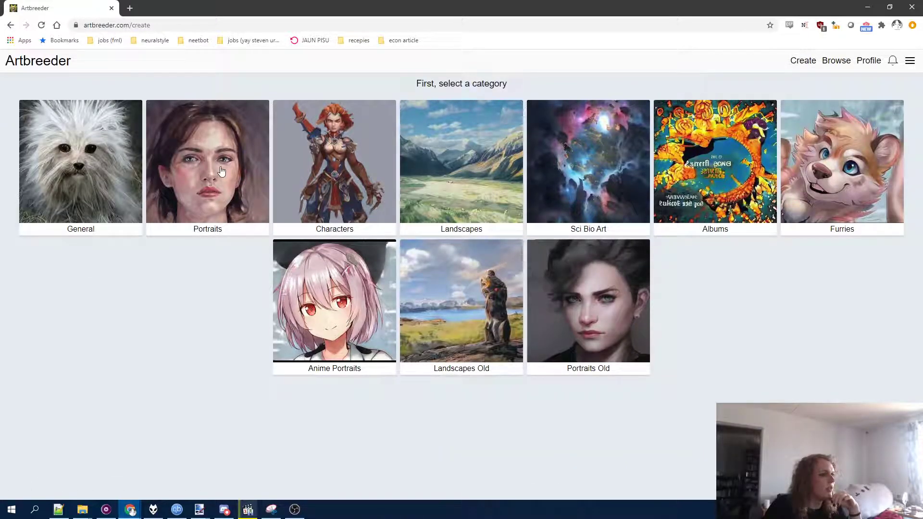
click(222, 171)
click(220, 166)
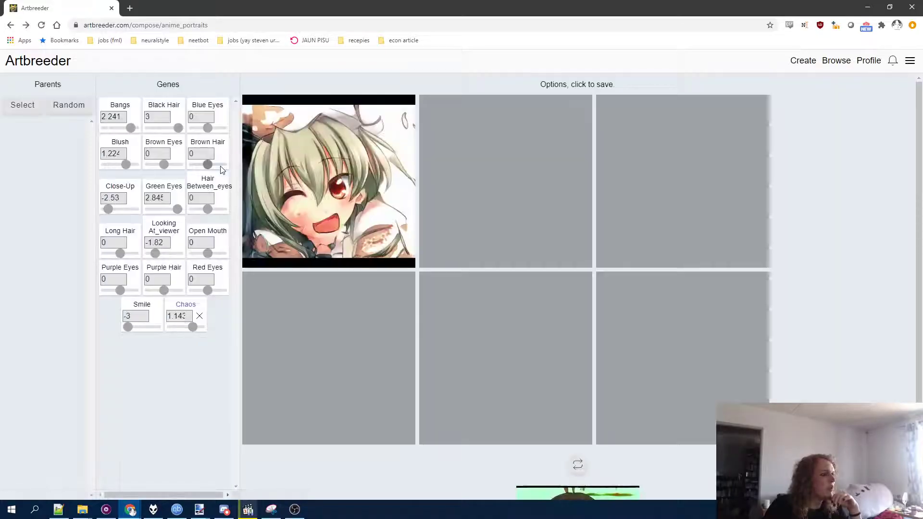
click(38, 61)
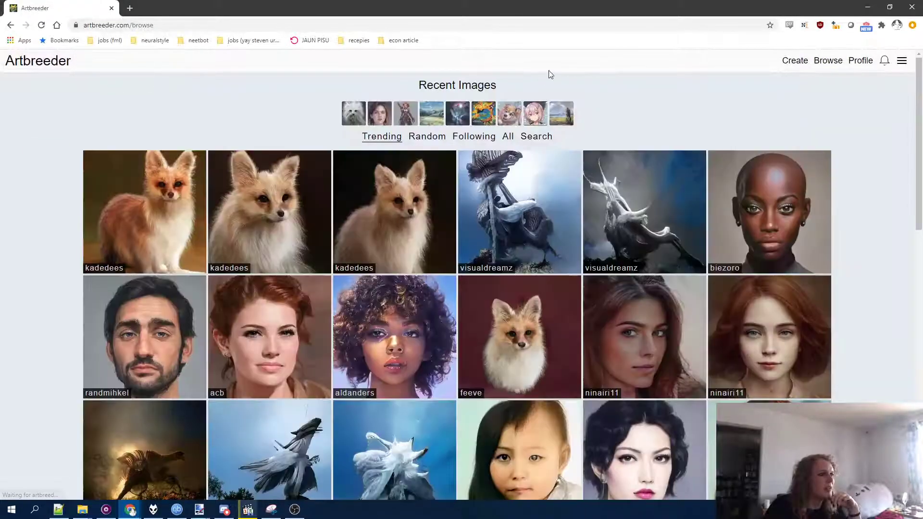
click(796, 60)
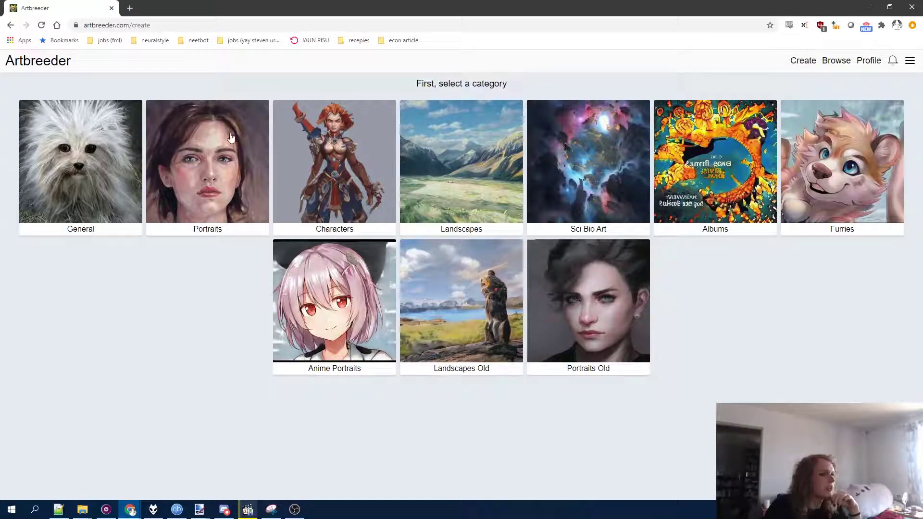
click(226, 139)
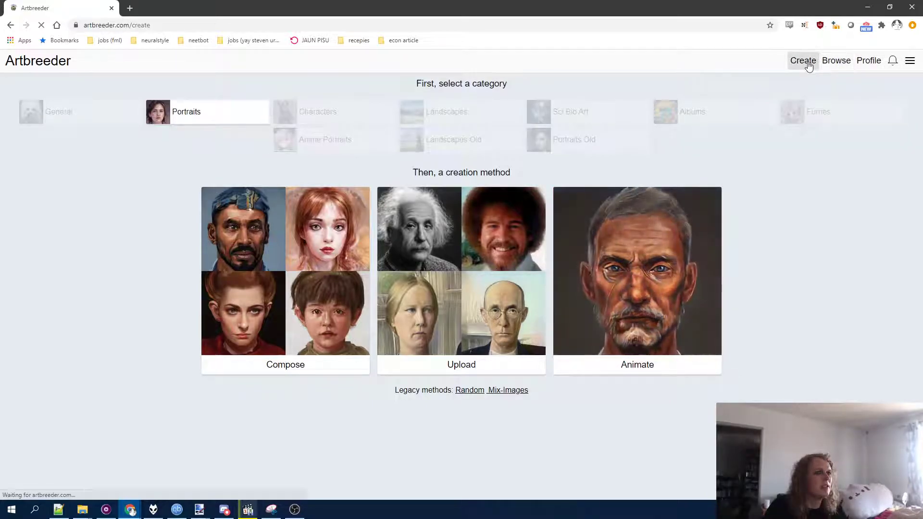
Step: Reset the create categories, then go to your profile and scroll to your images
click(808, 65)
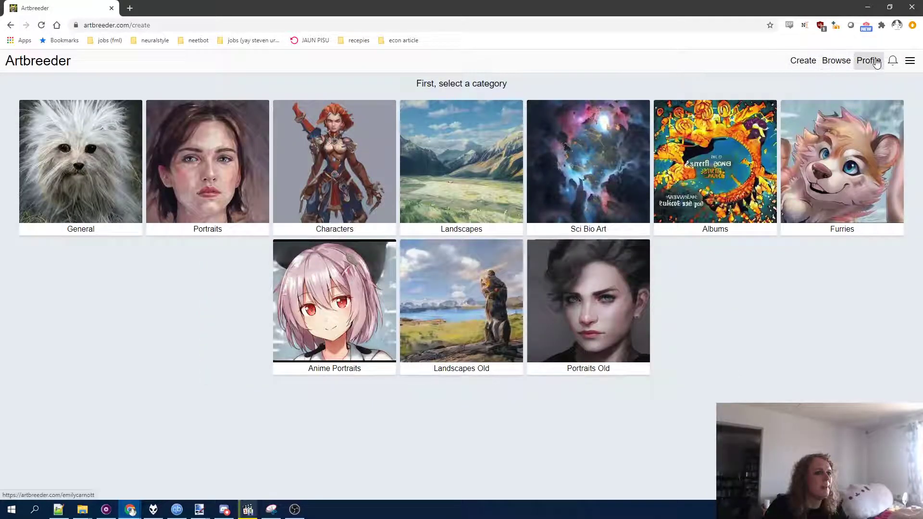
click(864, 67)
scroll(529, 250, down, 3)
Step: Open the glasses portrait's Edit-Genes and adjust ethnicity, Gender and Eyeglasses genes
click(572, 431)
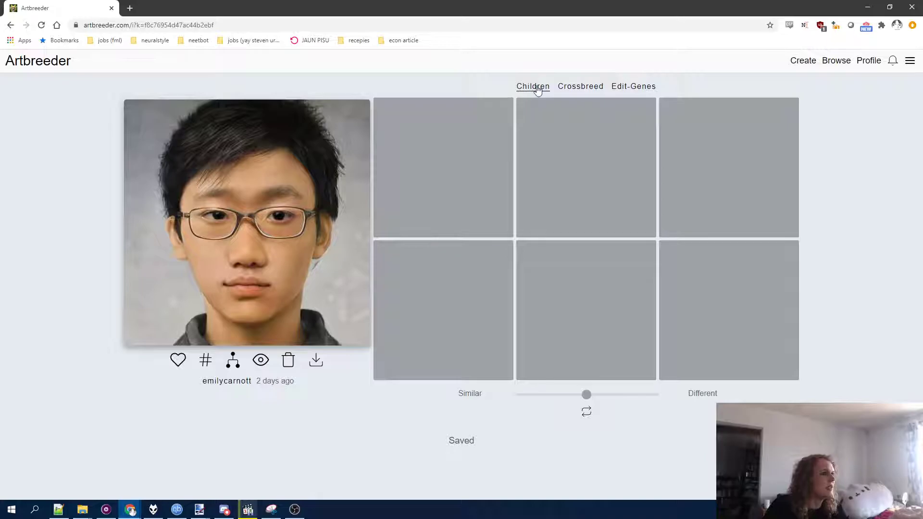
click(632, 89)
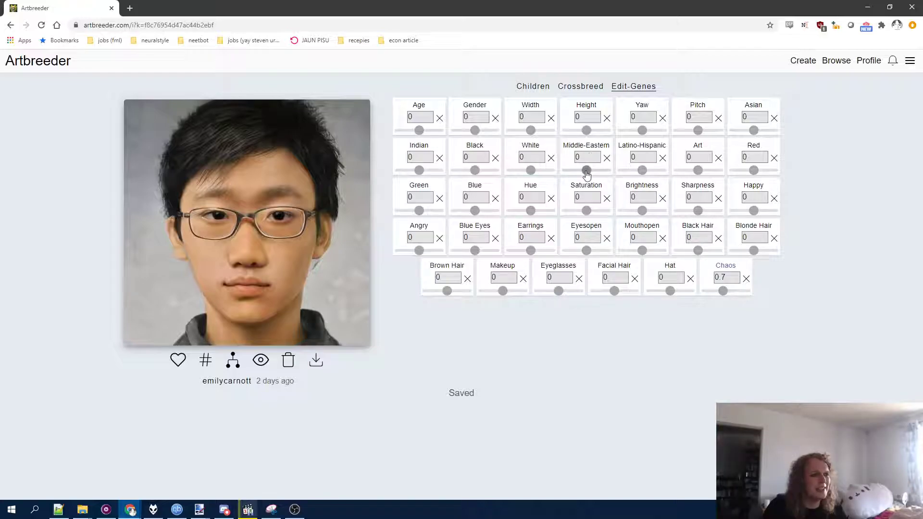
drag(587, 172, 603, 176)
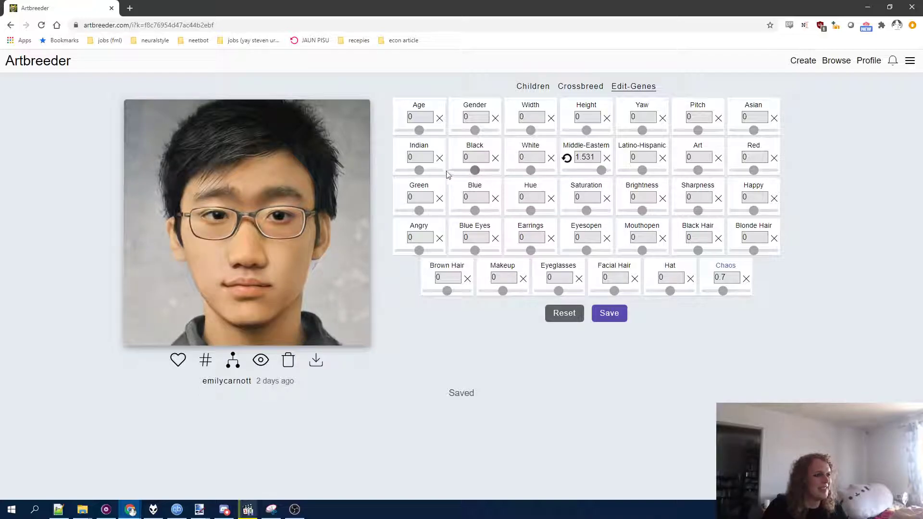
mouse_move(531, 170)
mouse_down()
mouse_move(513, 172)
mouse_move(523, 172)
mouse_up()
mouse_move(475, 131)
mouse_down()
mouse_move(488, 131)
mouse_move(469, 135)
mouse_up()
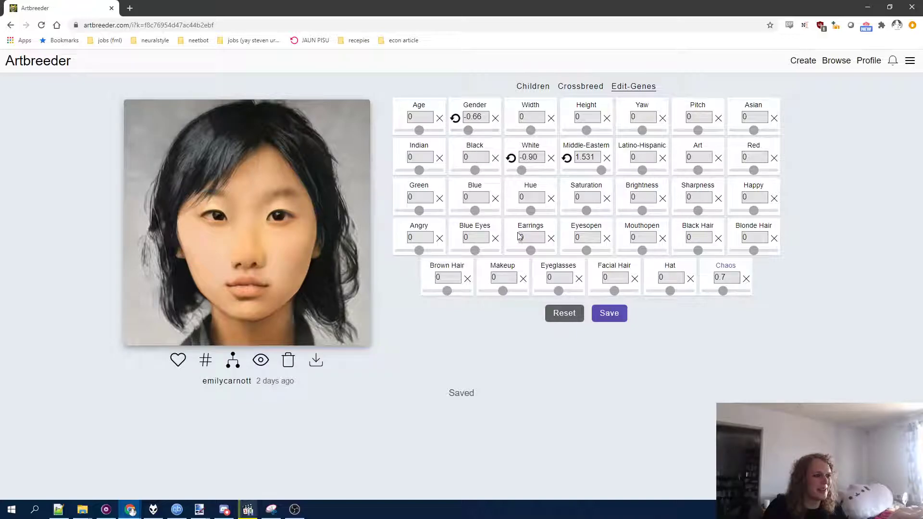
drag(559, 292, 572, 296)
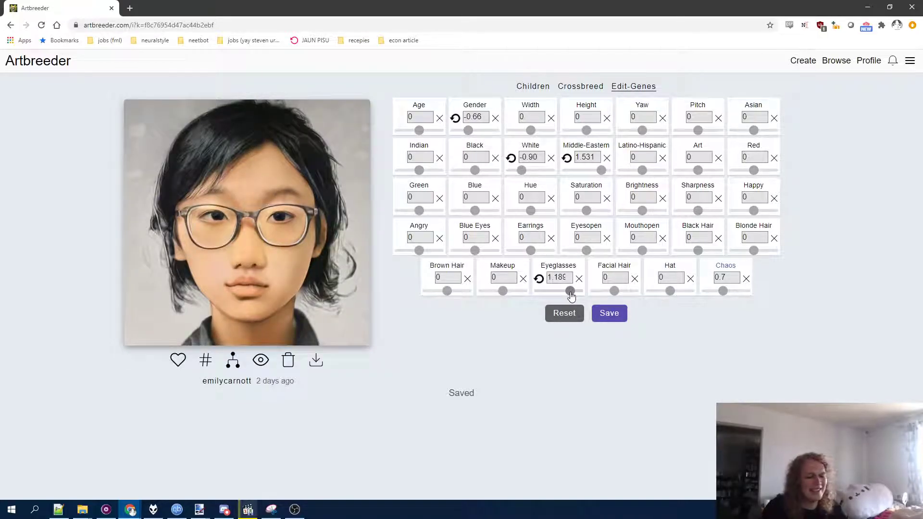
Step: Tweak the Art, Indian, Height, Angry, Green, Asian and blue-eye genes
drag(698, 171, 711, 172)
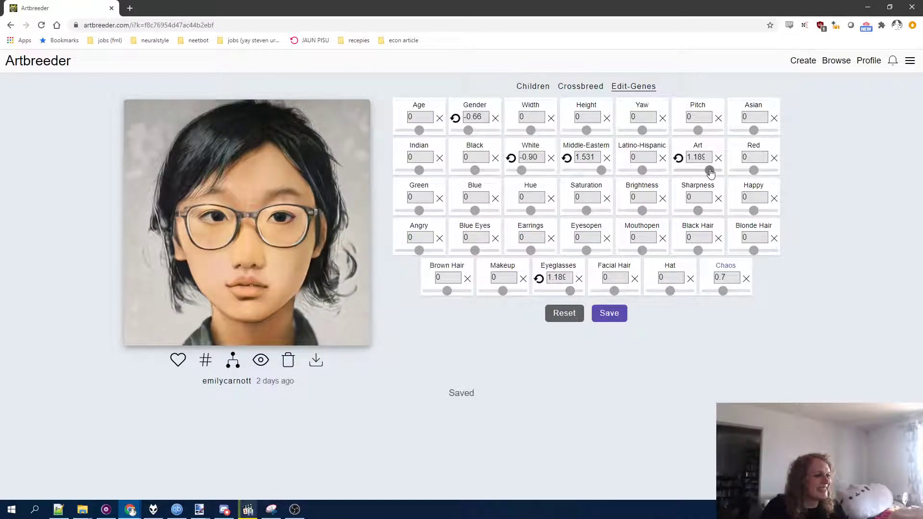
drag(710, 173, 689, 174)
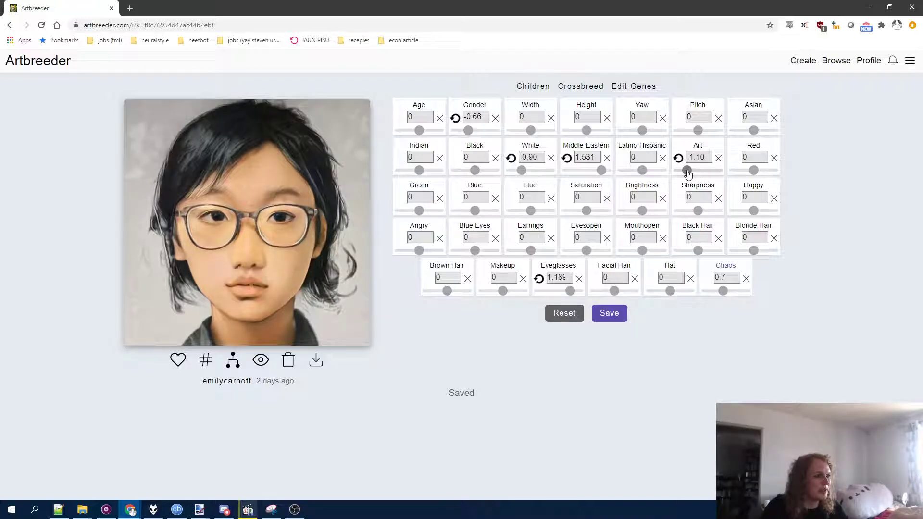
drag(420, 171, 425, 171)
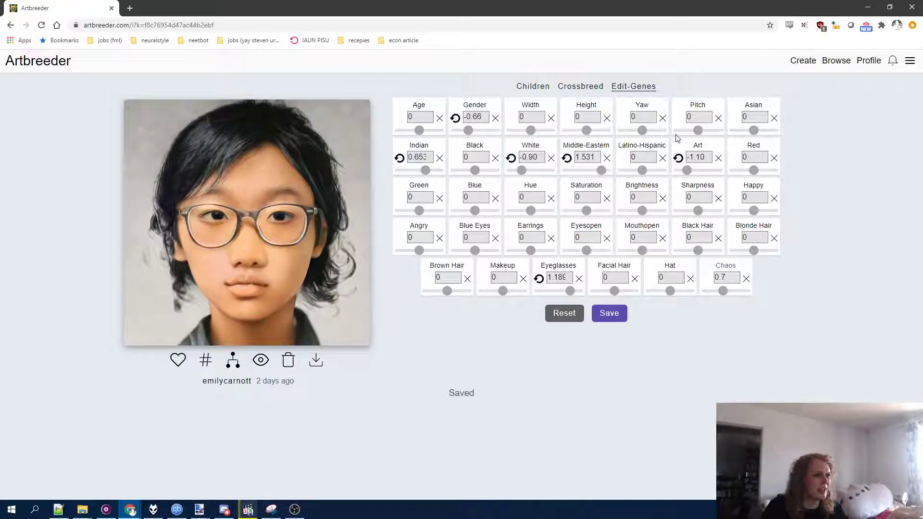
drag(587, 131, 594, 132)
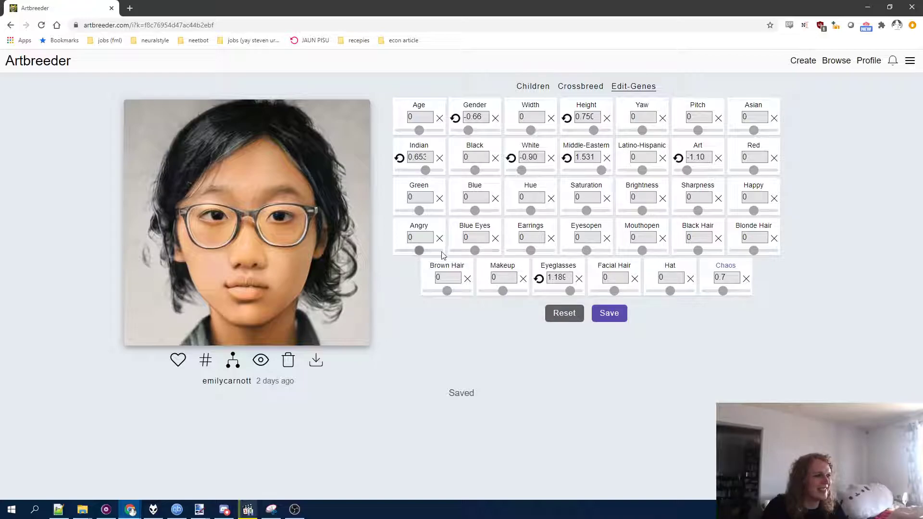
mouse_move(419, 251)
mouse_down()
mouse_move(439, 251)
mouse_move(399, 251)
mouse_move(409, 251)
mouse_up()
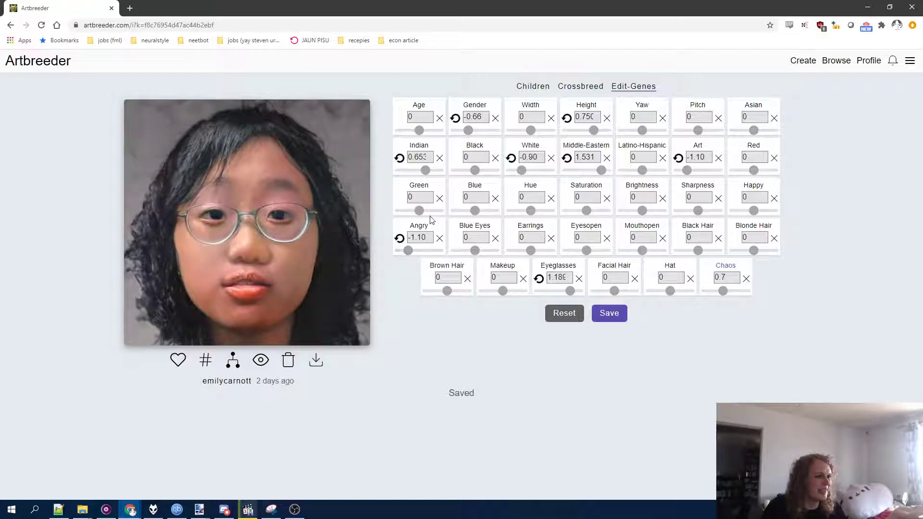
drag(419, 211, 434, 212)
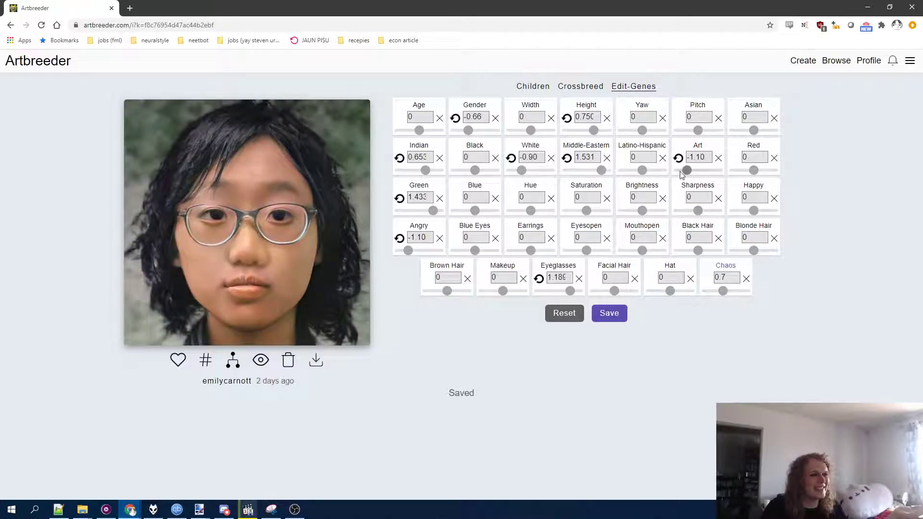
drag(686, 171, 695, 172)
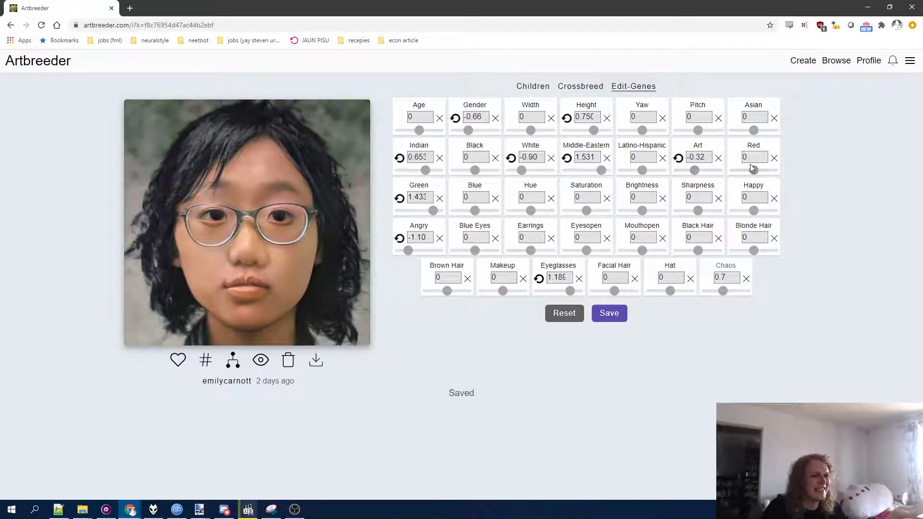
drag(754, 131, 763, 131)
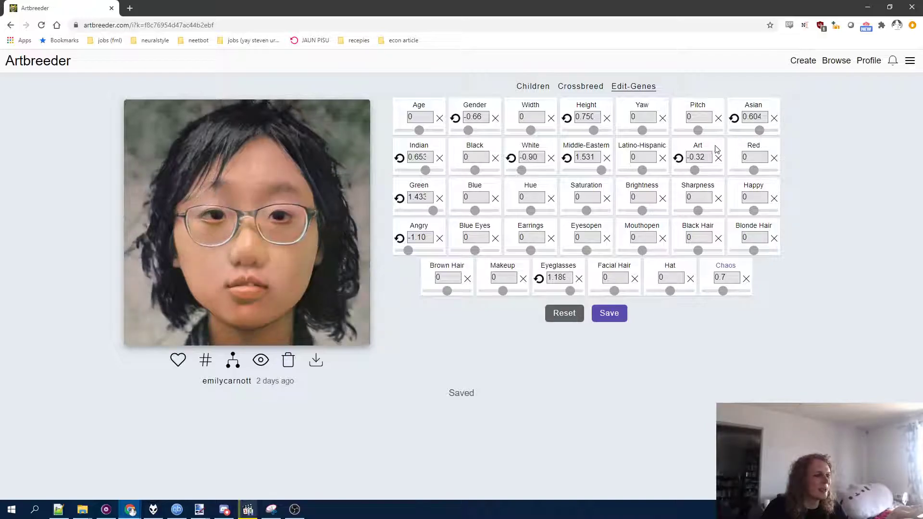
drag(475, 251, 479, 251)
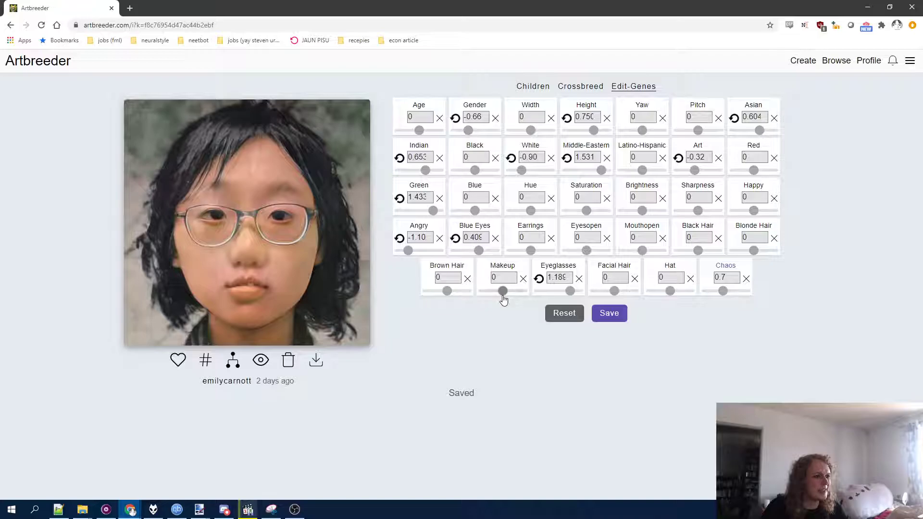
Step: Set Makeup 1.189, Brown Hair 2, Black Hair -2, Blonde Hair 2 and Chaos 1.5
drag(502, 292, 514, 294)
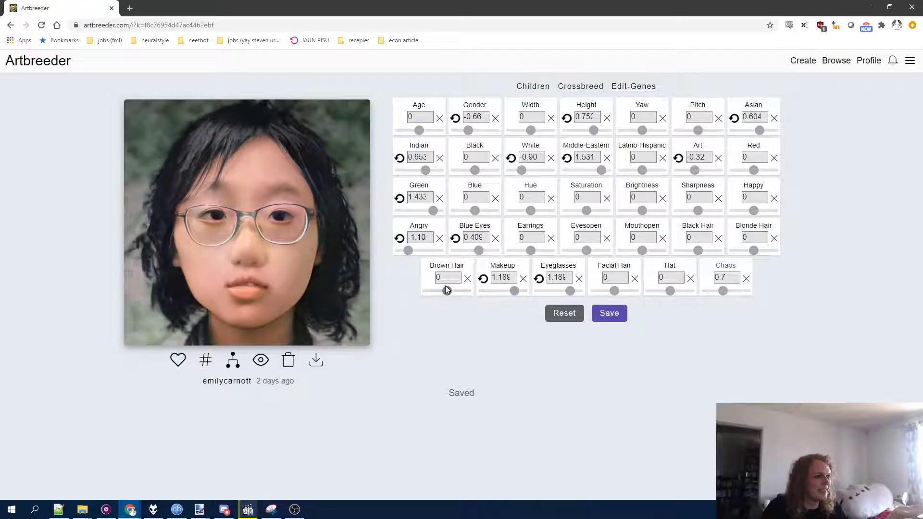
drag(447, 290, 470, 298)
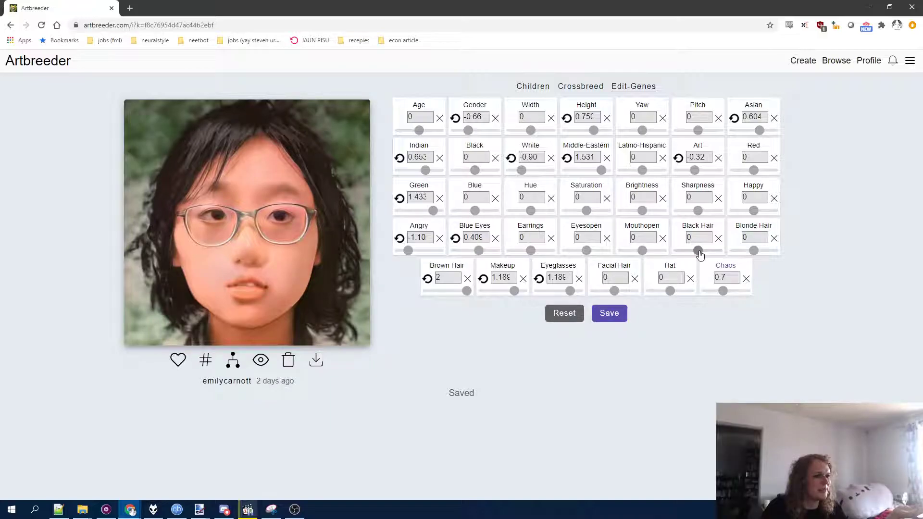
drag(699, 250, 679, 257)
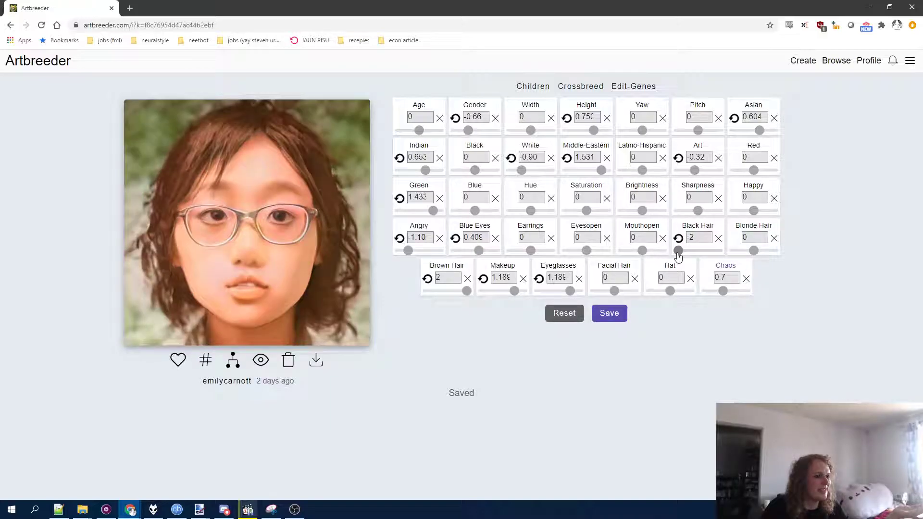
drag(755, 251, 791, 256)
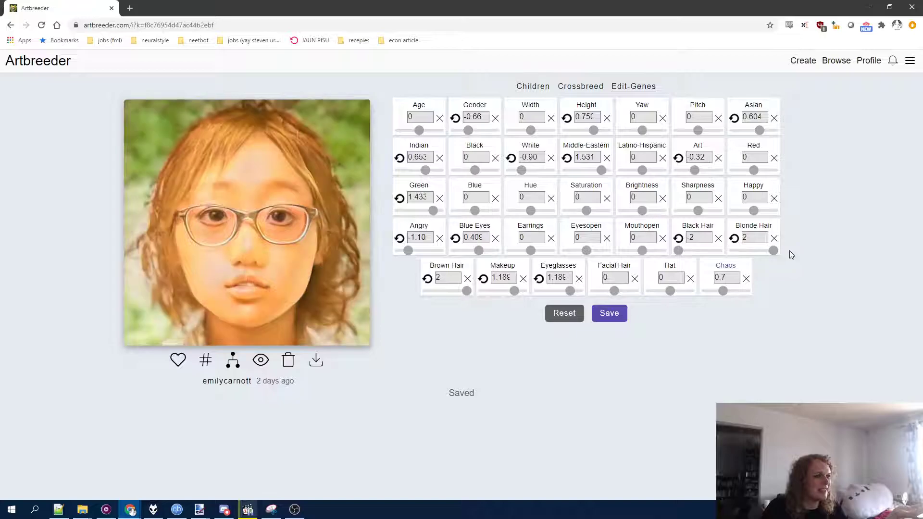
drag(723, 291, 746, 291)
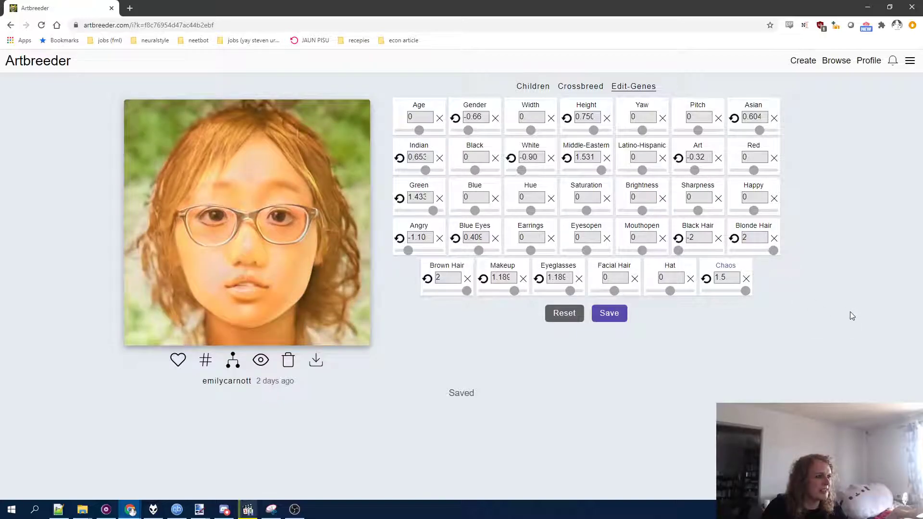
Step: Start composing a new image in the Characters category
click(38, 61)
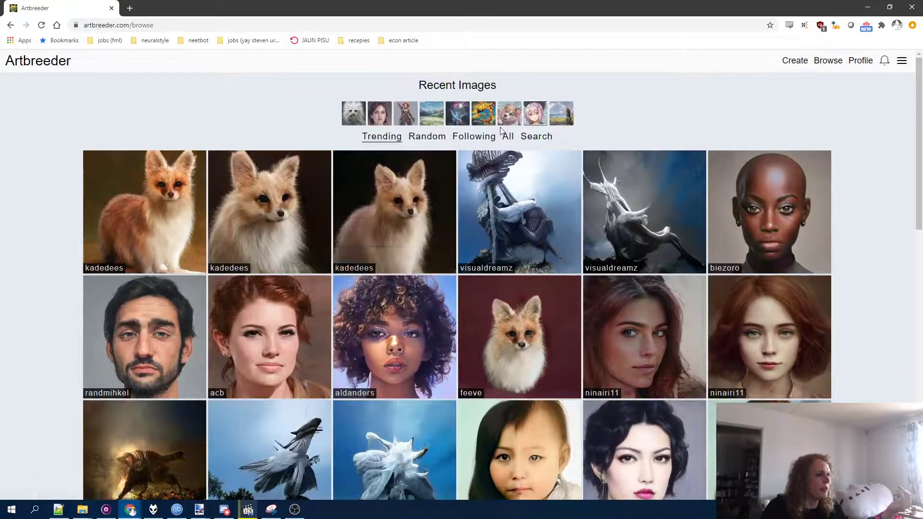
click(796, 63)
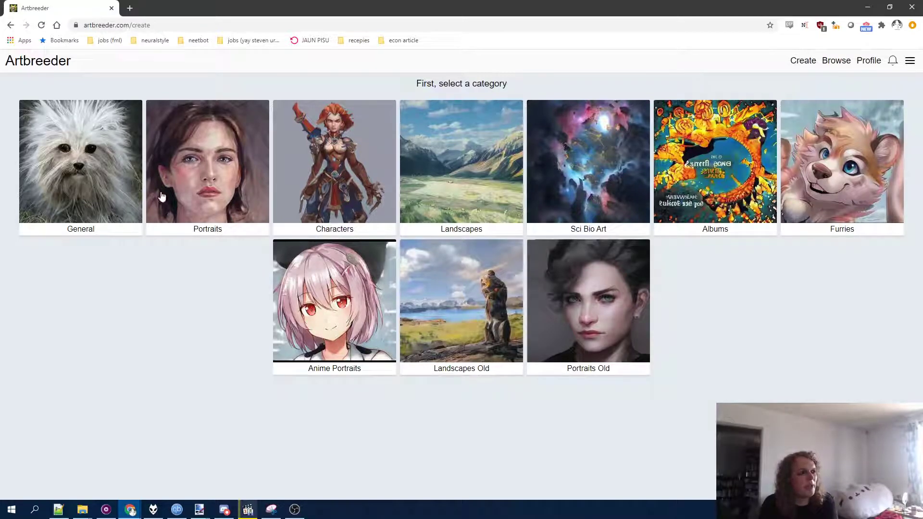
click(380, 135)
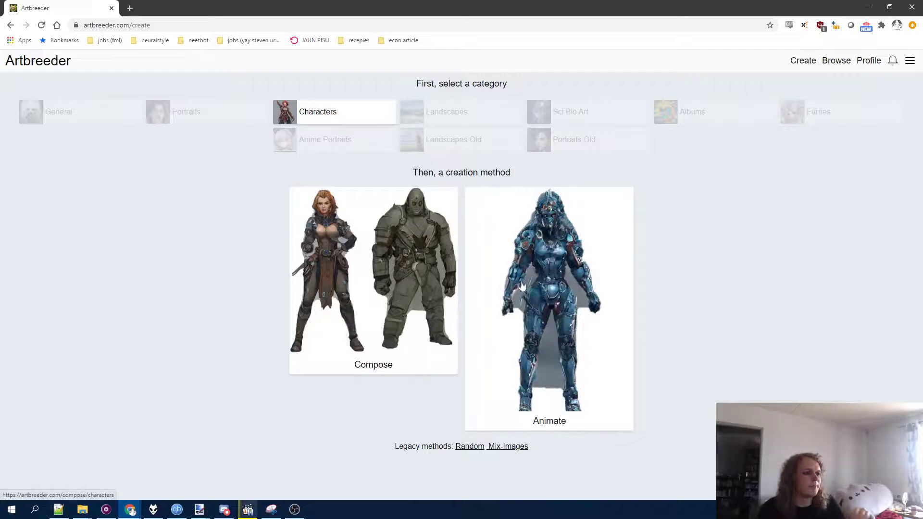
click(411, 299)
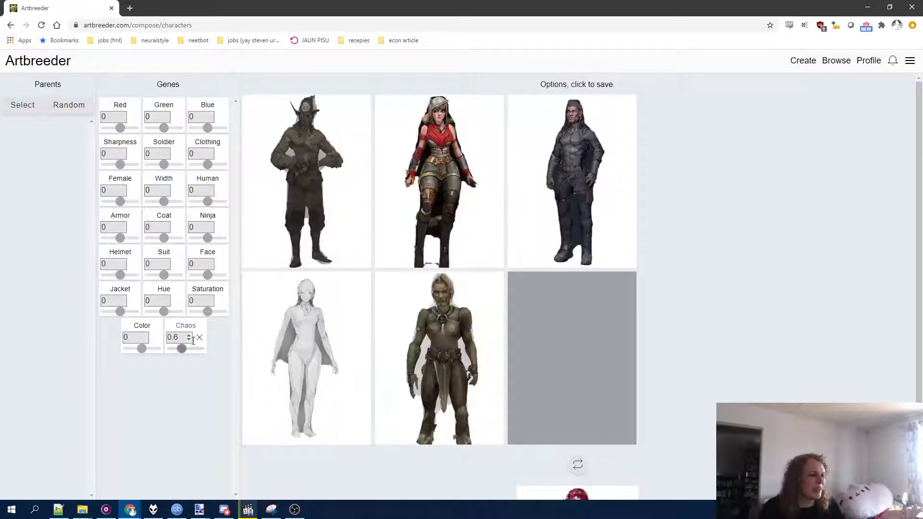
Step: Set Ninja -3.80, Suit 2.440, Female 7.331, Clothing -8 and Jacket 8
drag(205, 244, 201, 244)
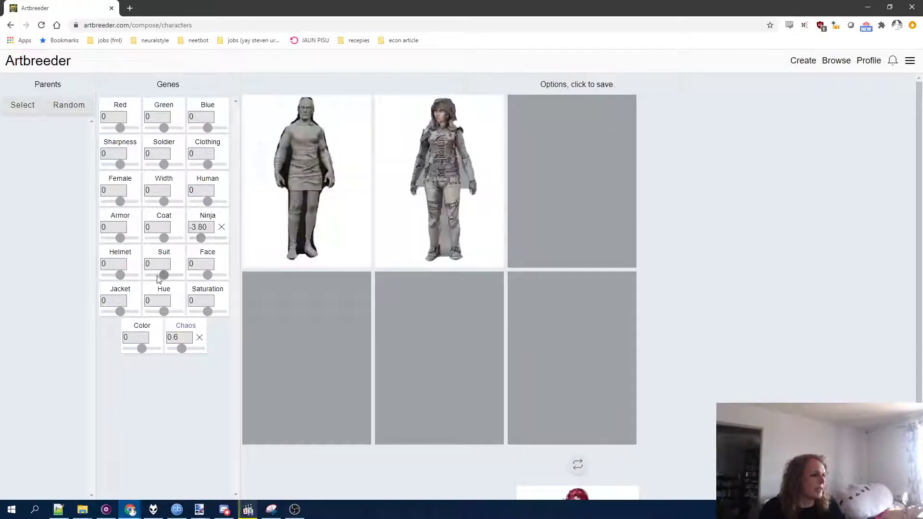
drag(163, 278, 168, 278)
drag(120, 204, 174, 202)
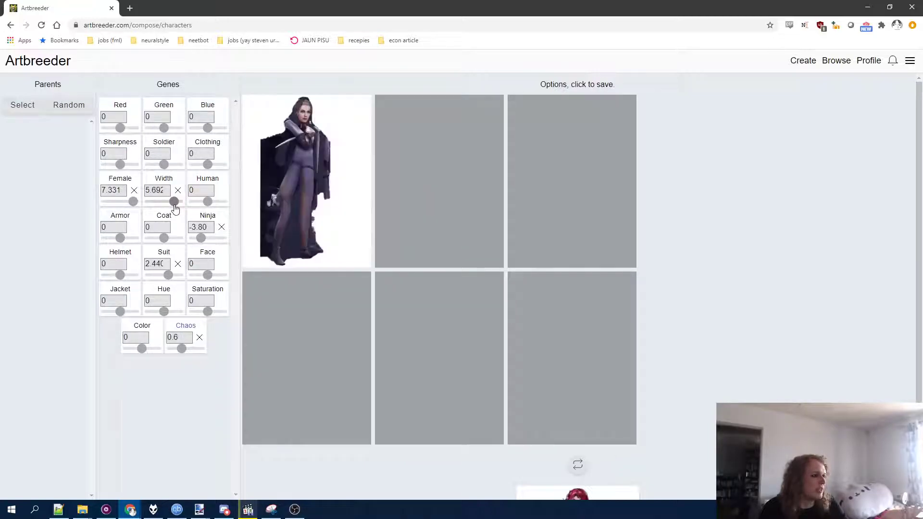
drag(207, 165, 194, 165)
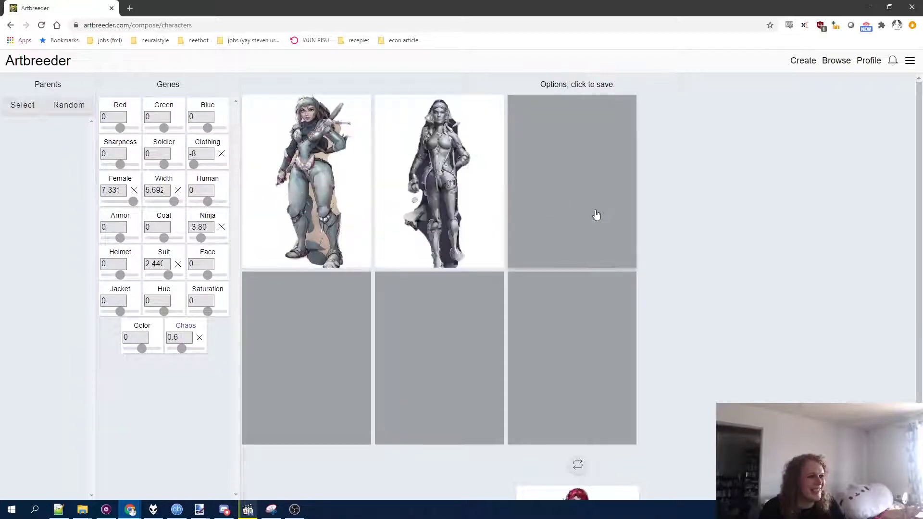
drag(120, 312, 134, 312)
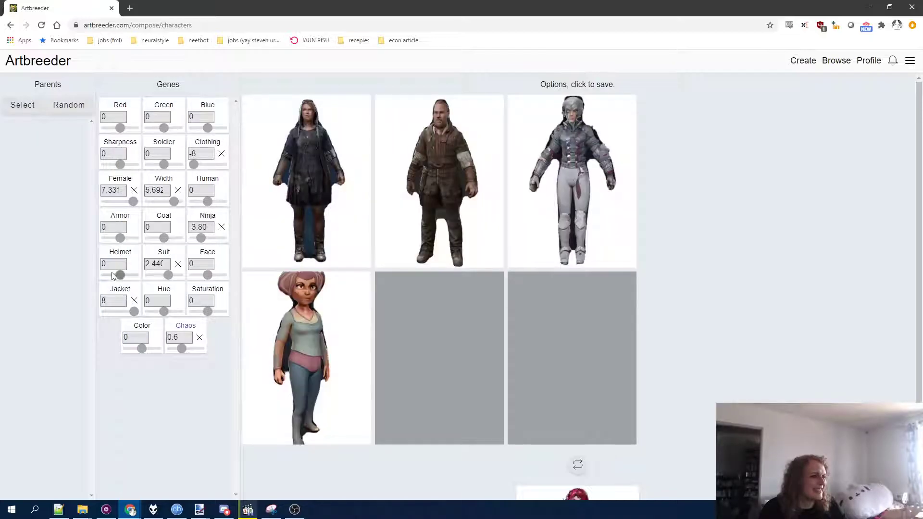
scroll(331, 359, down, 2)
scroll(331, 359, up, 2)
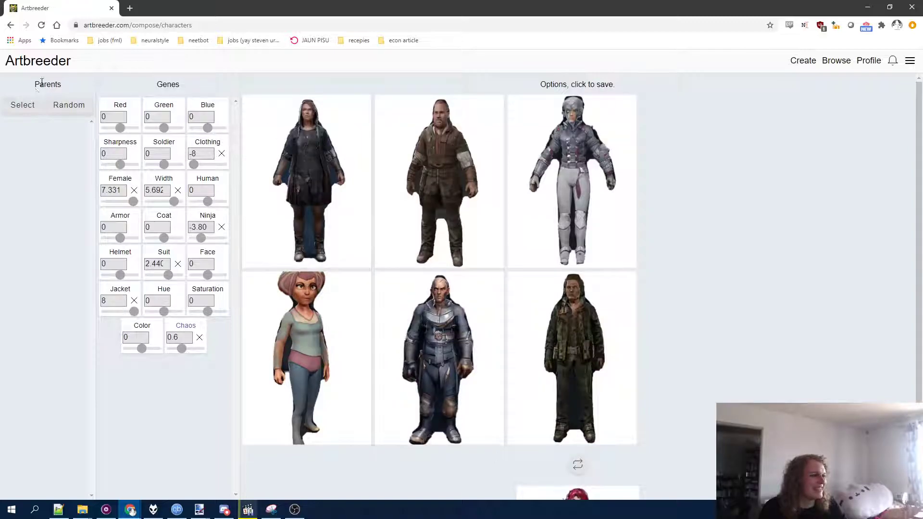
click(802, 60)
Step: Start a General compose and add the samoyed gene from the dog breed genes
click(40, 177)
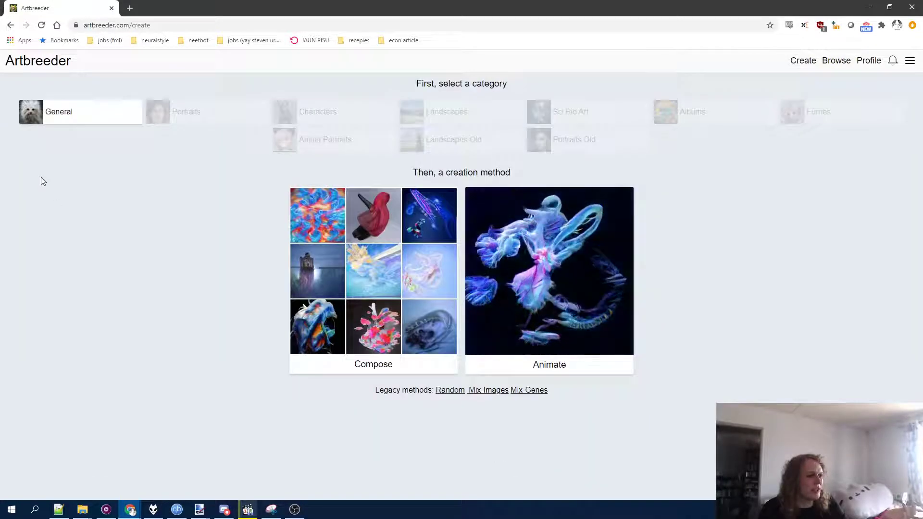
click(383, 320)
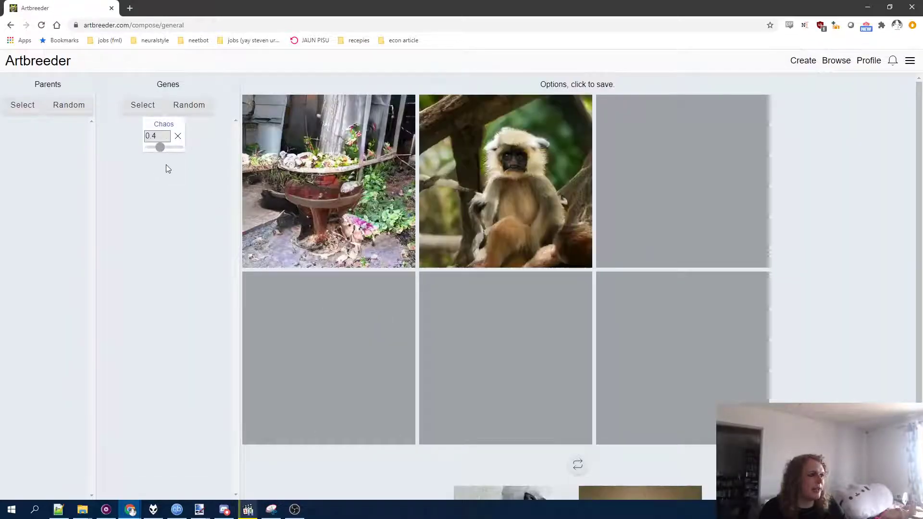
click(139, 105)
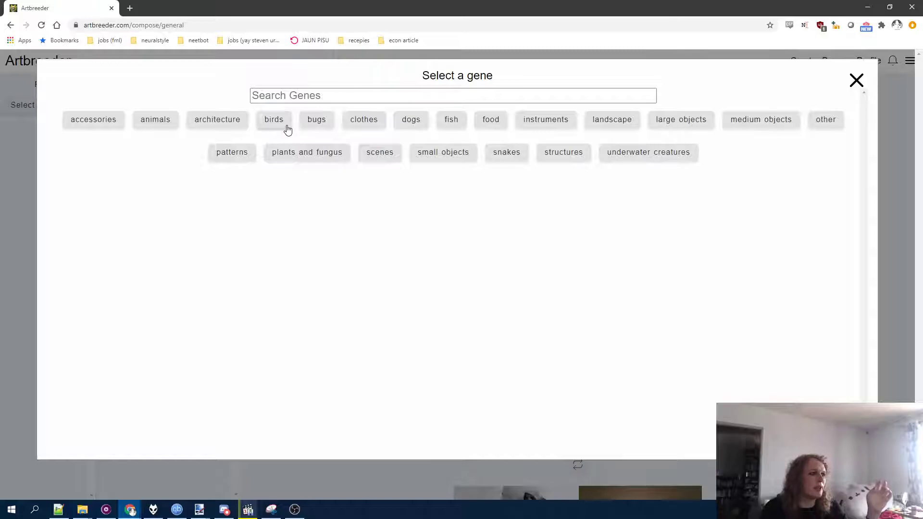
click(410, 121)
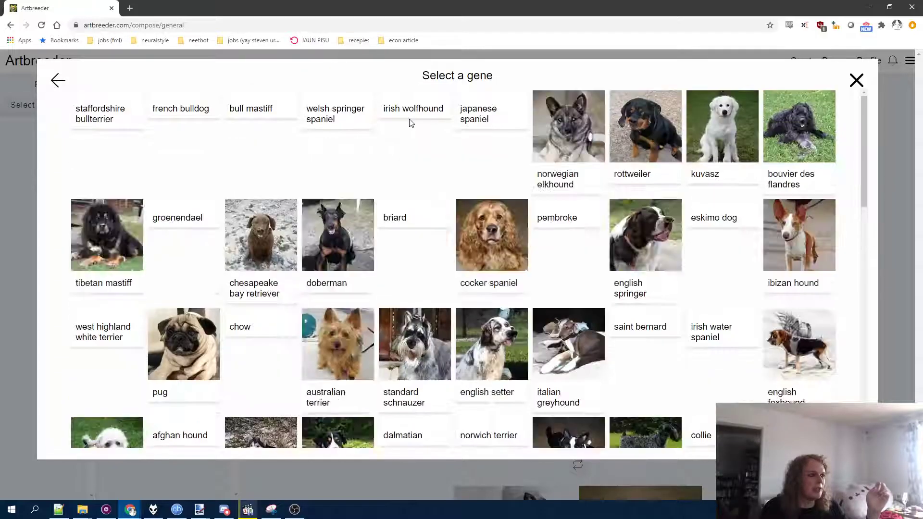
scroll(498, 319, down, 2)
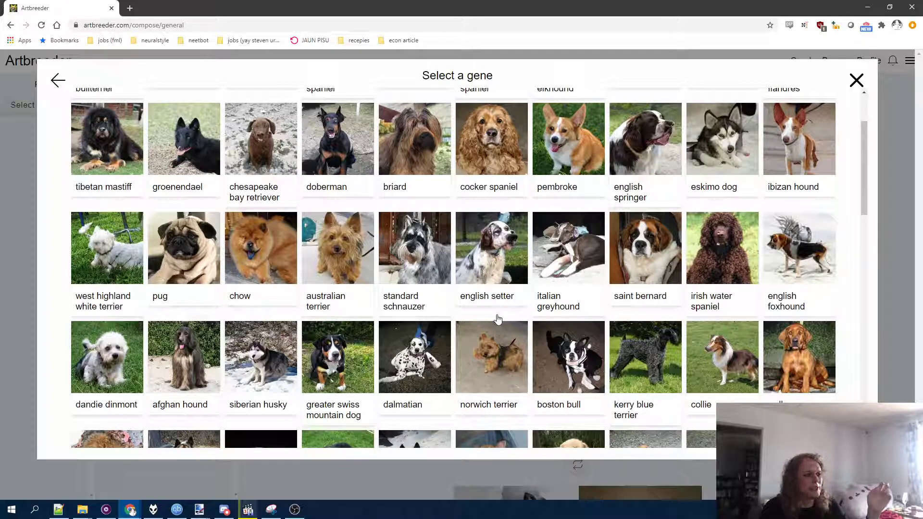
scroll(498, 319, down, 6)
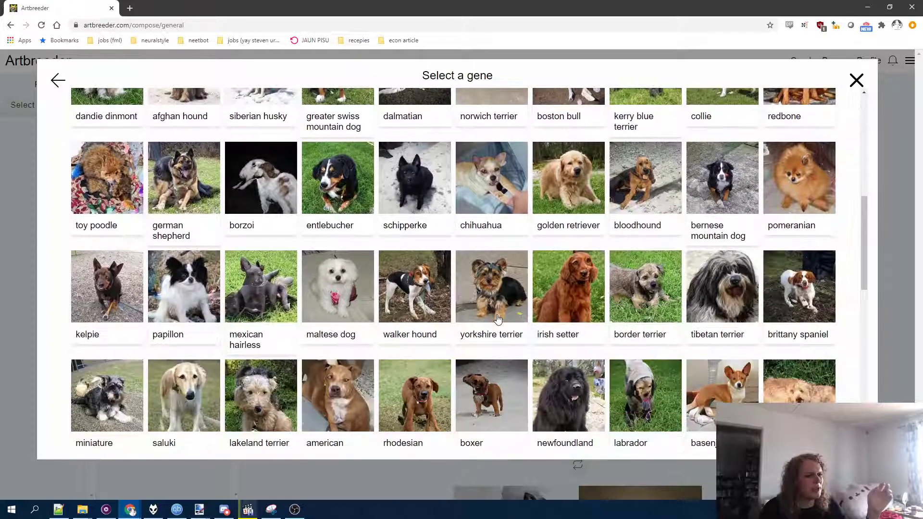
scroll(498, 319, down, 5)
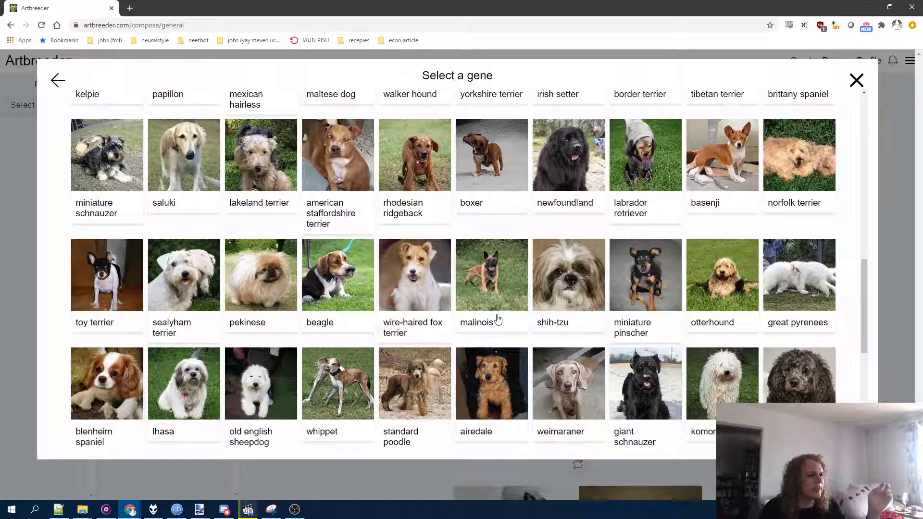
scroll(498, 319, down, 6)
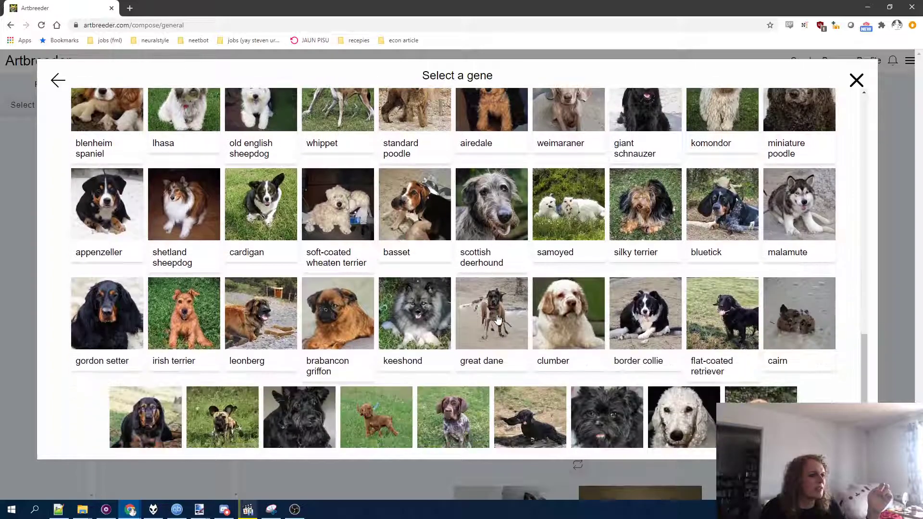
click(572, 233)
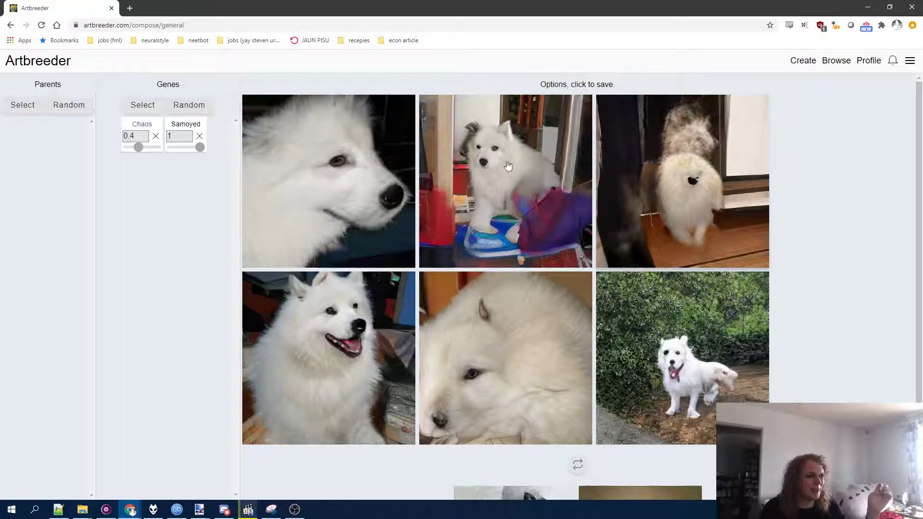
Step: Add the collie gene from the dog breed list next to Samoyed
click(142, 105)
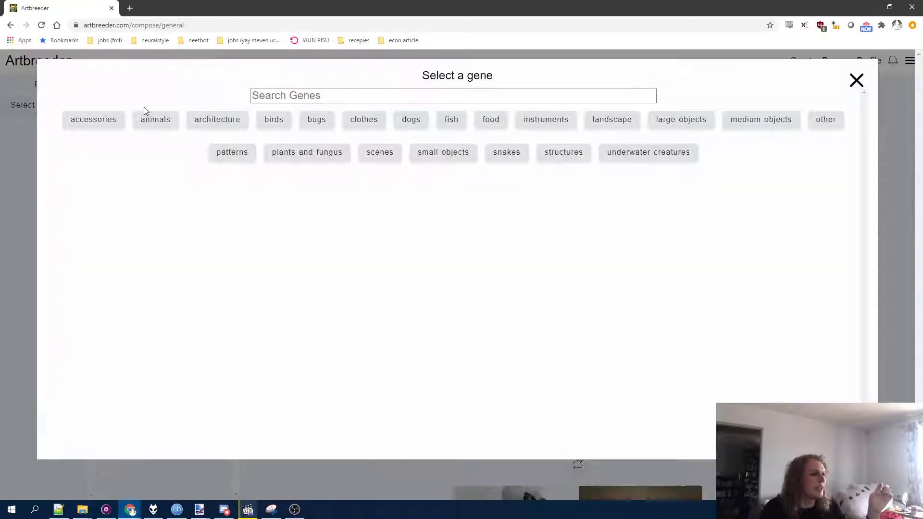
click(408, 125)
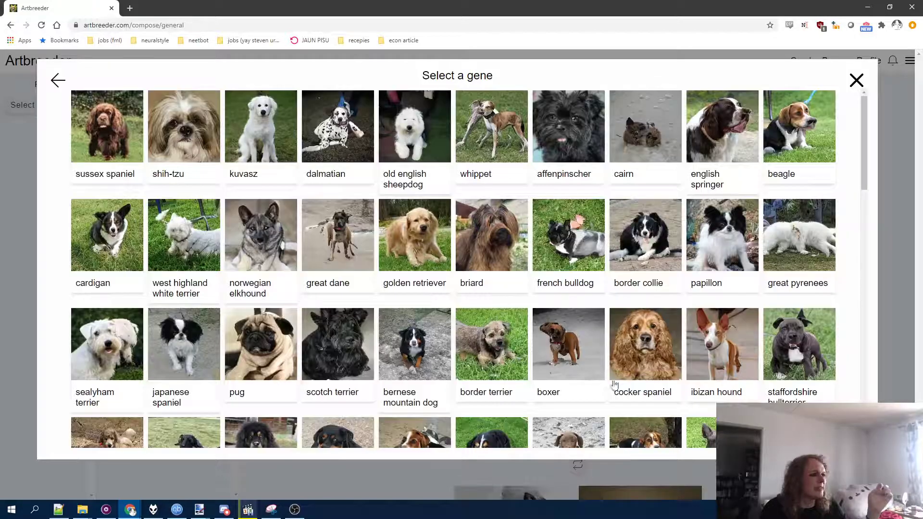
scroll(541, 344, down, 3)
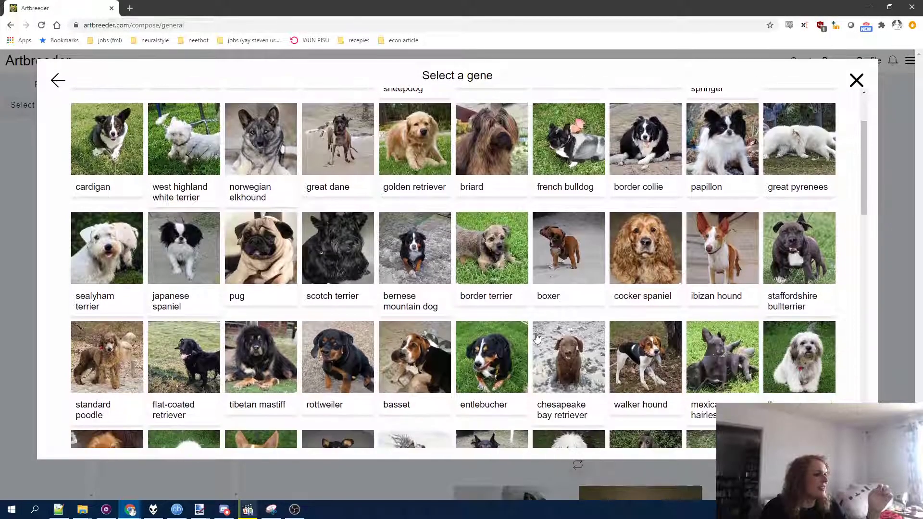
scroll(537, 338, down, 1)
scroll(534, 339, down, 2)
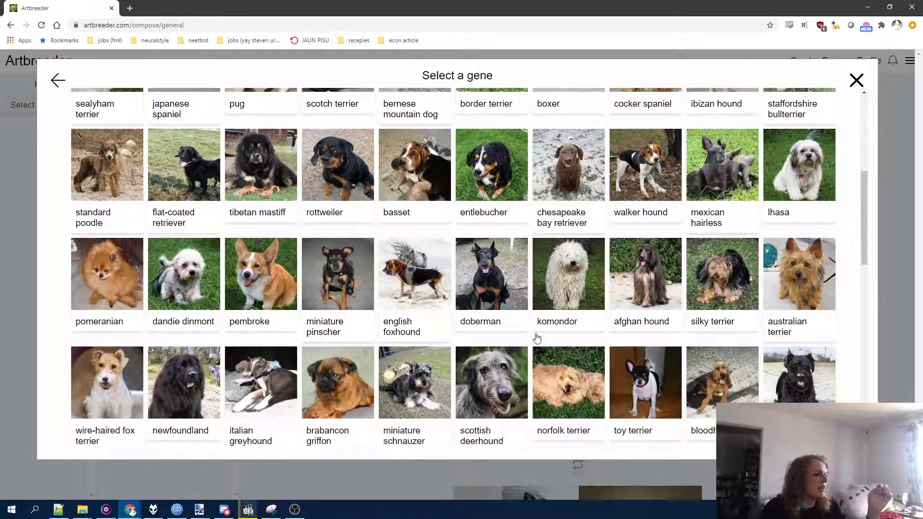
scroll(359, 327, down, 3)
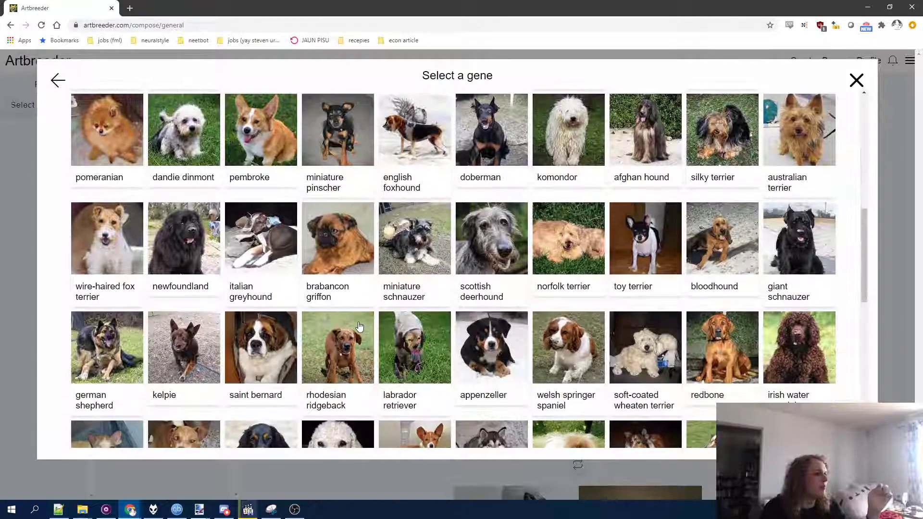
scroll(360, 327, down, 3)
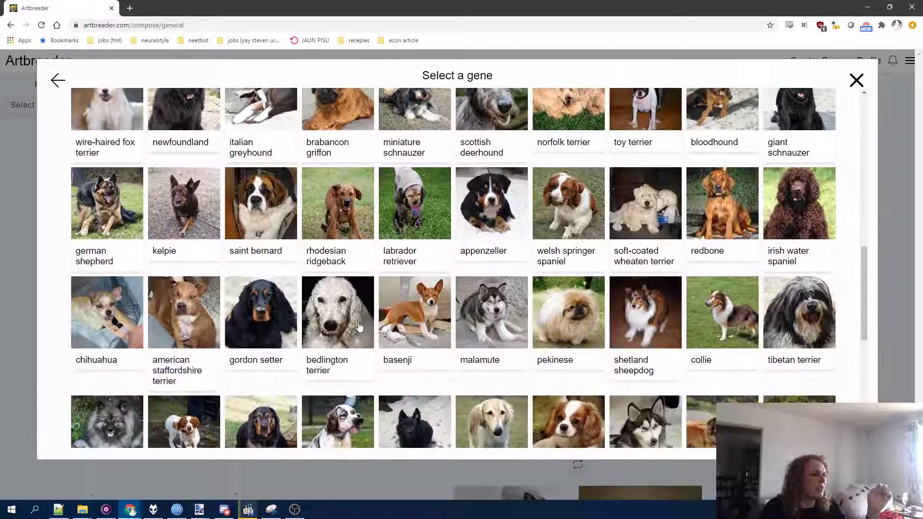
scroll(360, 327, down, 1)
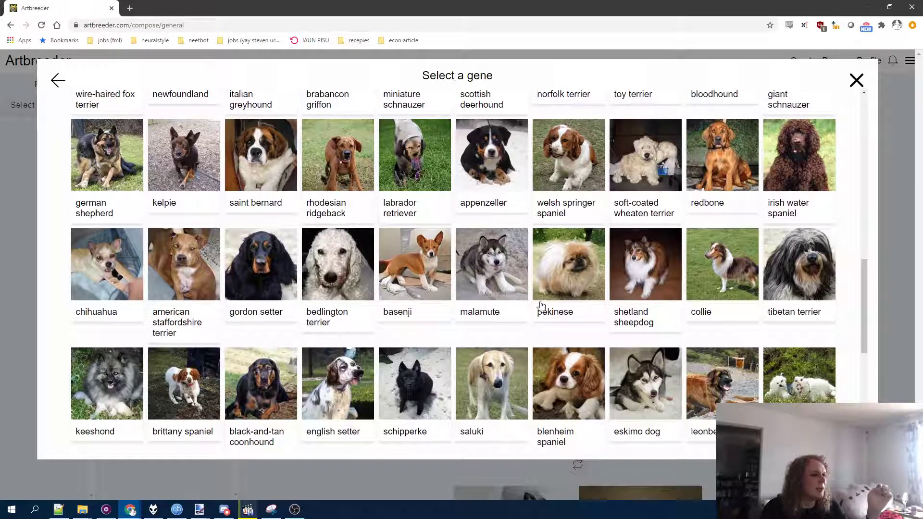
click(707, 282)
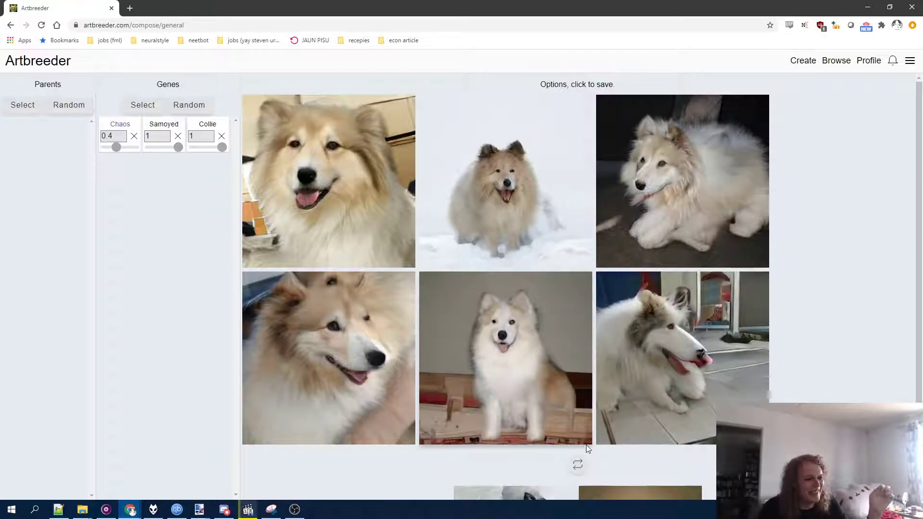
Step: Regenerate the options, then ease Samoyed slightly and lower Collie to 0.134
click(578, 465)
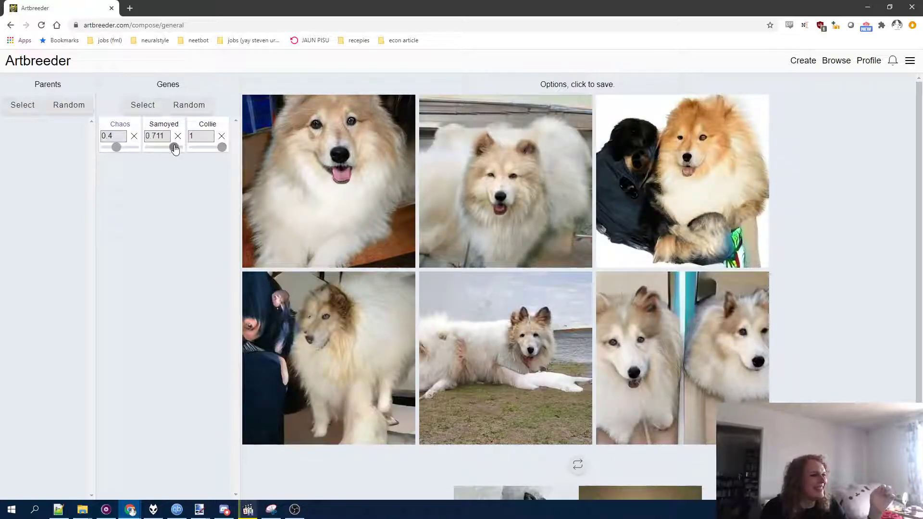
drag(175, 150, 169, 149)
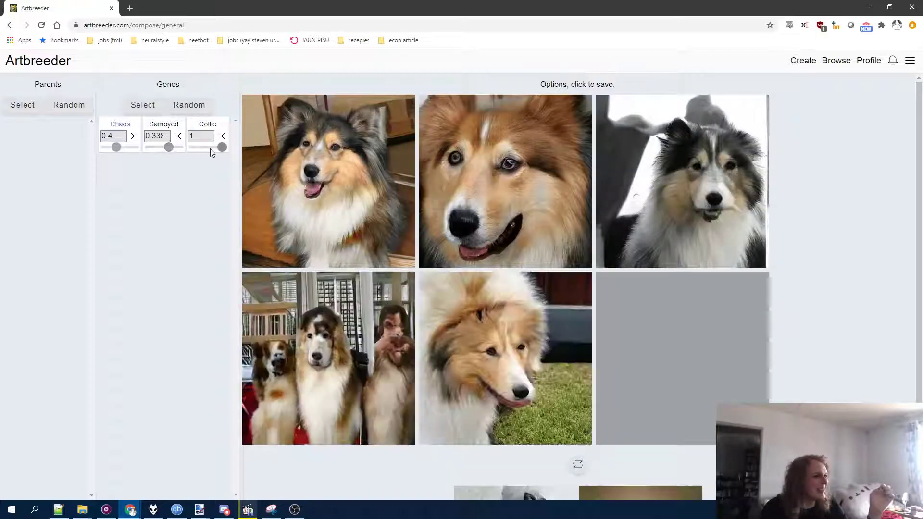
drag(222, 146, 183, 151)
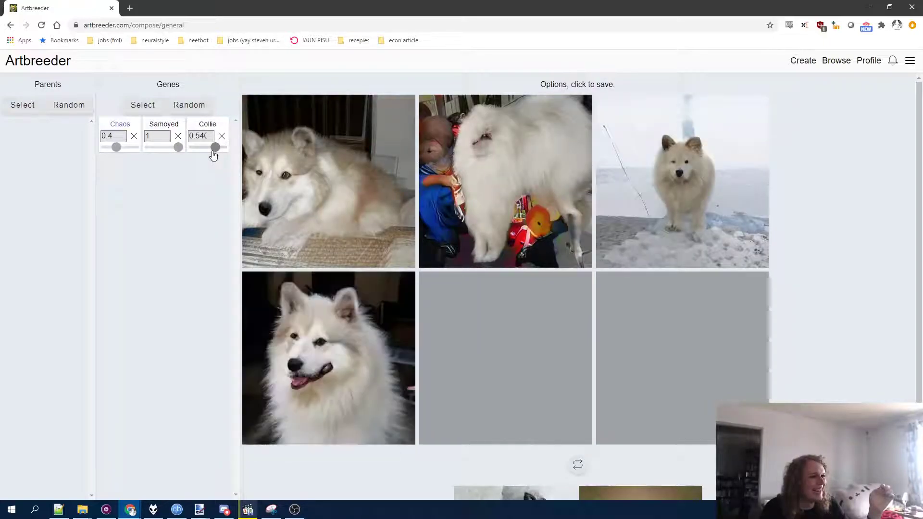
drag(213, 153, 210, 153)
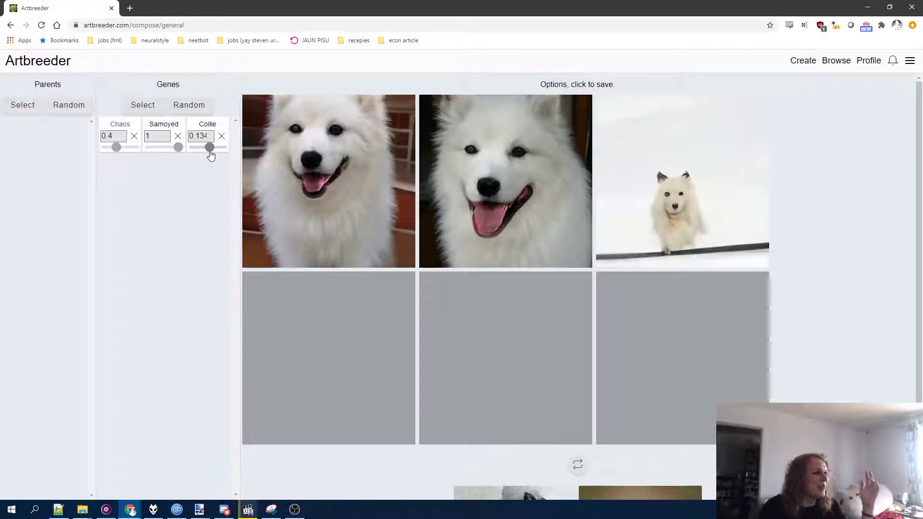
Step: Add the Tiger gene from the animals category at full strength
click(142, 105)
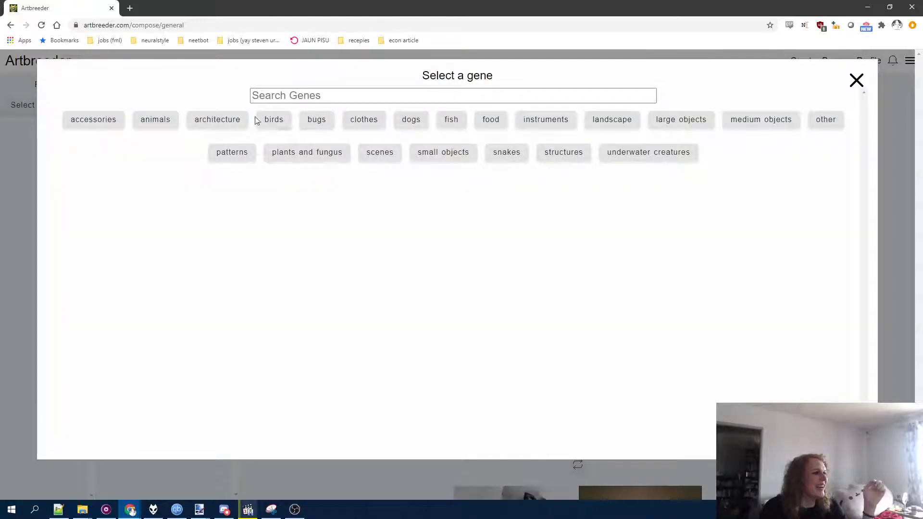
click(155, 125)
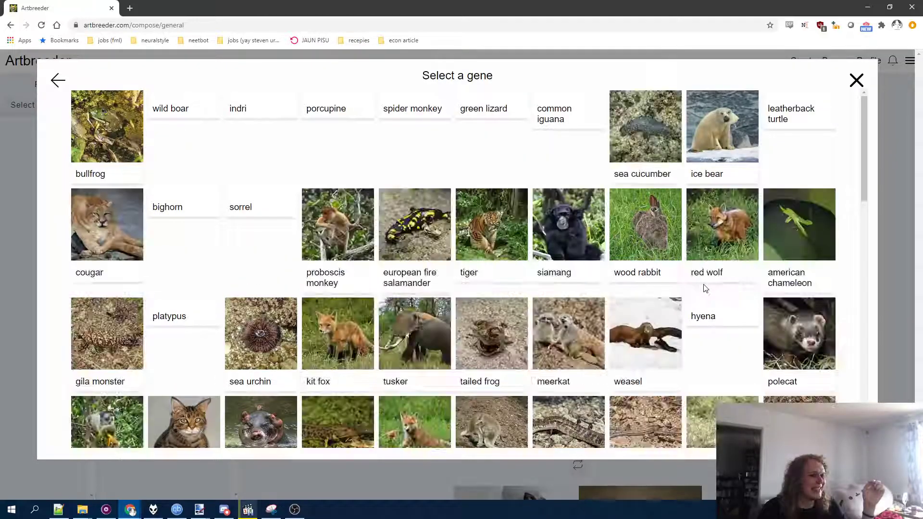
scroll(705, 289, down, 1)
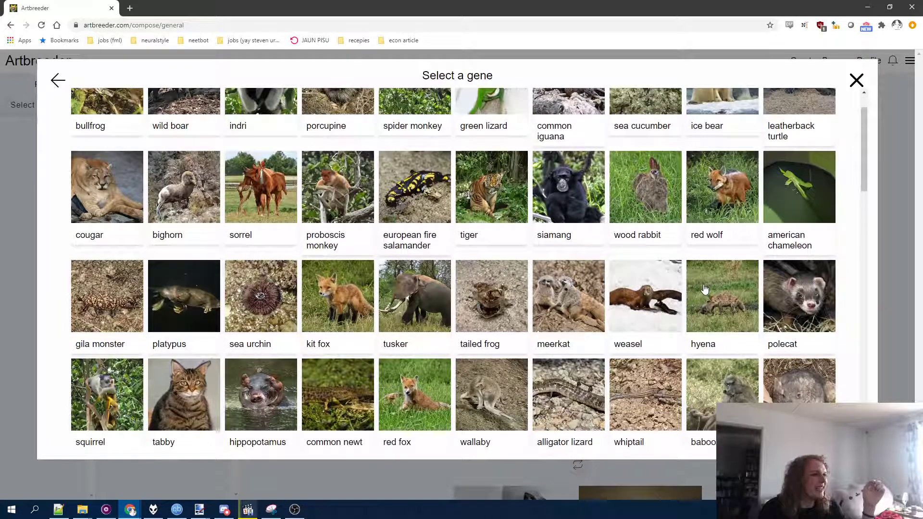
click(476, 206)
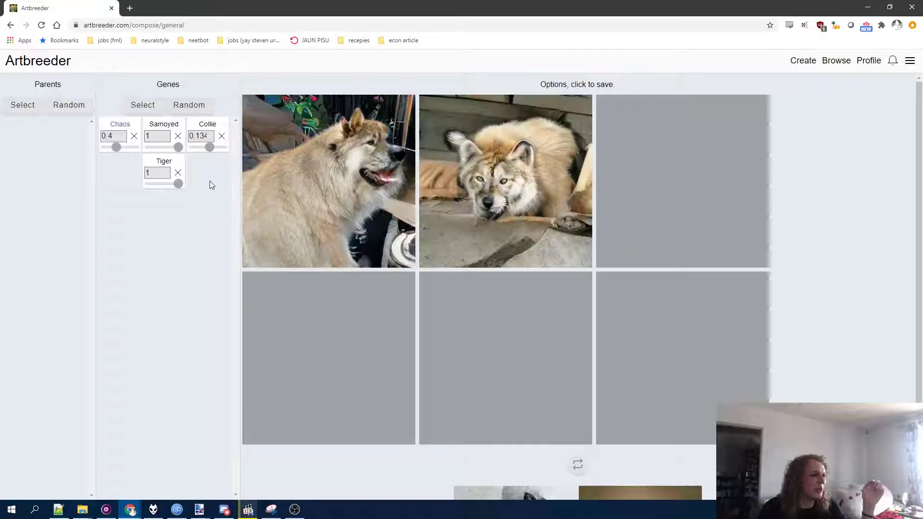
Step: Set Chaos to 0.236, Samoyed to 0.745 and Collie to 0.100, then regenerate the options
drag(179, 147, 166, 148)
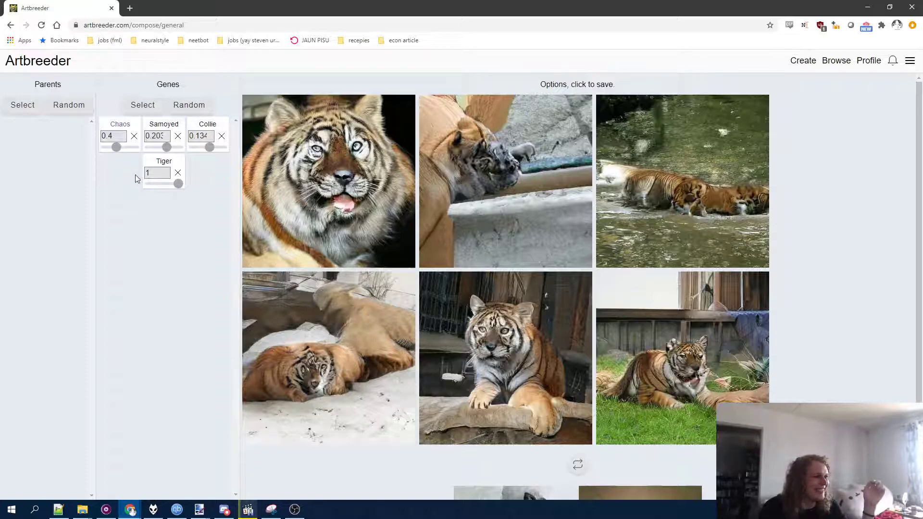
drag(115, 147, 112, 149)
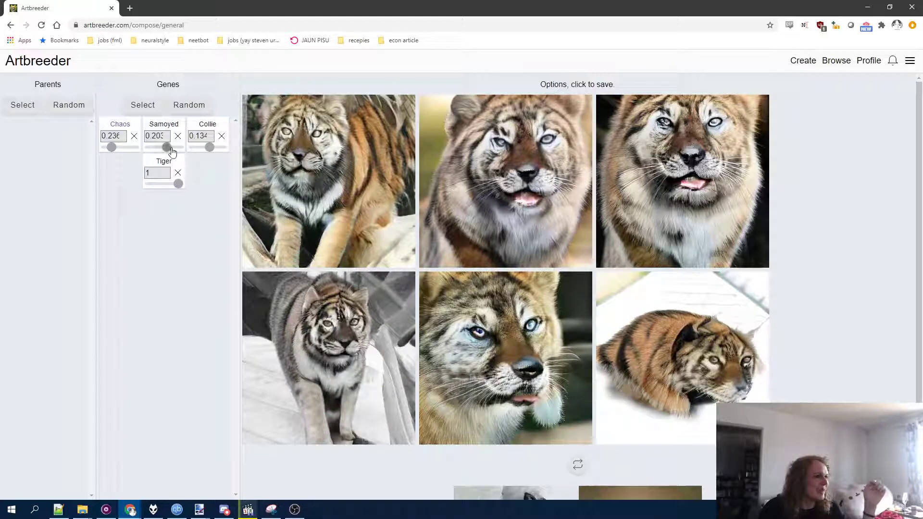
drag(172, 150, 193, 148)
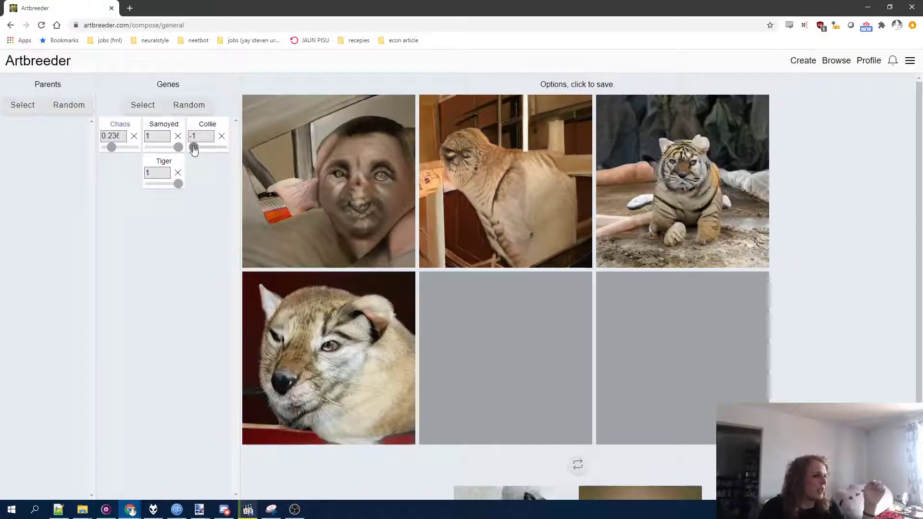
drag(194, 150, 210, 151)
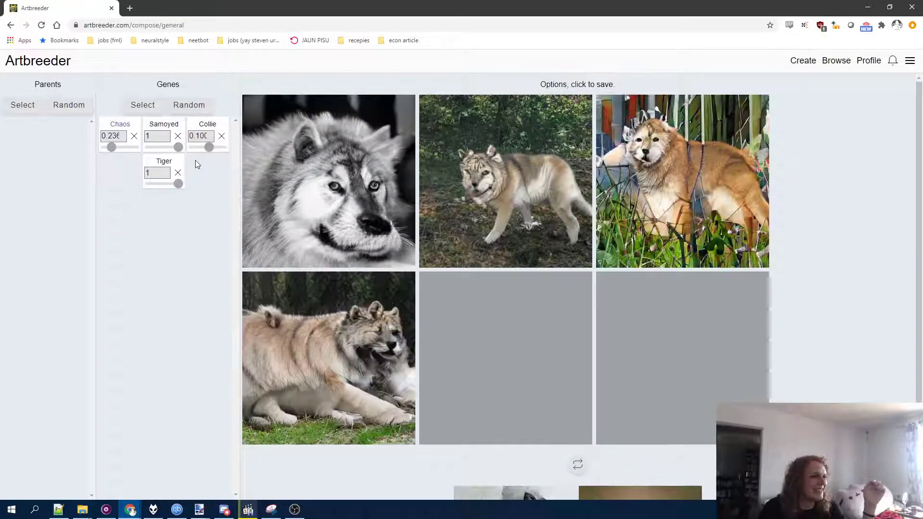
drag(178, 148, 175, 148)
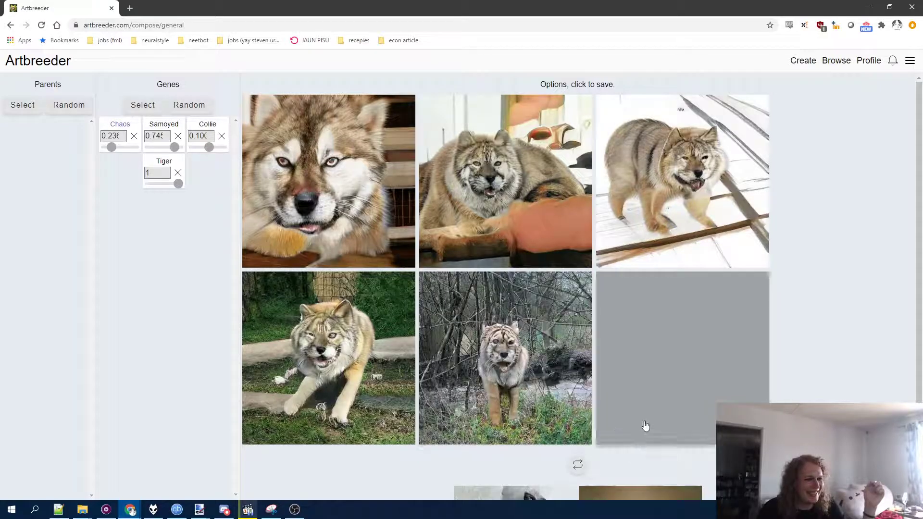
click(577, 467)
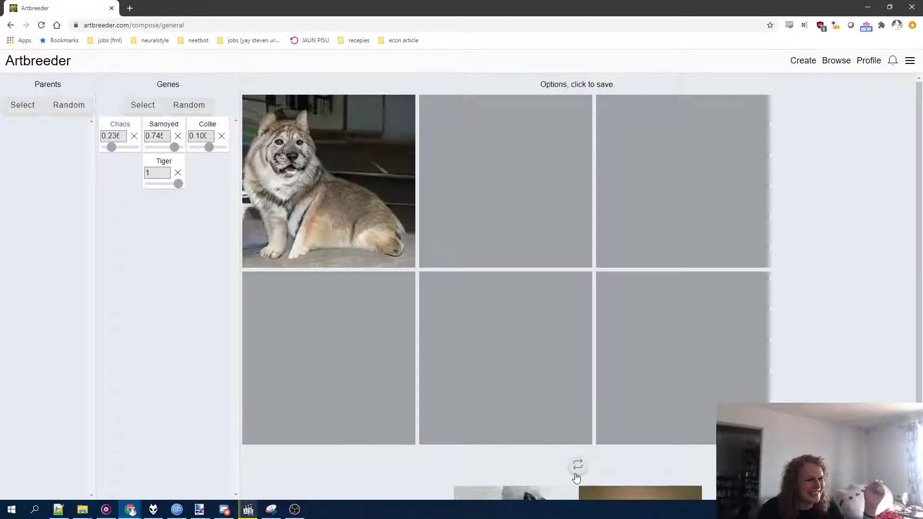
Step: Reset Samoyed, Collie and Tiger to 0 and add the Goldfish gene from fish
click(178, 136)
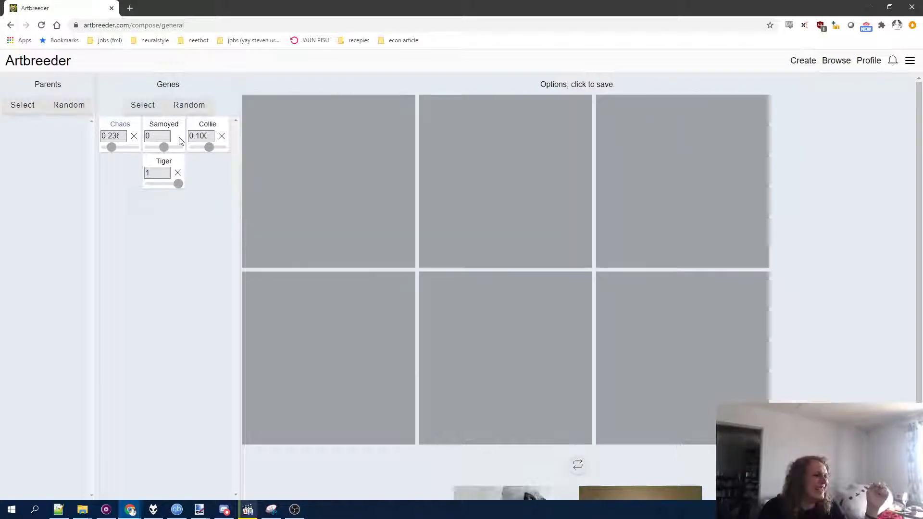
click(221, 137)
click(178, 173)
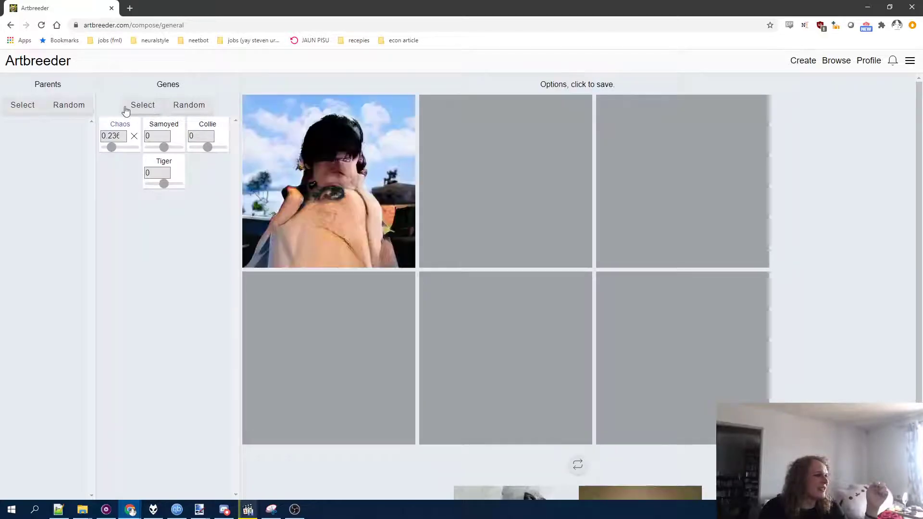
click(143, 105)
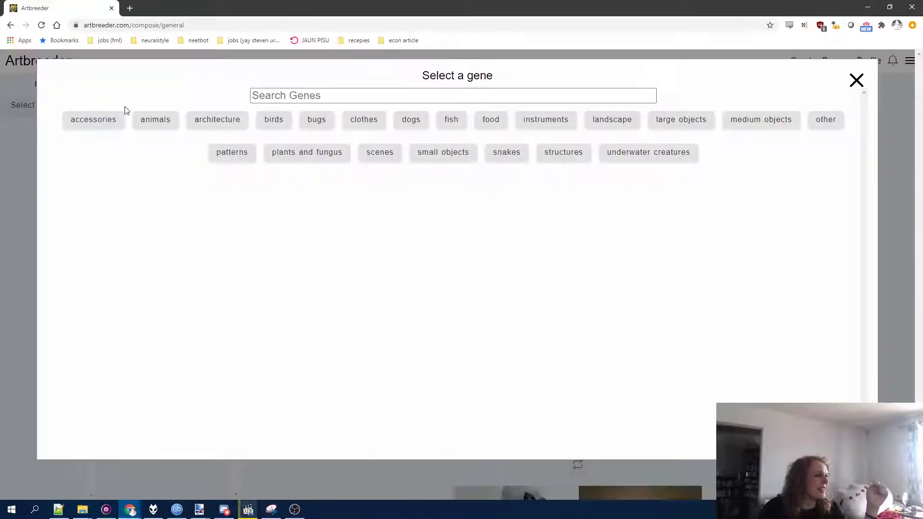
click(451, 124)
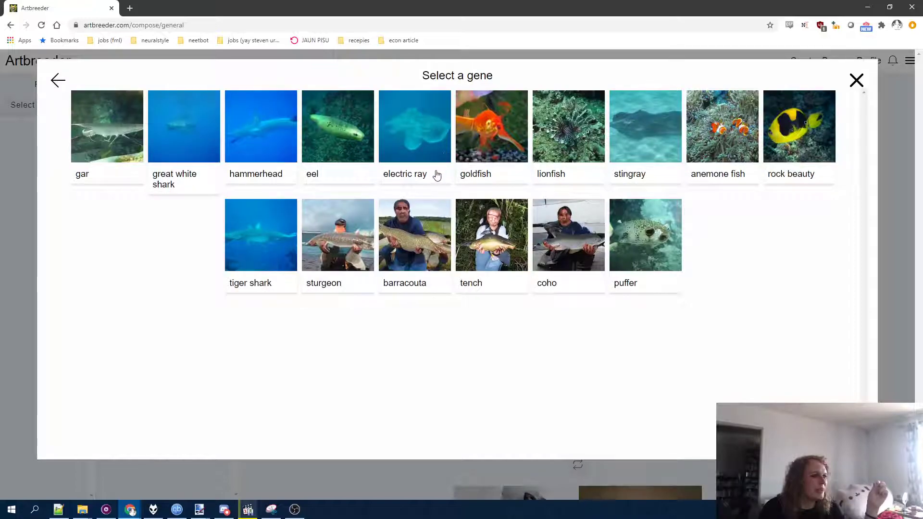
click(481, 150)
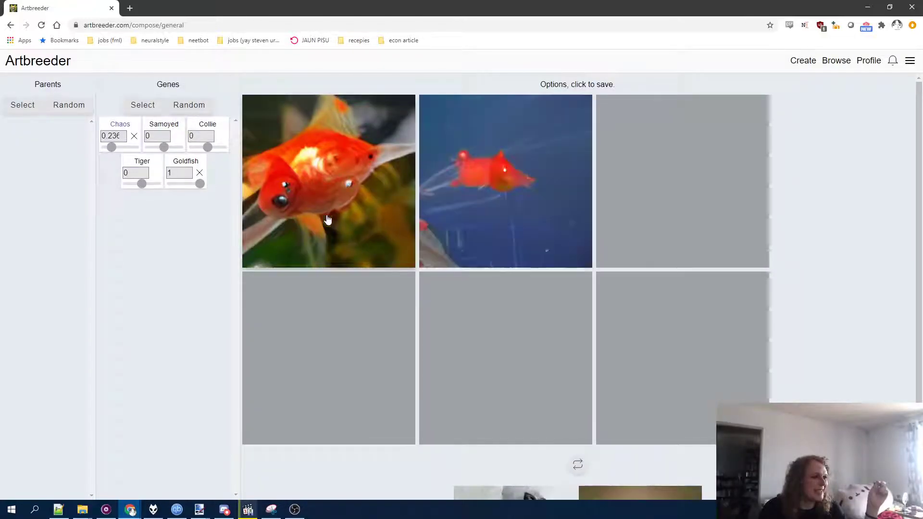
Step: Set Chaos to 0.268 and blend Tiger back in at 0.932
drag(111, 147, 105, 148)
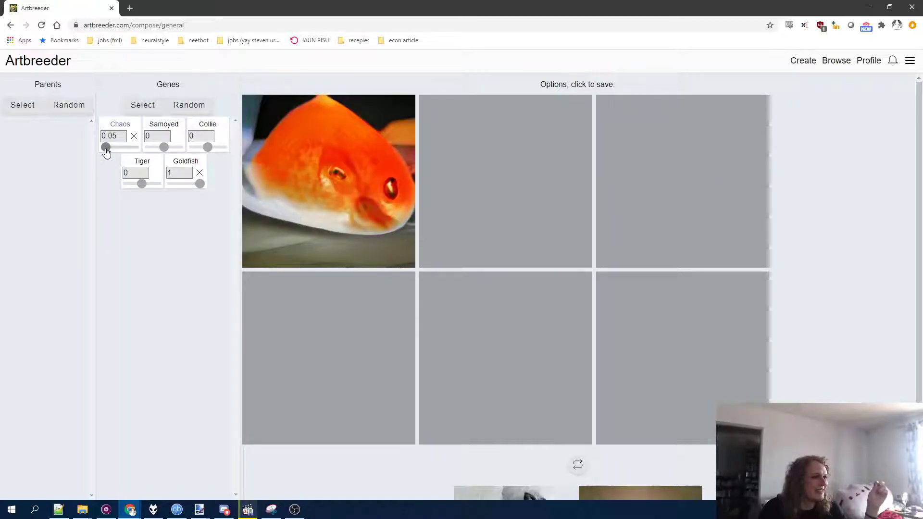
drag(105, 149, 109, 149)
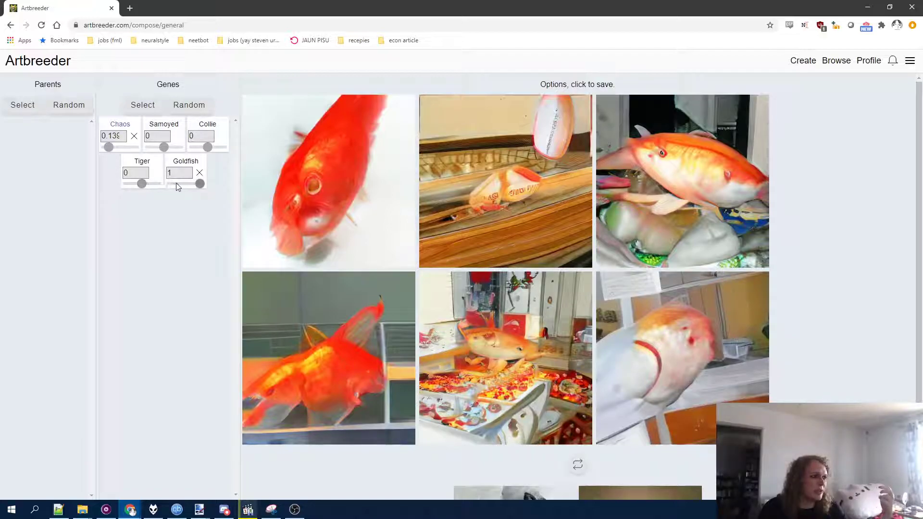
drag(108, 148, 112, 147)
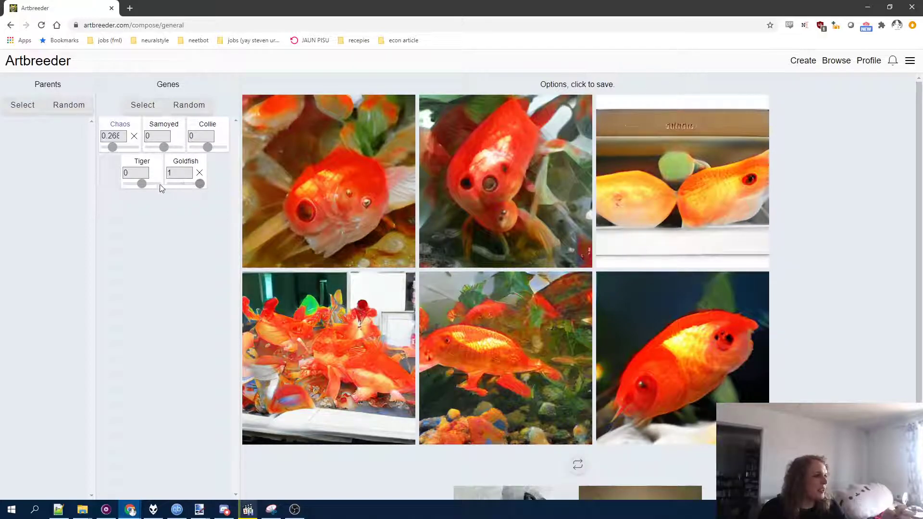
drag(141, 184, 155, 185)
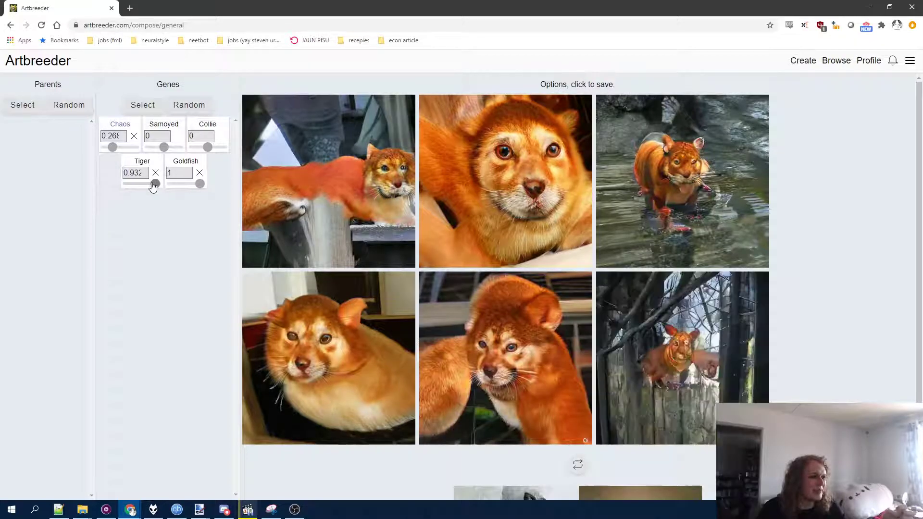
Step: Lower Tiger, set Samoyed to 0.677, then reset Tiger to 0
drag(152, 187, 150, 185)
drag(162, 150, 174, 153)
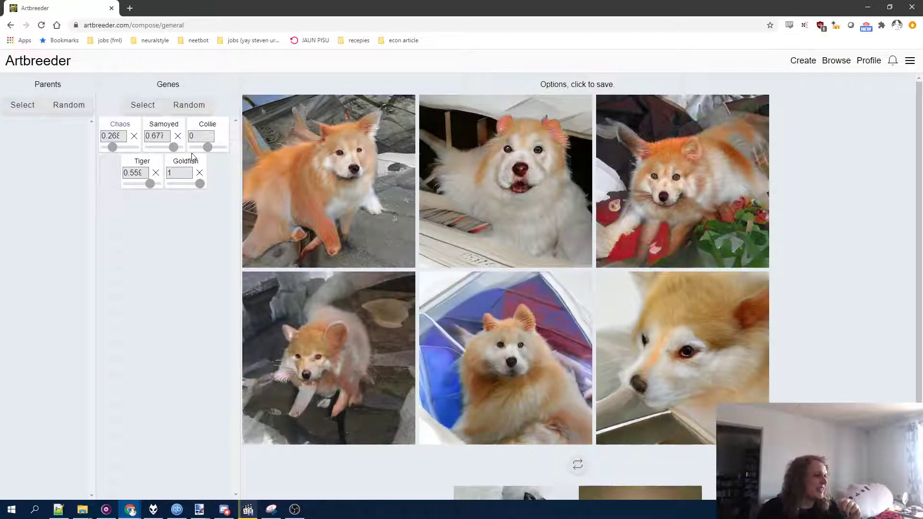
click(155, 172)
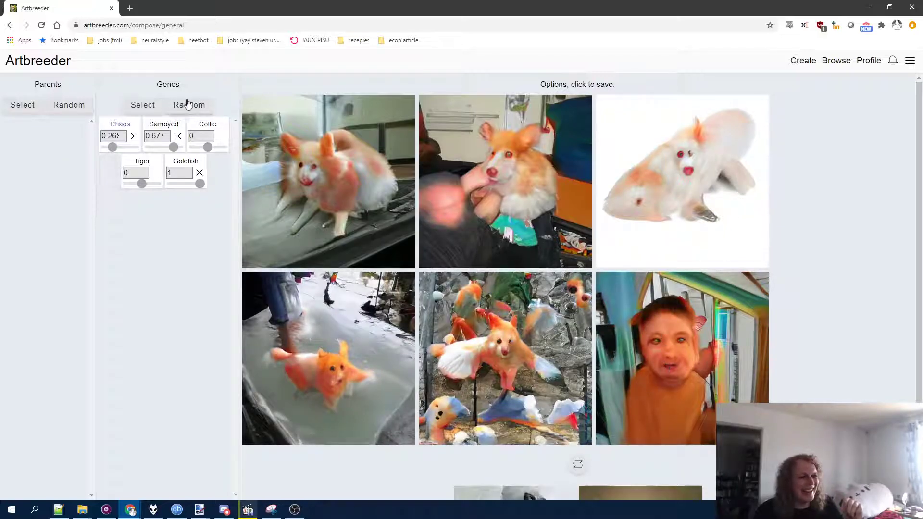
Step: Add the Dungeness Crab gene from underwater creatures and reset Goldfish to 0
click(145, 109)
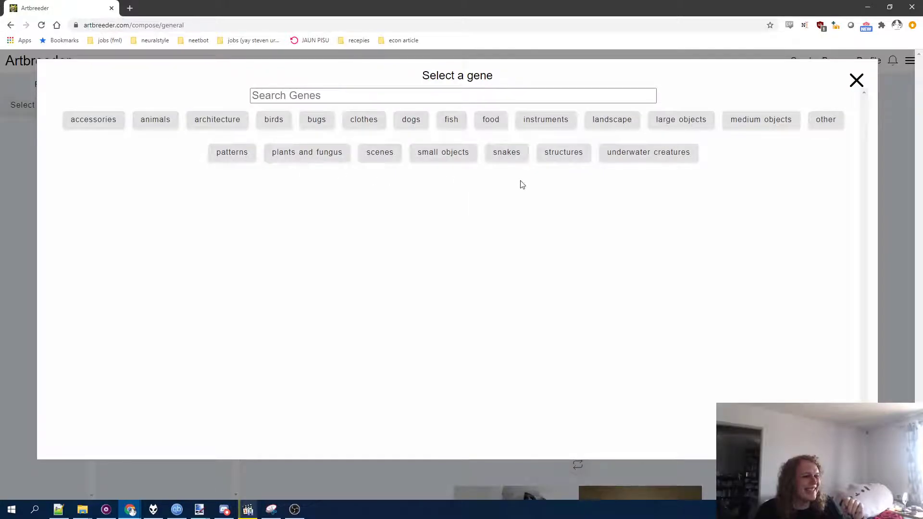
click(649, 153)
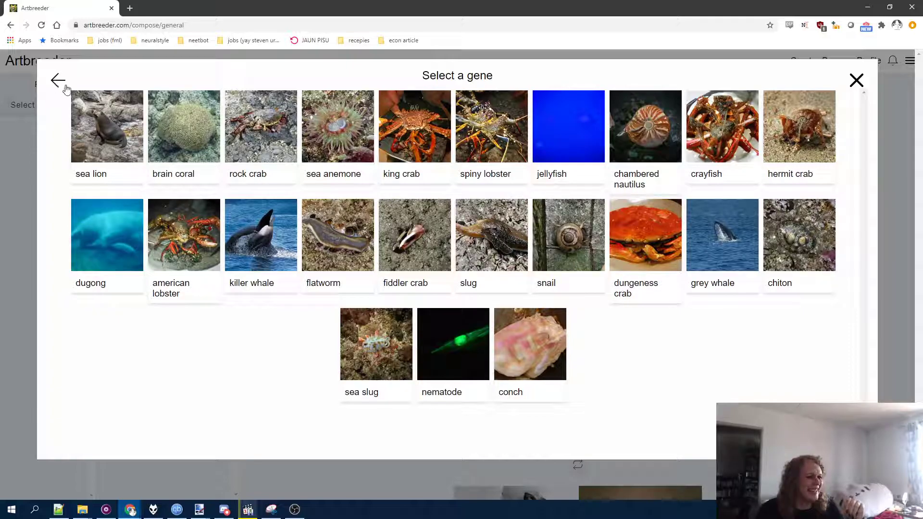
click(642, 248)
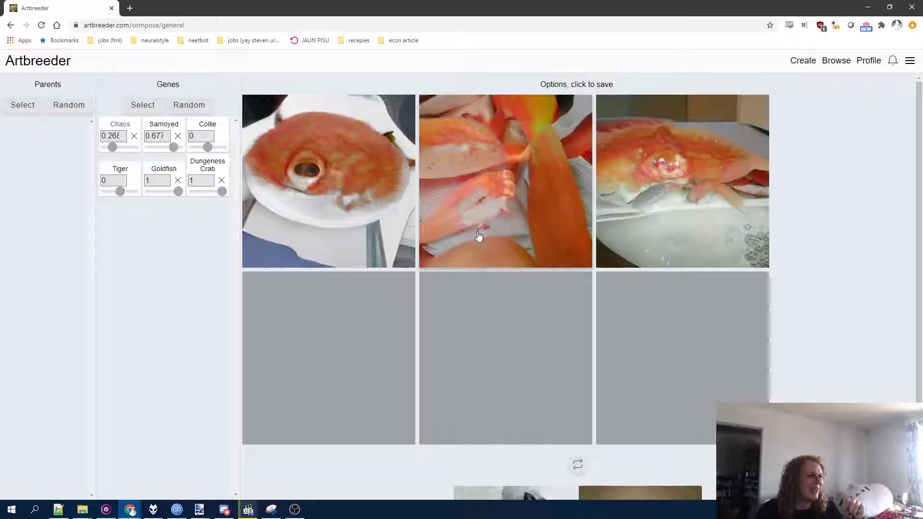
click(178, 182)
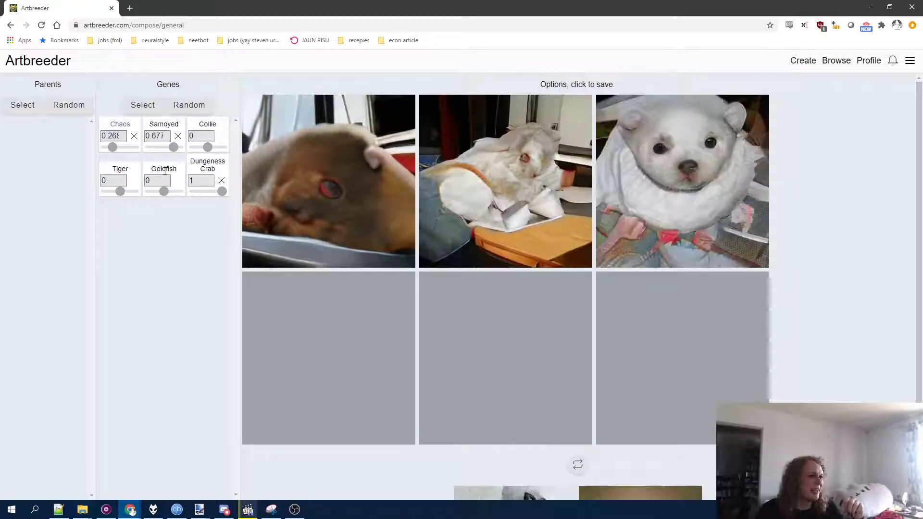
Step: Bring Chaos down to 0.123 and reduce Dungeness Crab to 0.405
drag(113, 147, 117, 151)
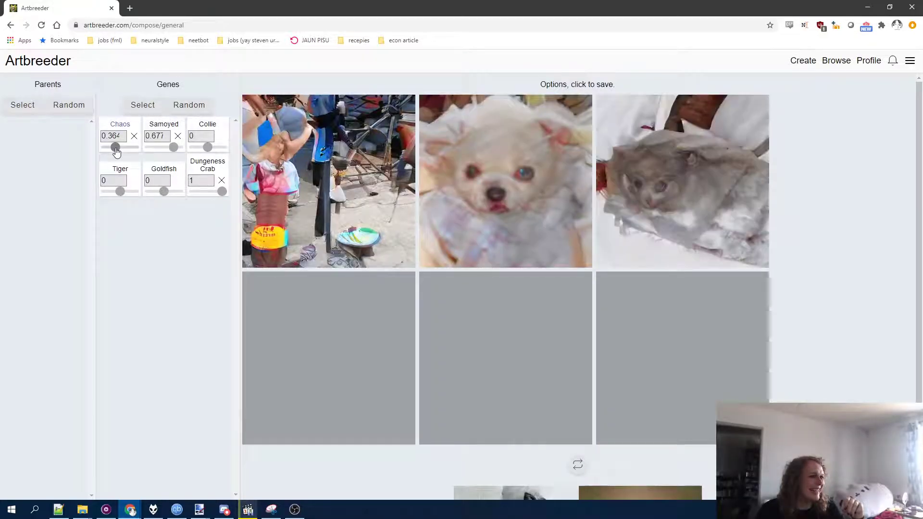
drag(117, 152, 112, 152)
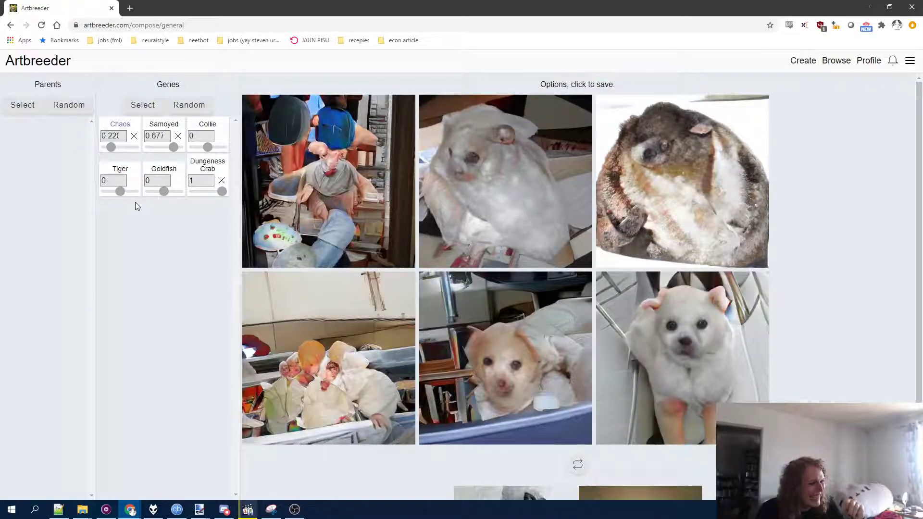
drag(112, 150, 110, 152)
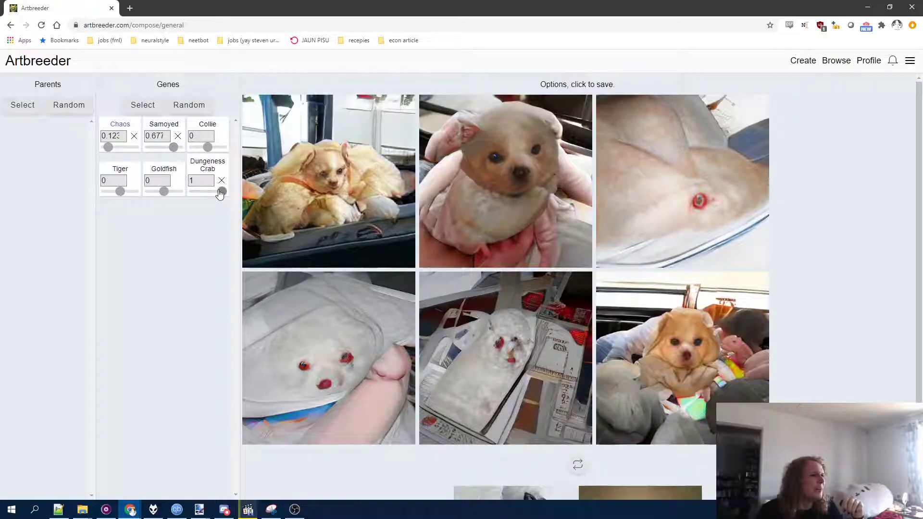
drag(221, 192, 213, 191)
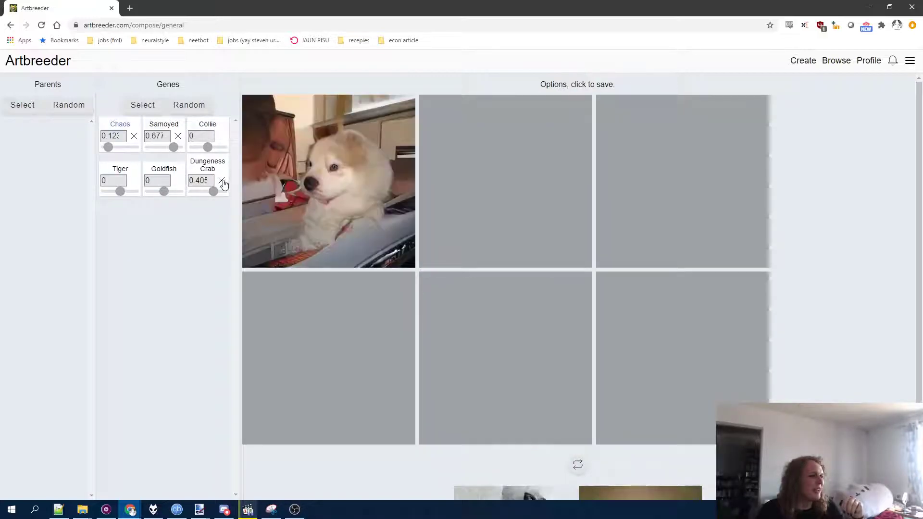
Step: Reset Dungeness Crab and Samoyed to 0 and set Chaos to 0.188
click(223, 182)
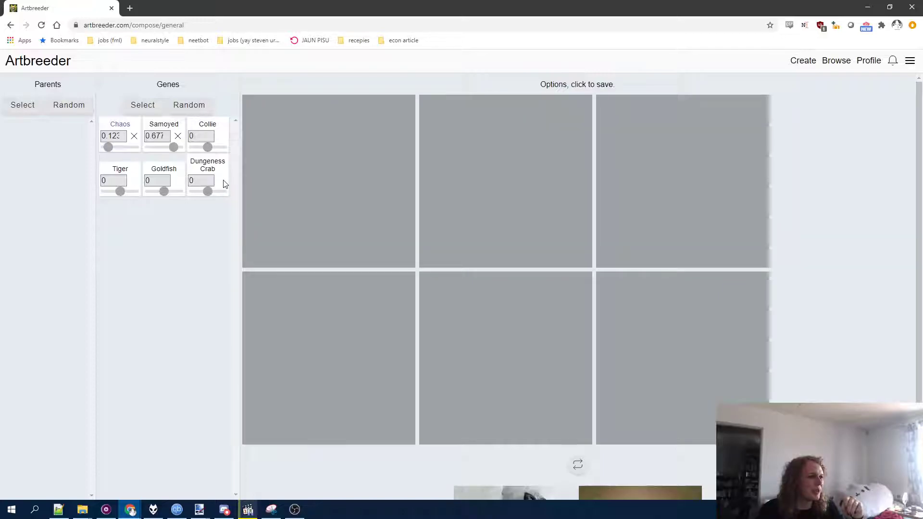
click(147, 107)
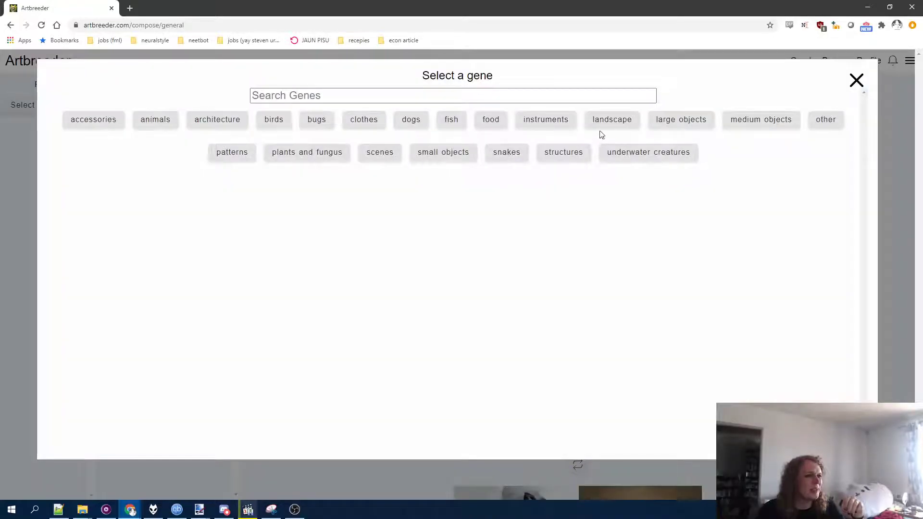
click(857, 80)
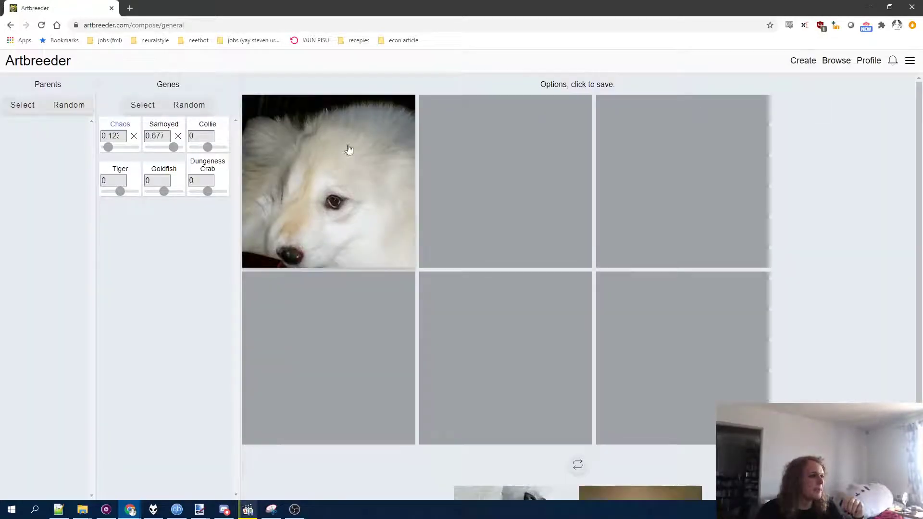
click(176, 137)
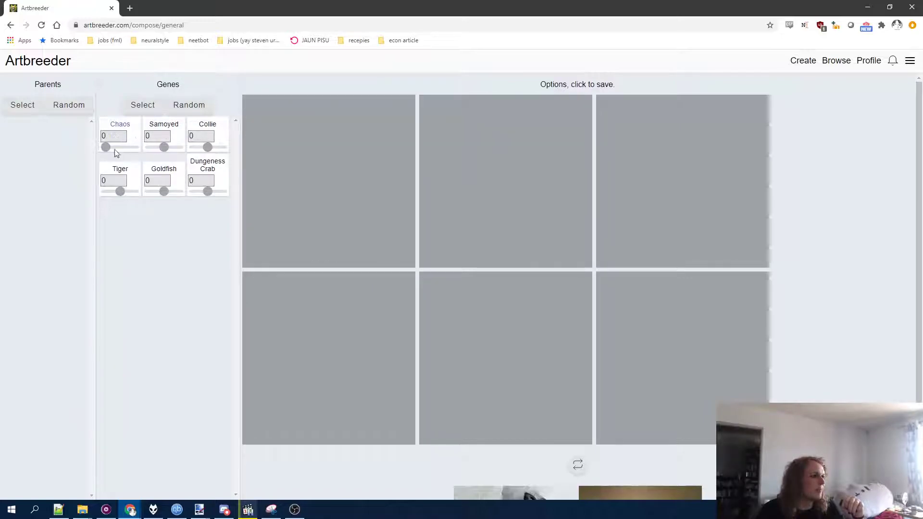
drag(106, 147, 110, 147)
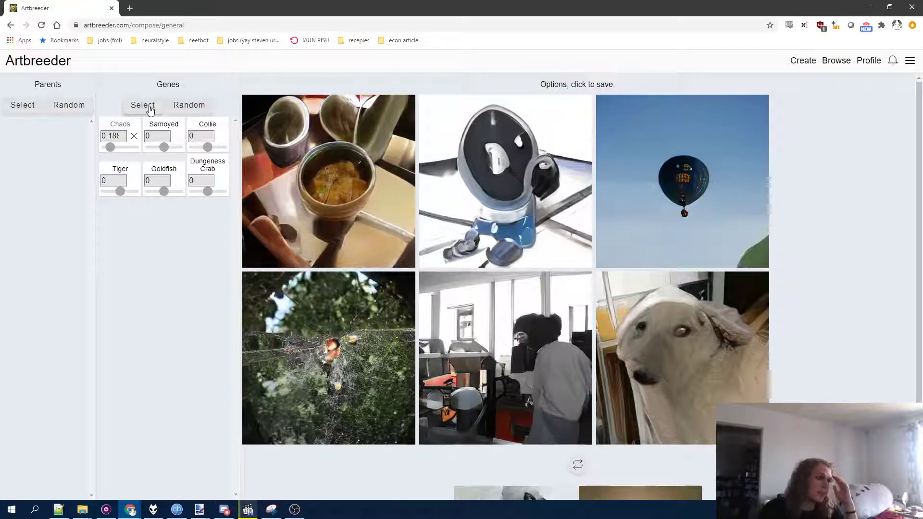
Step: Add the Cello gene from the instruments category at full strength
click(150, 110)
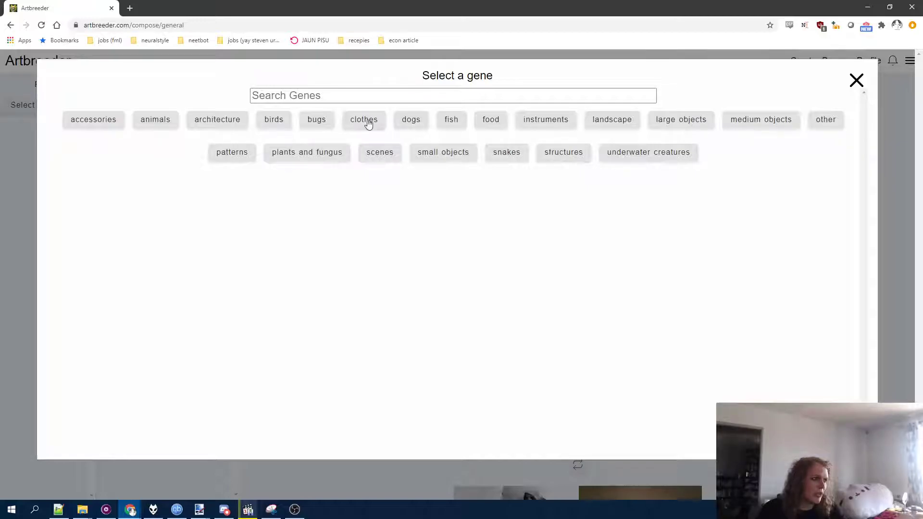
click(317, 121)
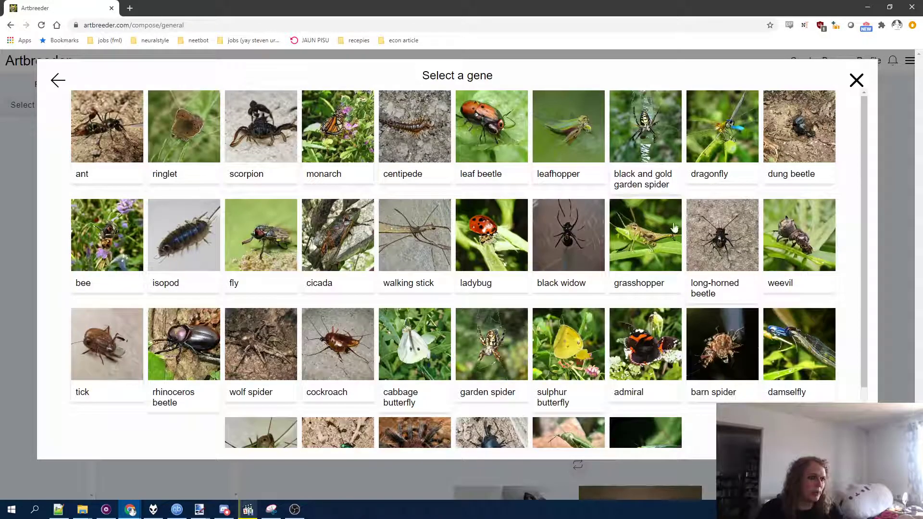
scroll(654, 221, down, 2)
scroll(517, 236, up, 2)
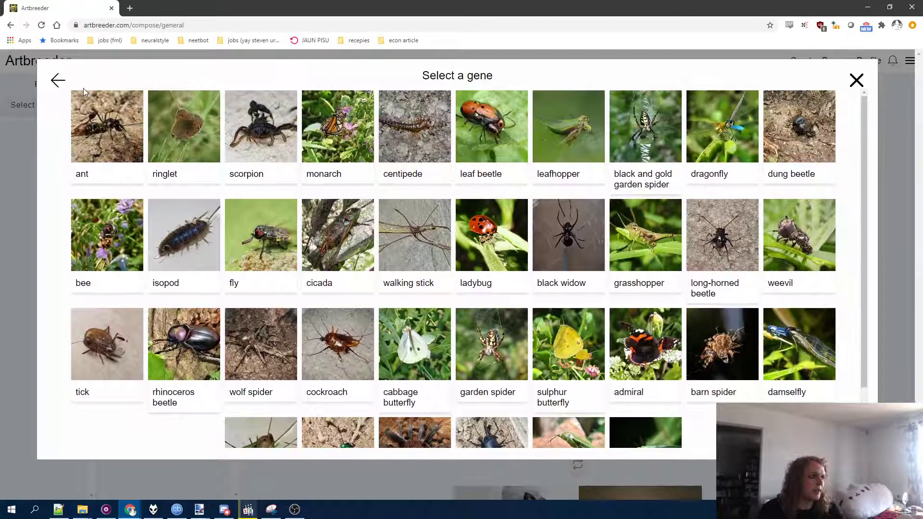
click(63, 82)
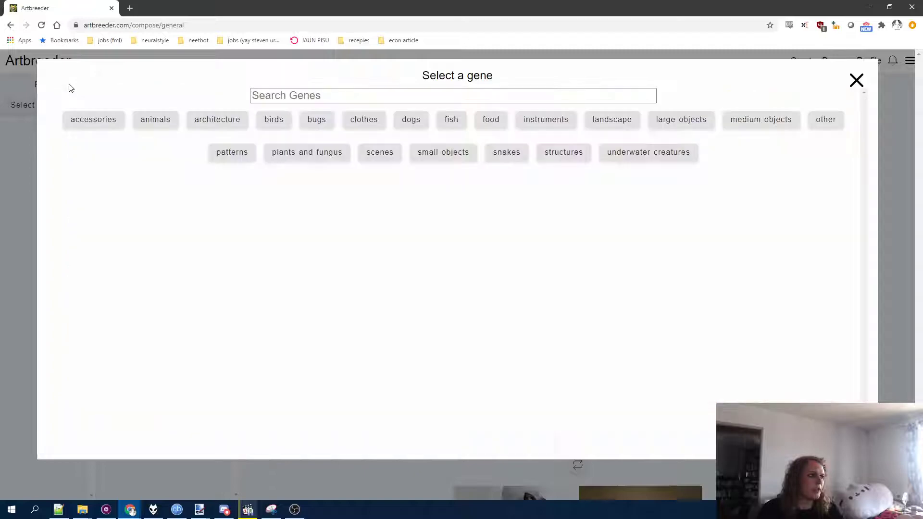
click(547, 123)
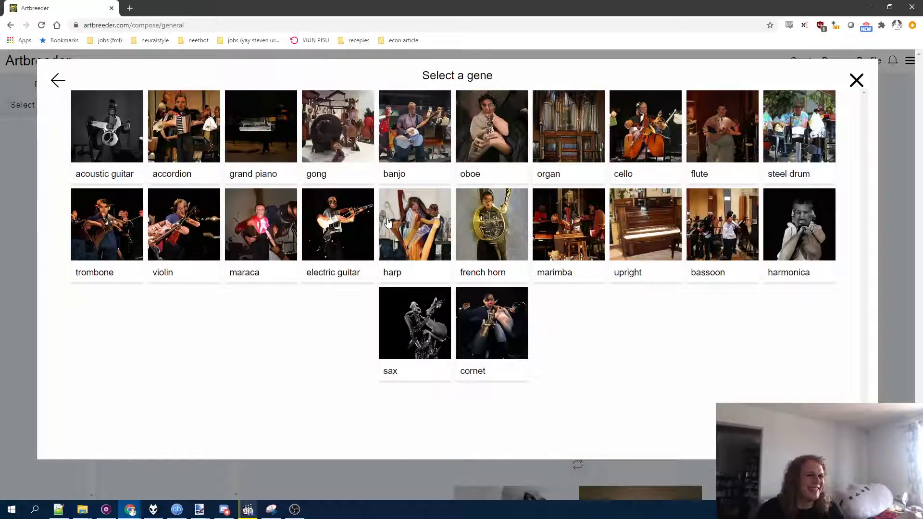
click(642, 138)
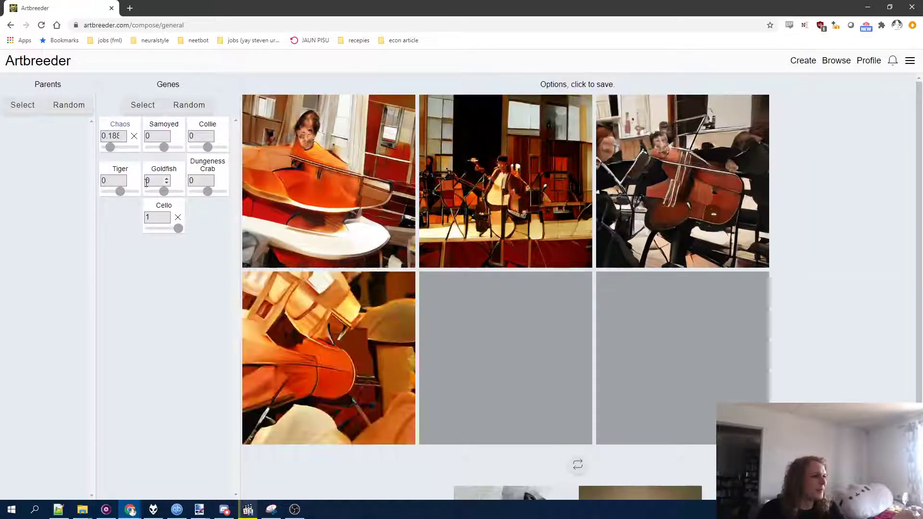
Step: Drop Chaos to 0.05 and regenerate a new batch of cello images
drag(111, 147, 67, 151)
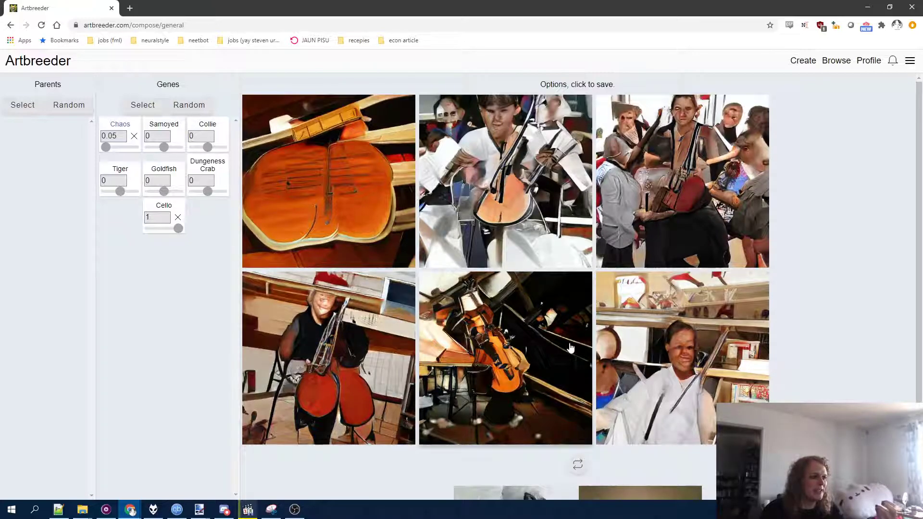
scroll(529, 365, down, 2)
click(579, 371)
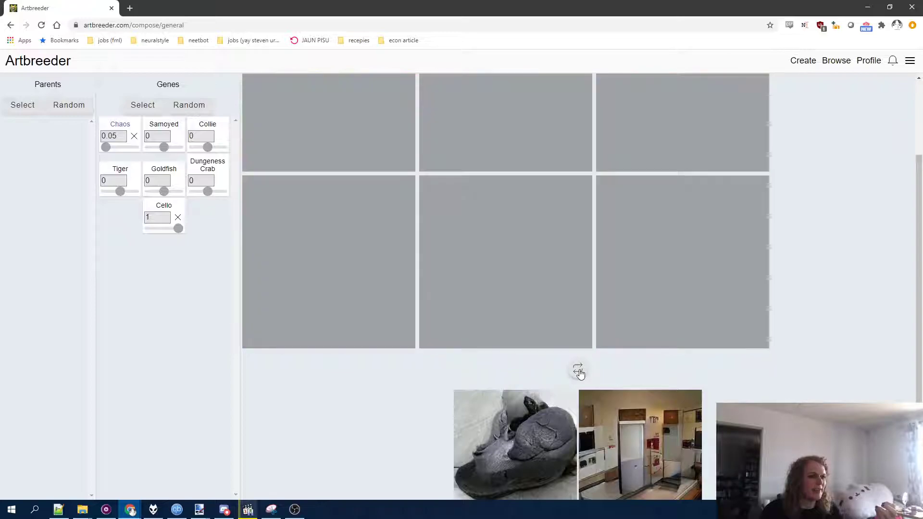
scroll(580, 373, up, 2)
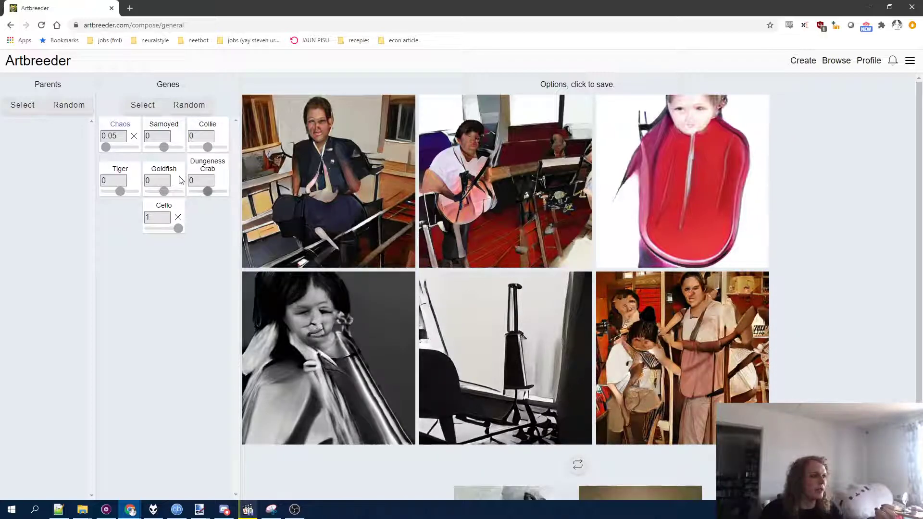
Step: Reset Cello to 0, add Water Tower from structures, and push Chaos to 0.999
click(178, 218)
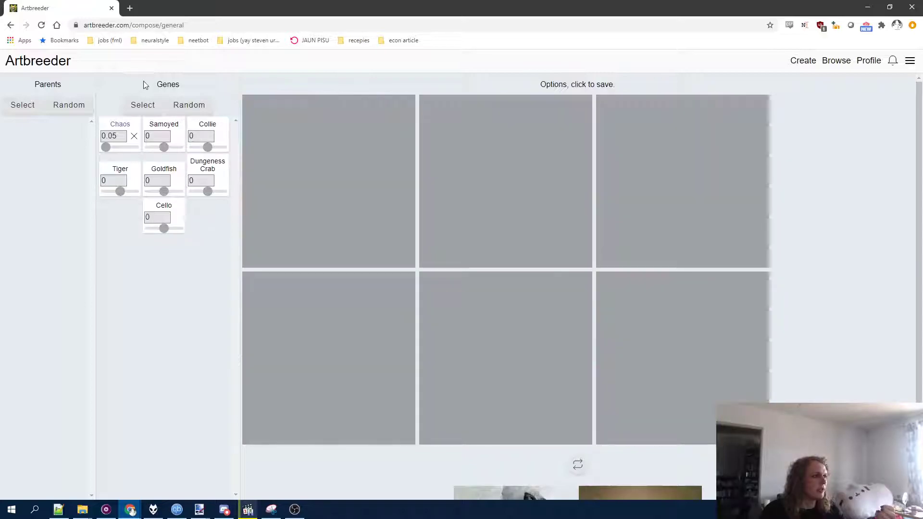
click(142, 106)
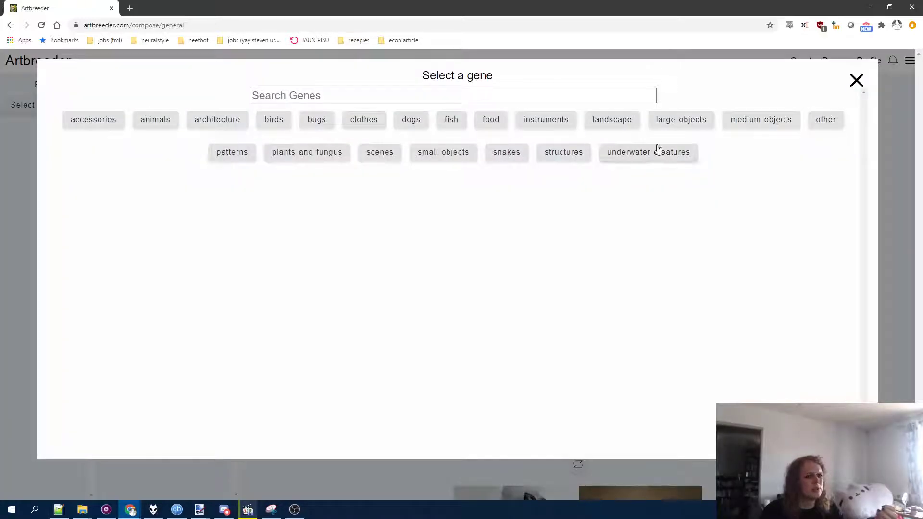
click(570, 153)
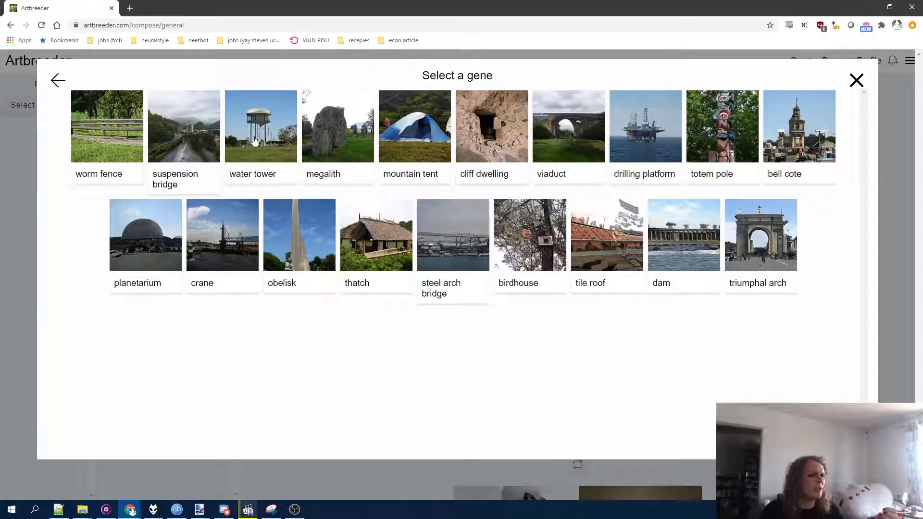
click(287, 154)
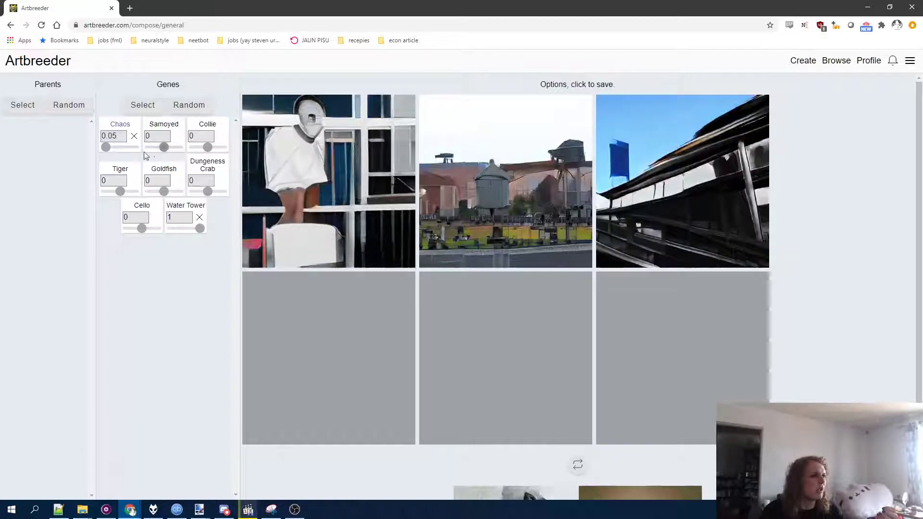
drag(105, 150, 111, 153)
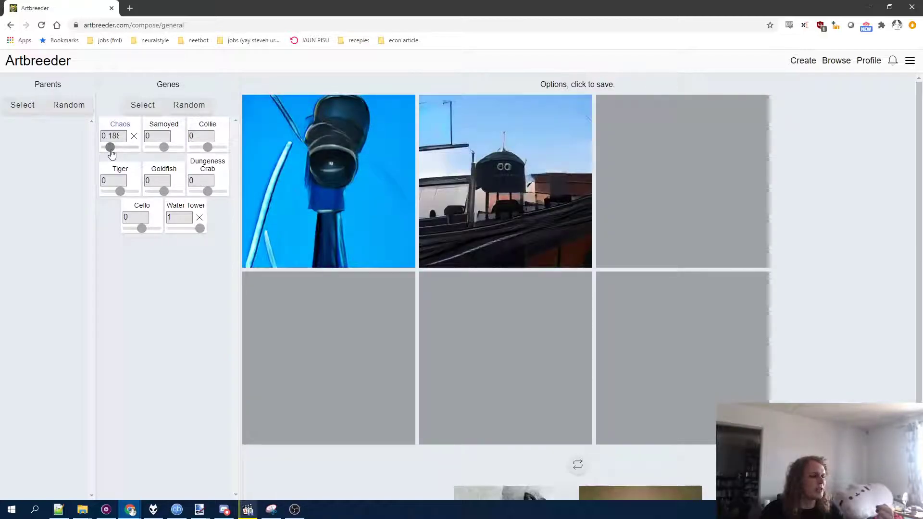
drag(112, 153, 146, 153)
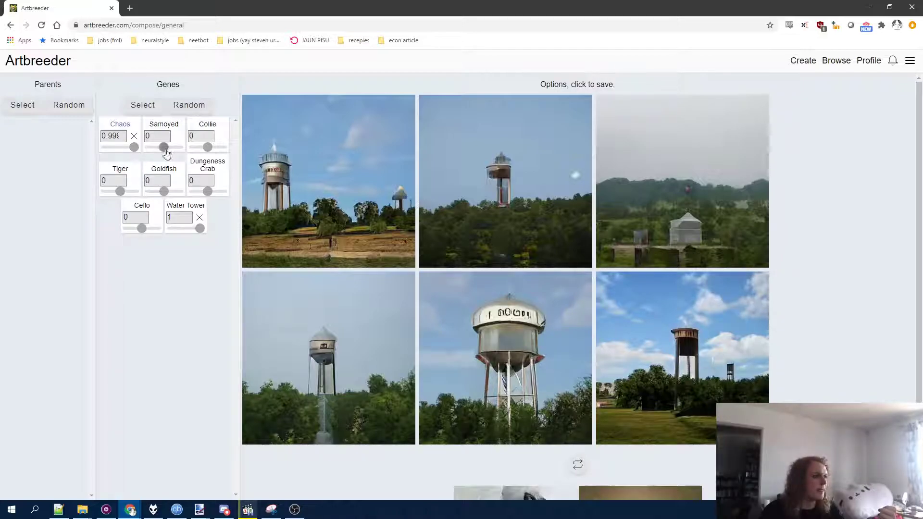
Step: Raise Samoyed to 1 and generate two fresh sets of options
drag(166, 152, 192, 153)
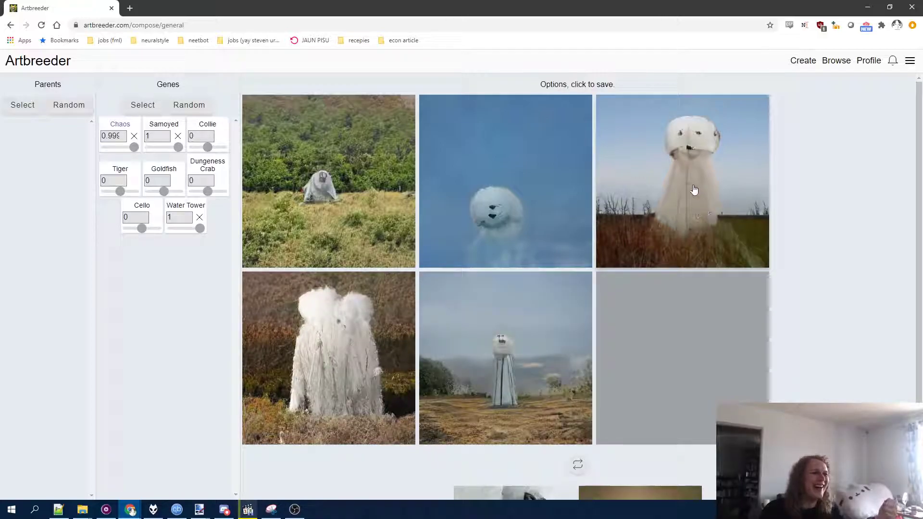
click(578, 473)
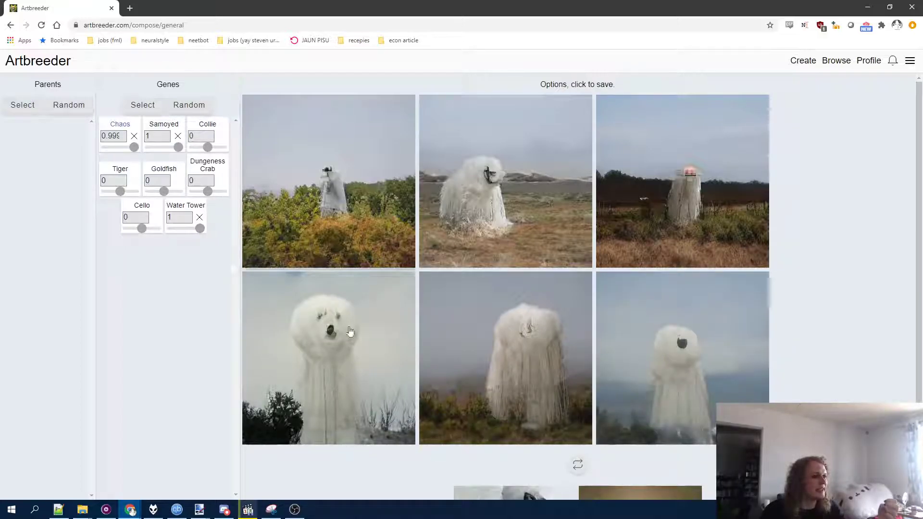
click(580, 470)
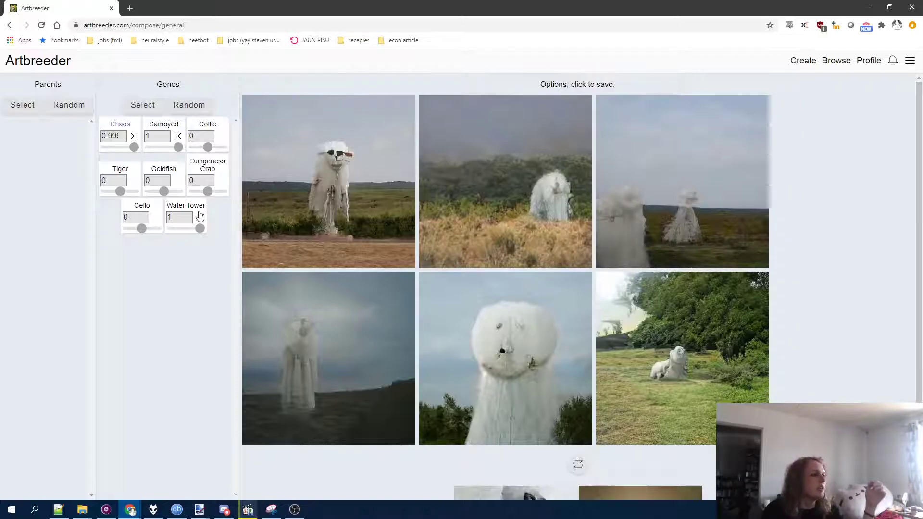
Step: Zero Samoyed, set Dungeness Crab to 1, and set Water Tower to about 0.659
click(178, 136)
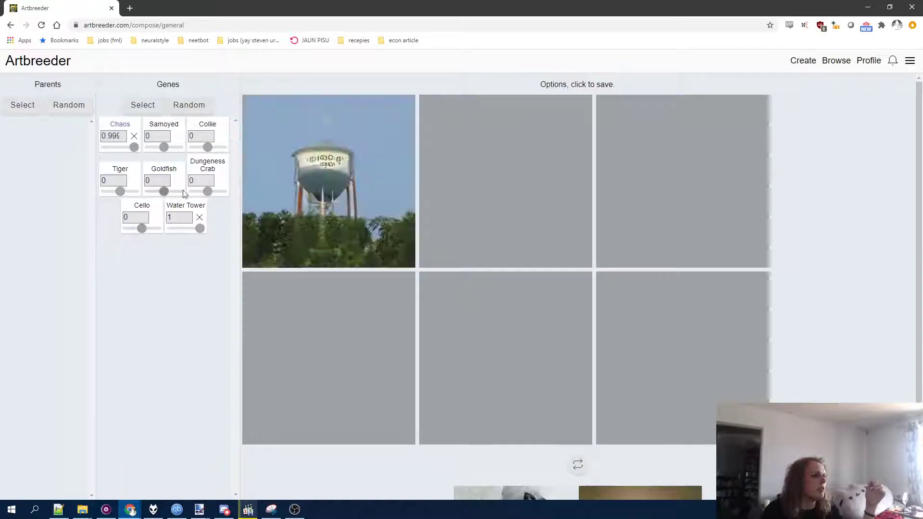
drag(212, 193, 242, 190)
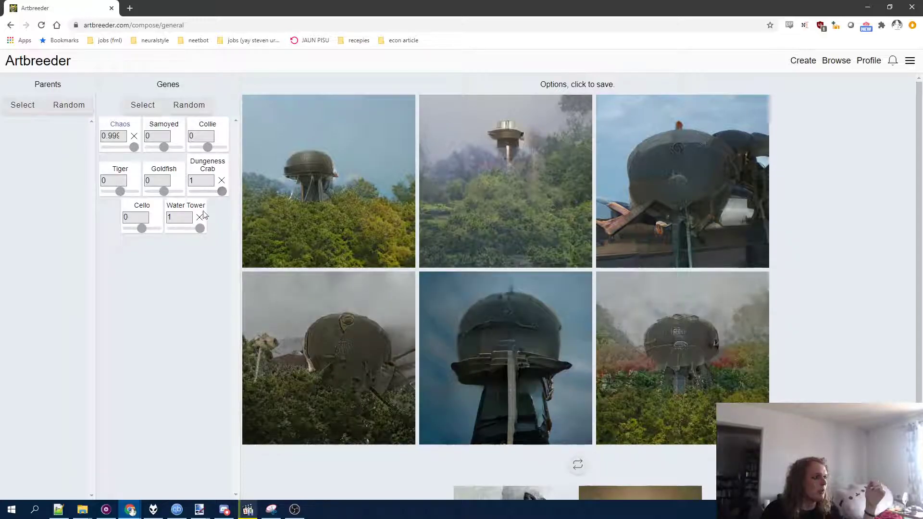
drag(200, 228, 192, 229)
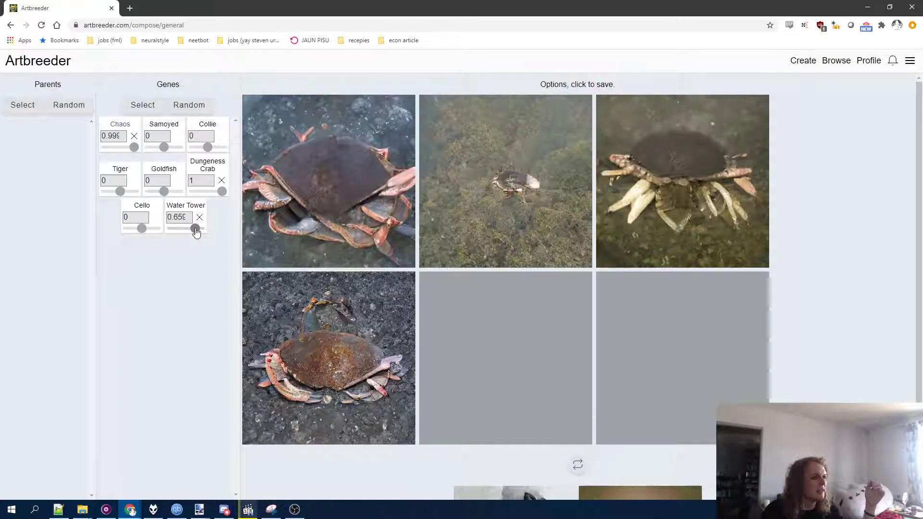
drag(192, 229, 195, 229)
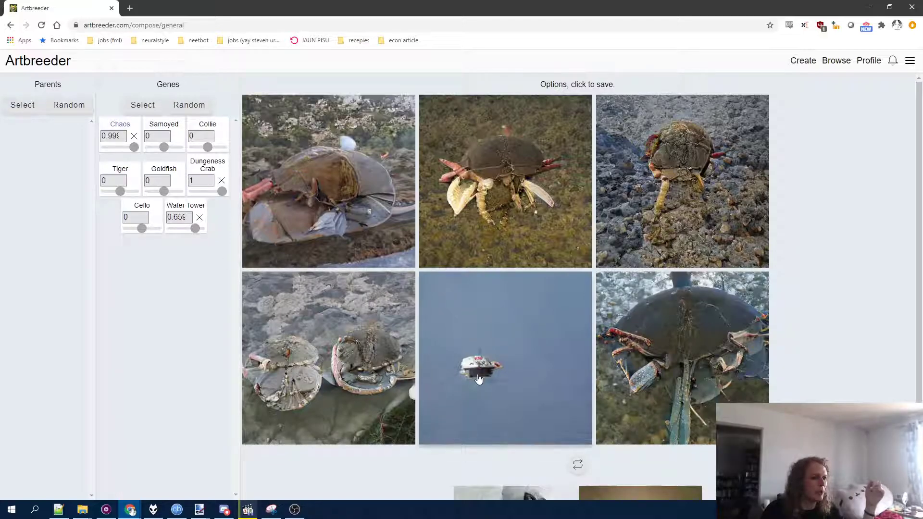
Step: Zero Dungeness Crab, restore Water Tower, and add the instruments Cello gene at 1
click(222, 181)
drag(197, 229, 210, 234)
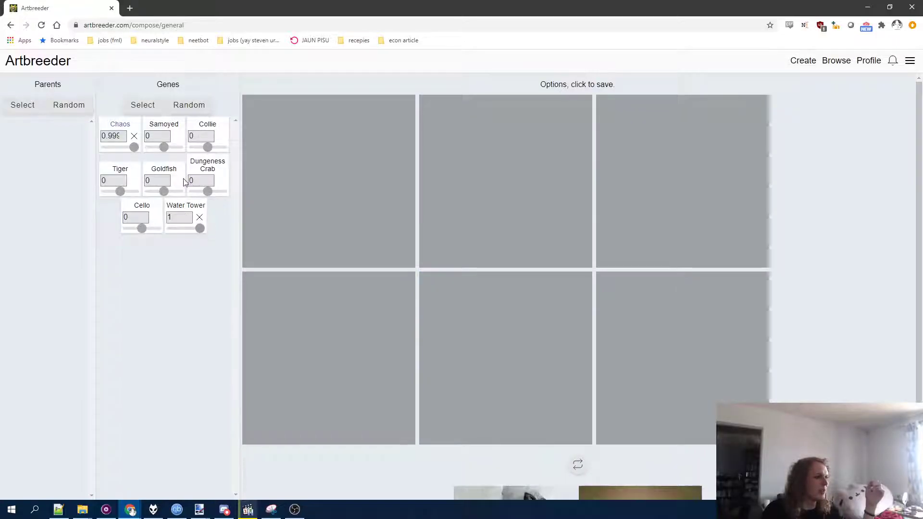
click(144, 105)
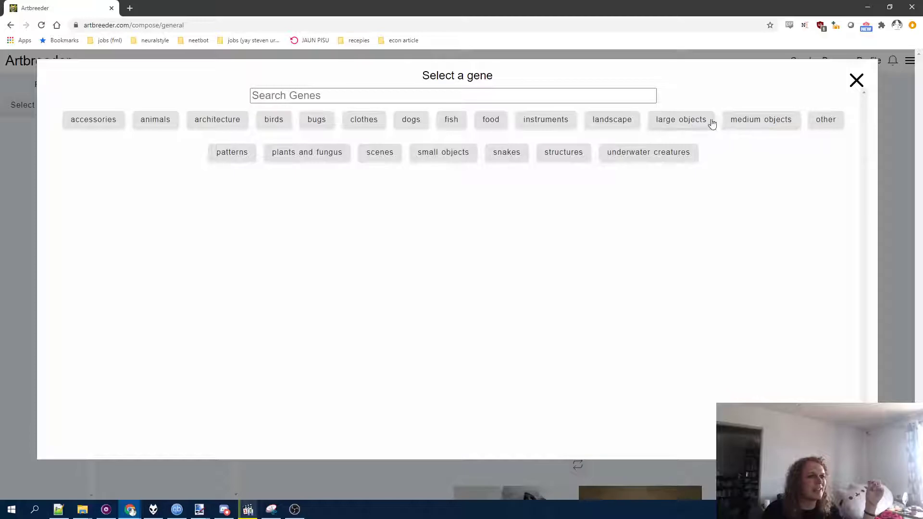
click(548, 125)
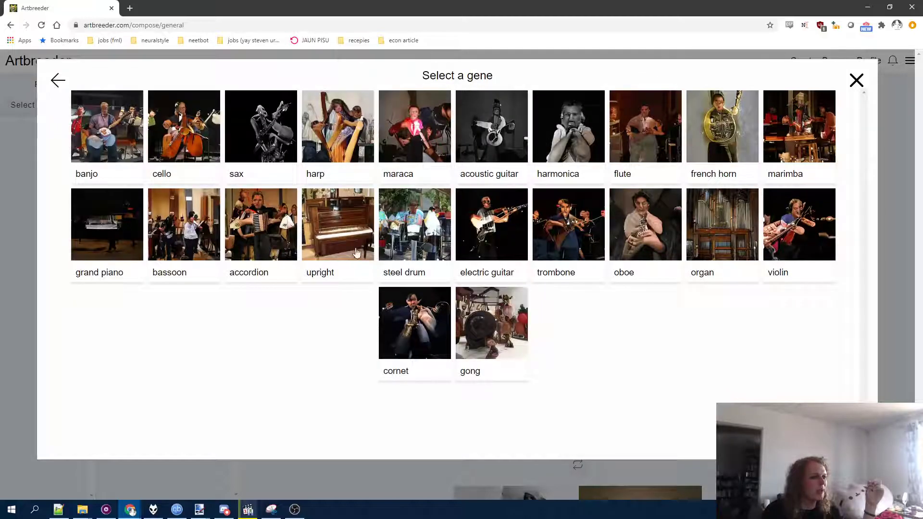
click(857, 80)
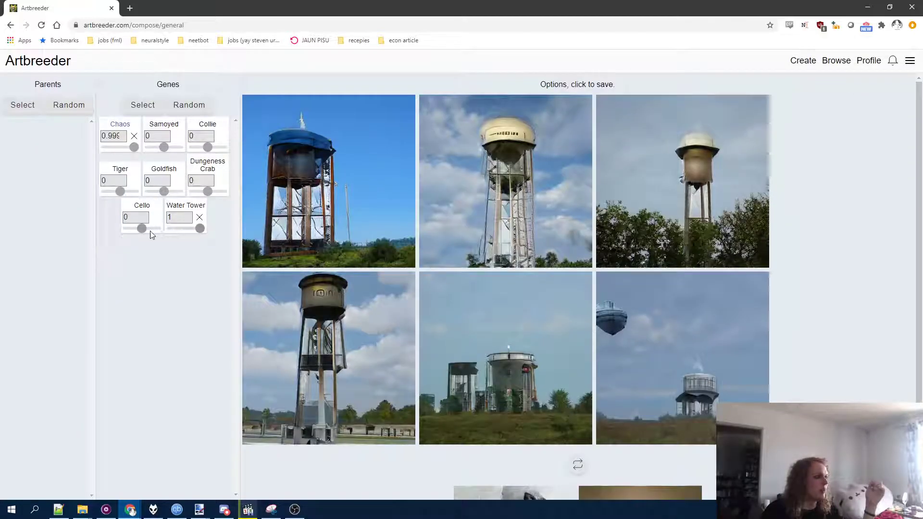
drag(151, 233, 196, 231)
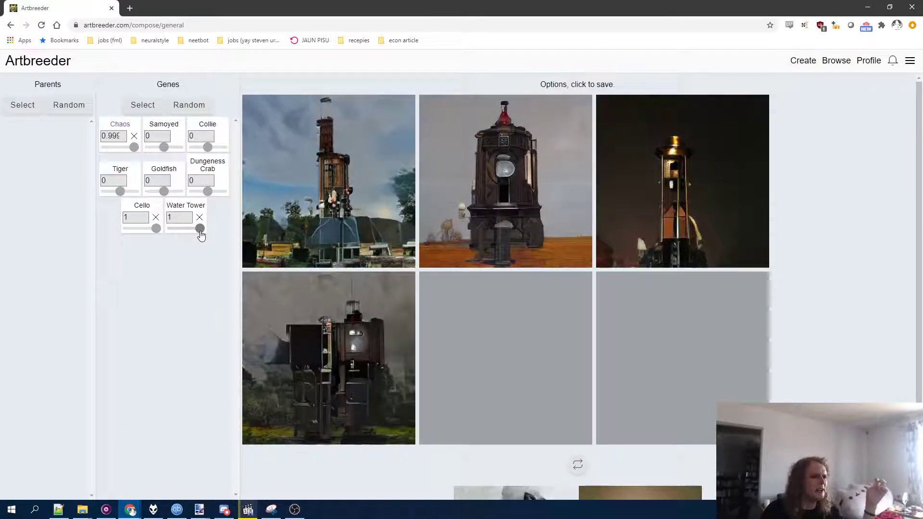
Step: Zero Water Tower, set Chaos to 0.461, and reset Cello to zero
drag(199, 233, 186, 235)
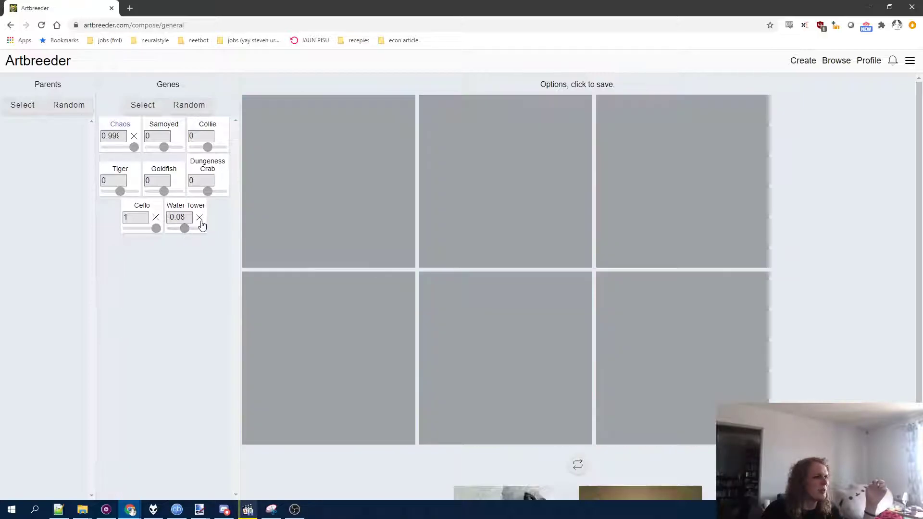
click(199, 217)
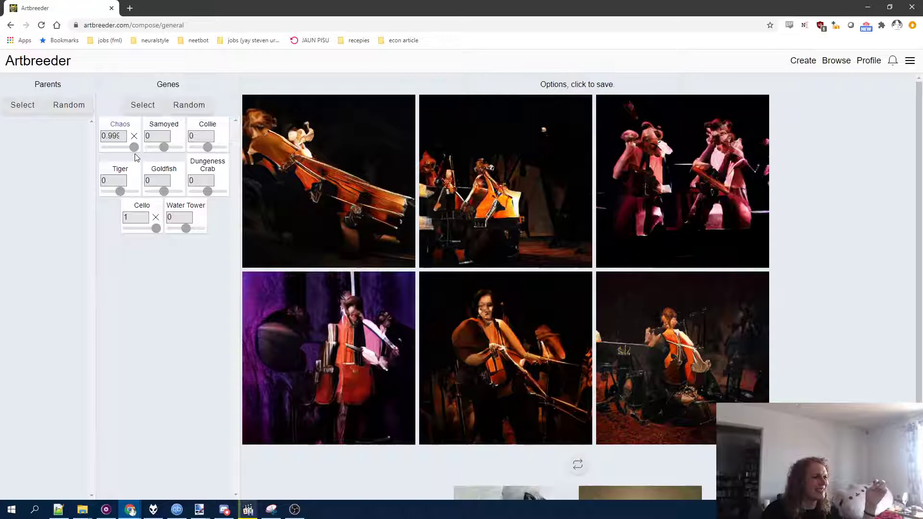
drag(134, 147, 89, 146)
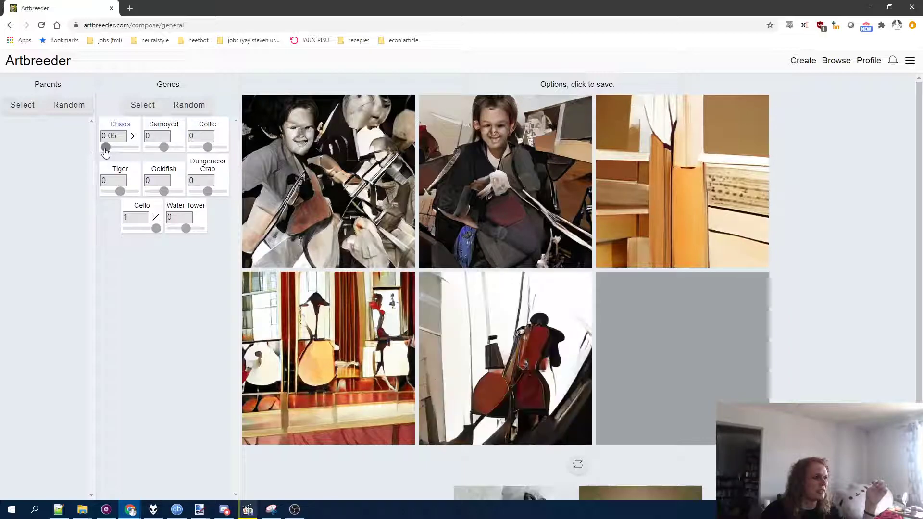
mouse_move(106, 148)
mouse_down()
mouse_move(127, 152)
mouse_move(119, 152)
mouse_up()
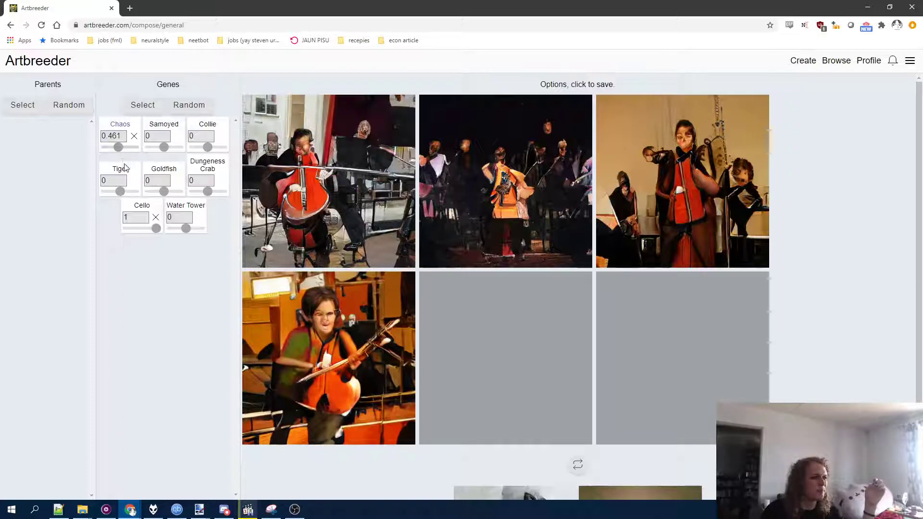
click(156, 216)
Step: Add the Cauliflower gene from the food genes category
click(154, 104)
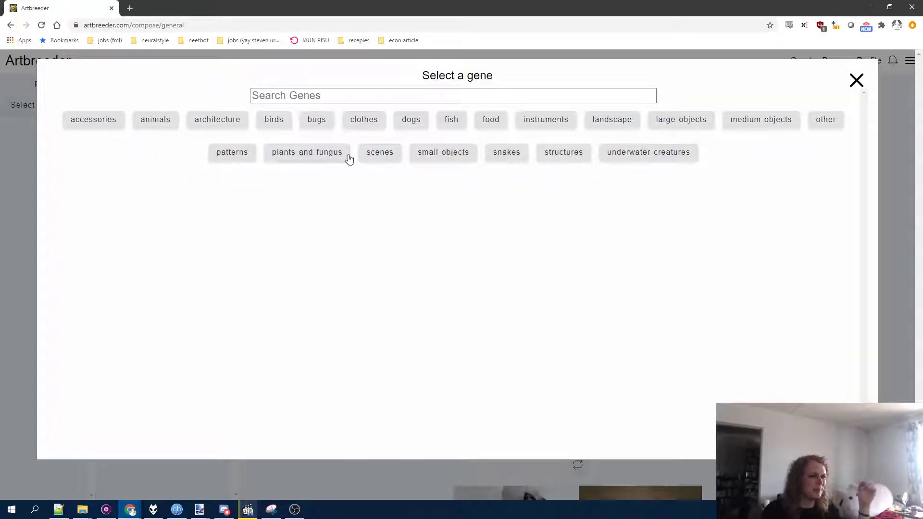
click(493, 124)
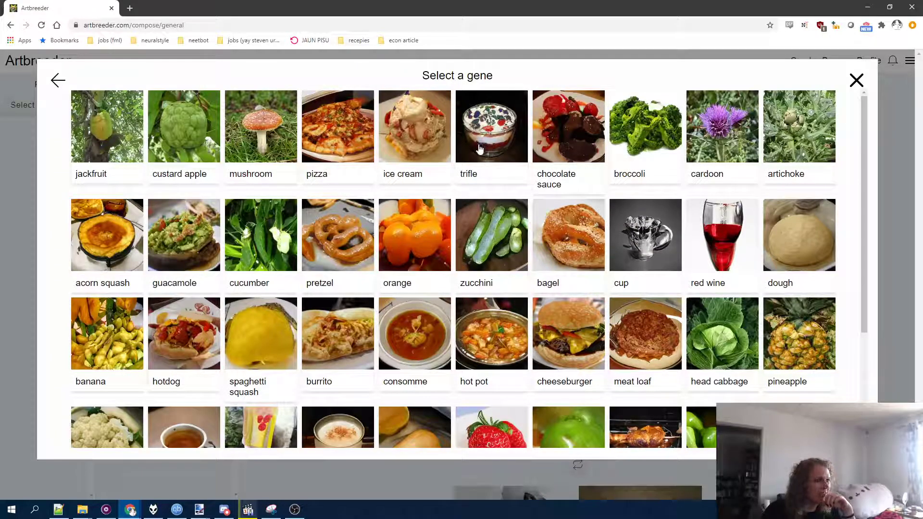
scroll(449, 231, down, 1)
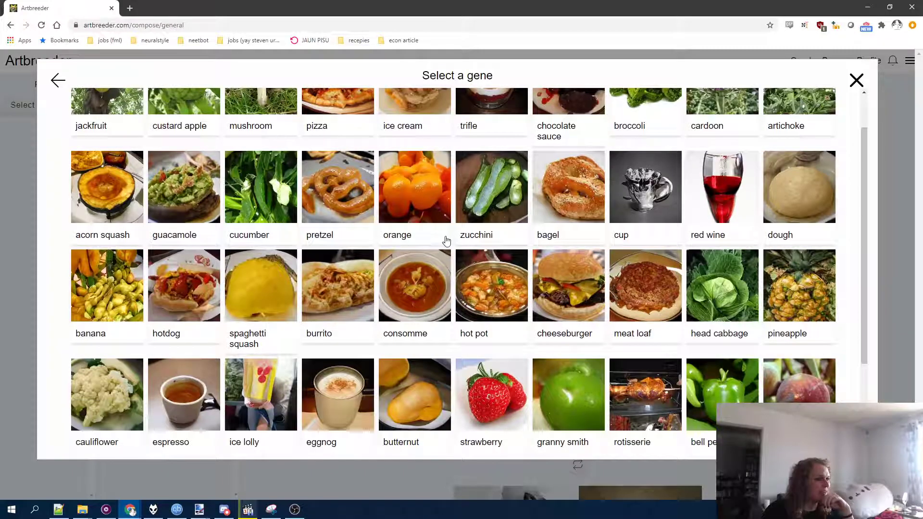
click(106, 392)
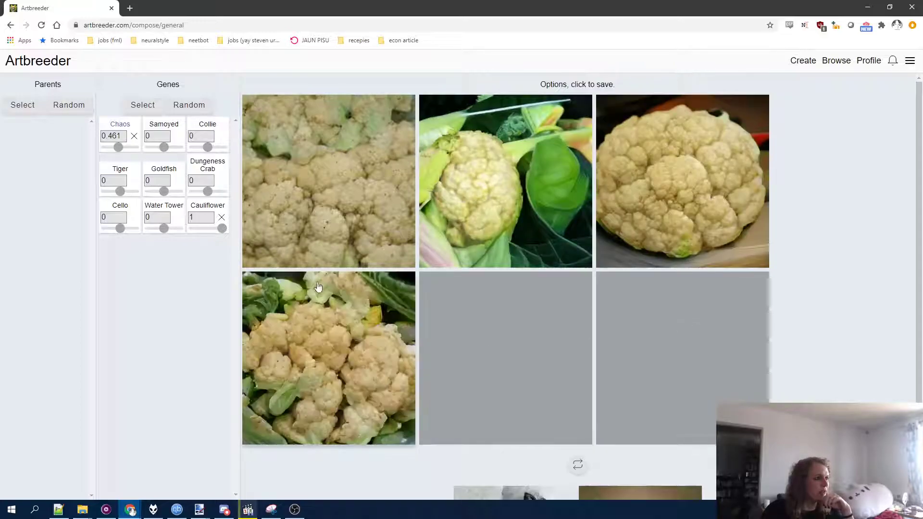
Step: Try a minimum Chaos, then return Chaos to 0.999
drag(118, 147, 135, 147)
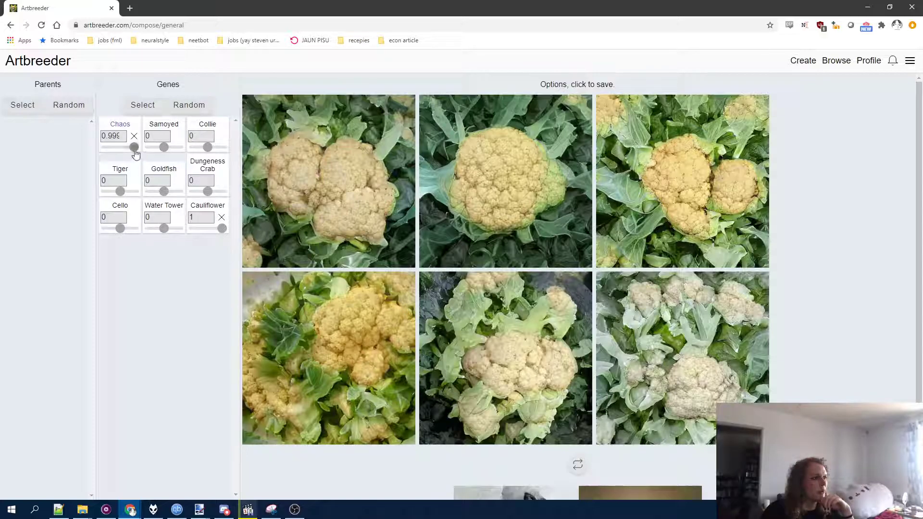
drag(134, 148, 105, 147)
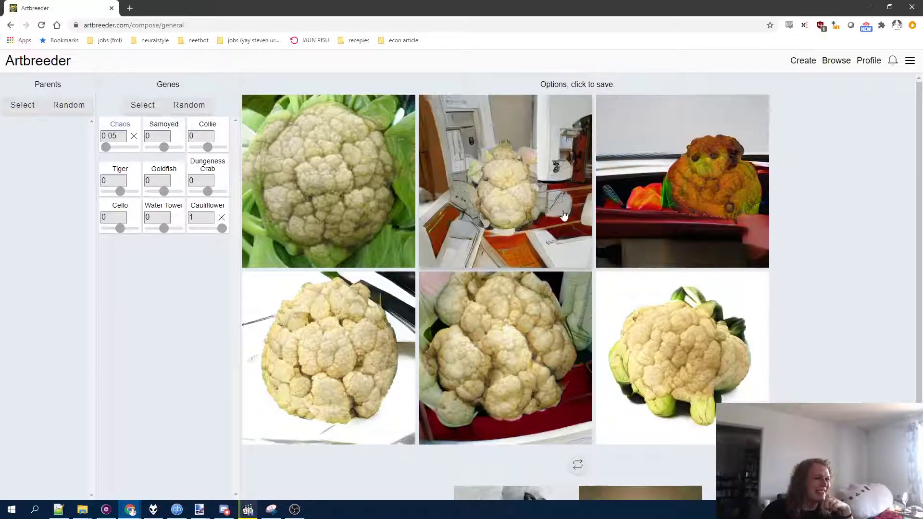
drag(106, 147, 134, 147)
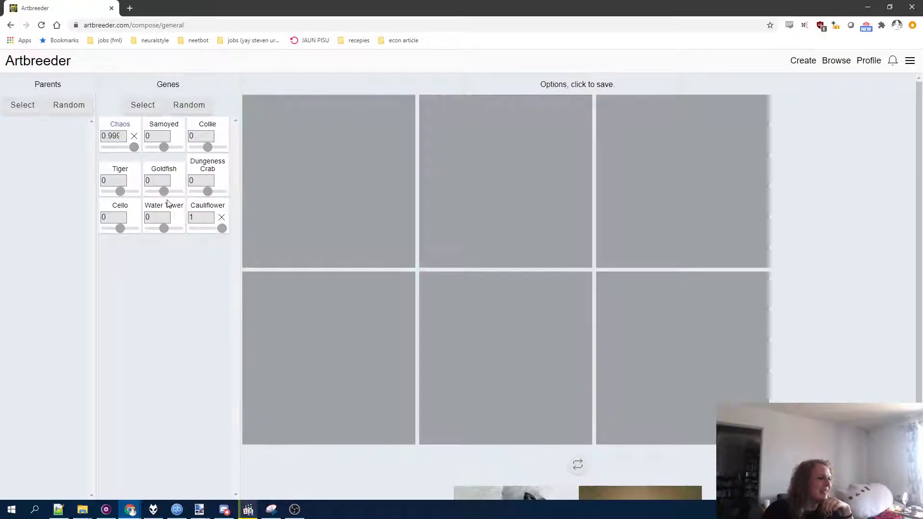
Step: Add the Cheeseburger food gene and weaken Cauliflower to 0.642
click(142, 106)
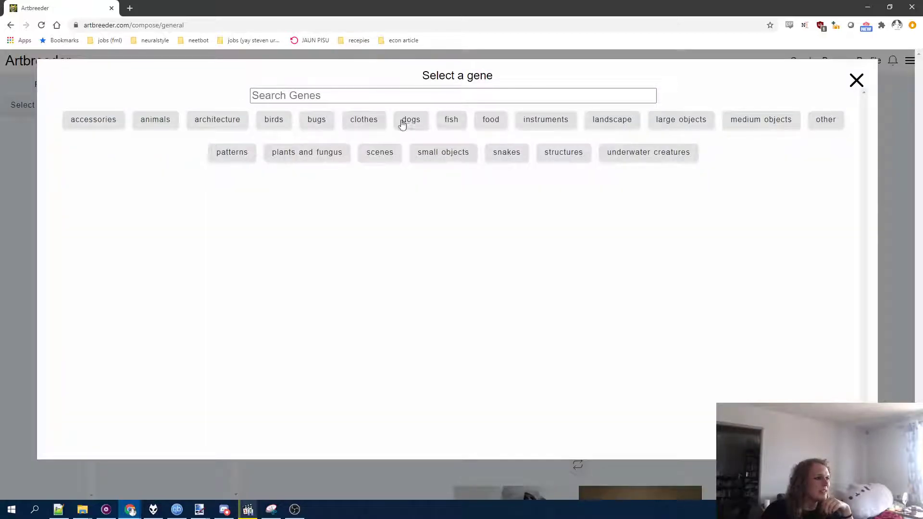
click(500, 126)
scroll(573, 259, down, 3)
scroll(572, 258, down, 2)
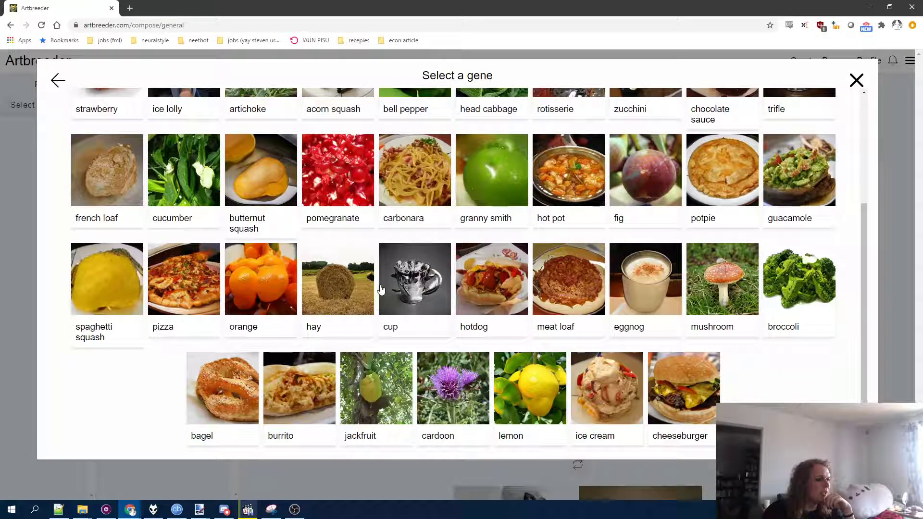
click(670, 378)
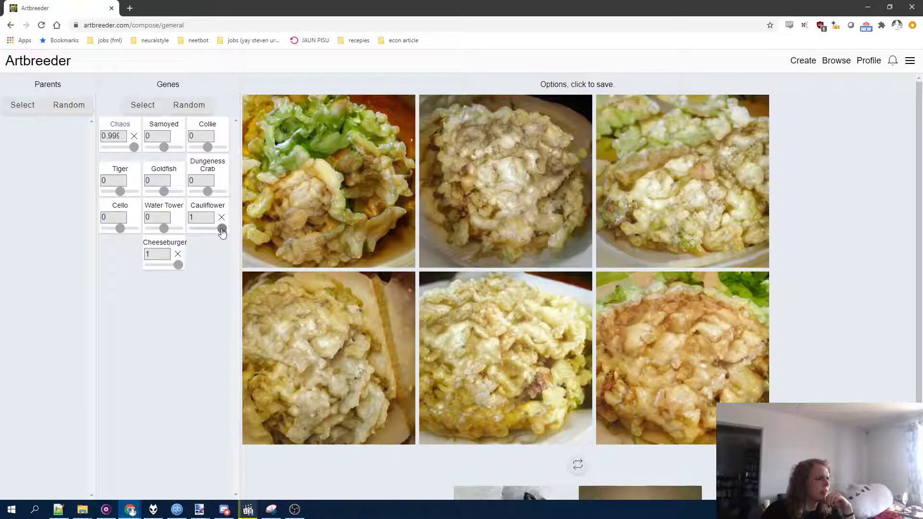
drag(221, 229, 218, 232)
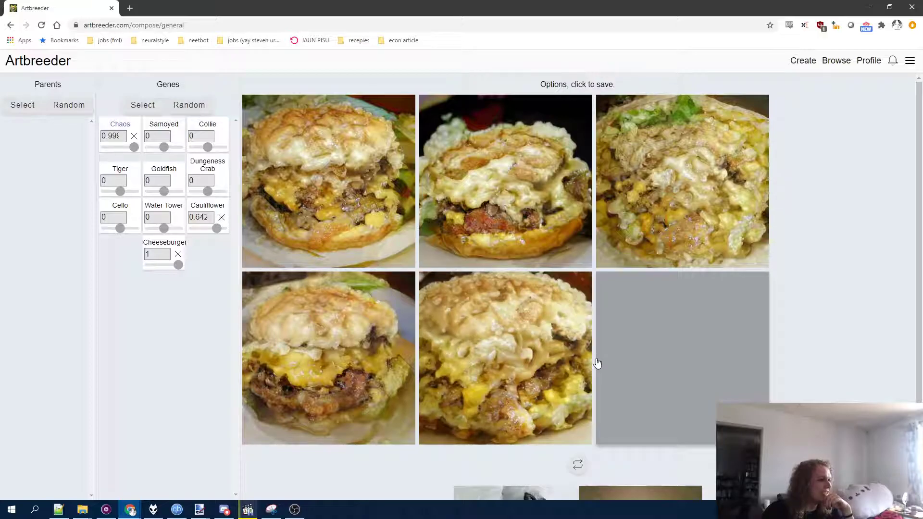
Step: Add the Granny Smith food gene, regenerate the six options, and weaken it to 0.388
click(149, 107)
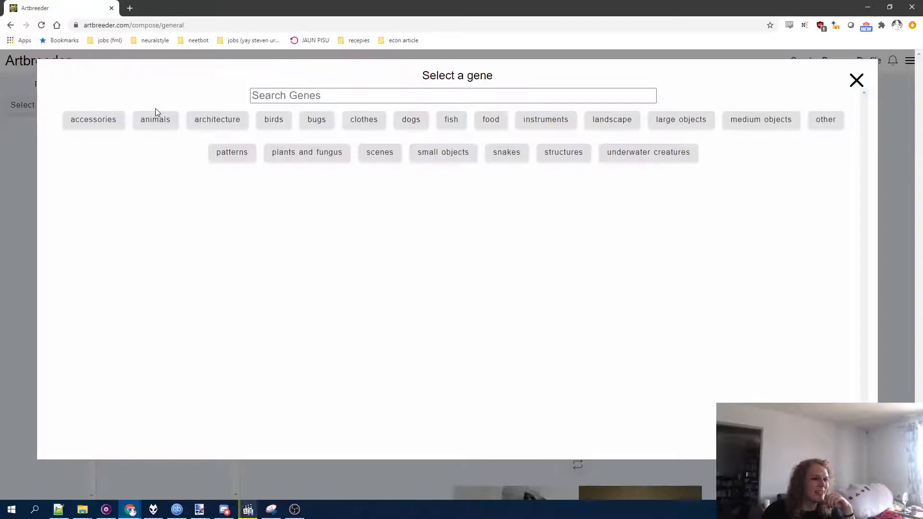
click(488, 120)
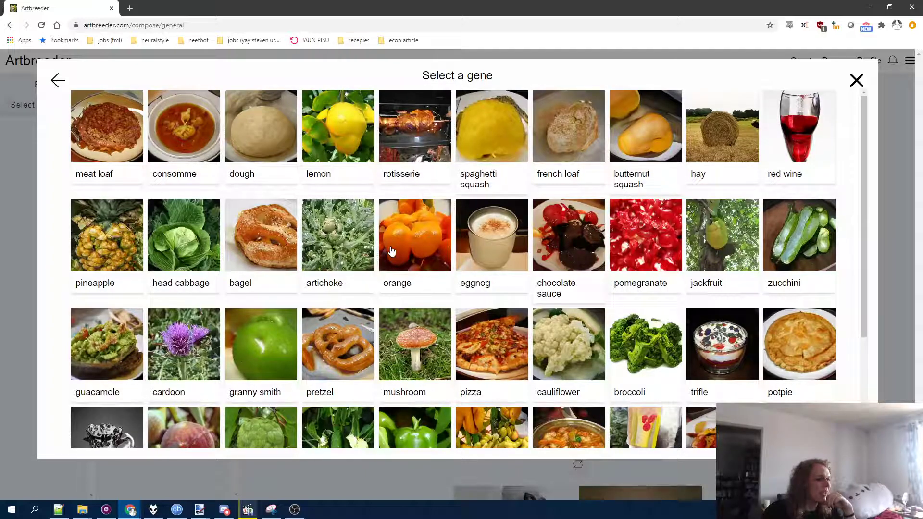
scroll(392, 250, down, 3)
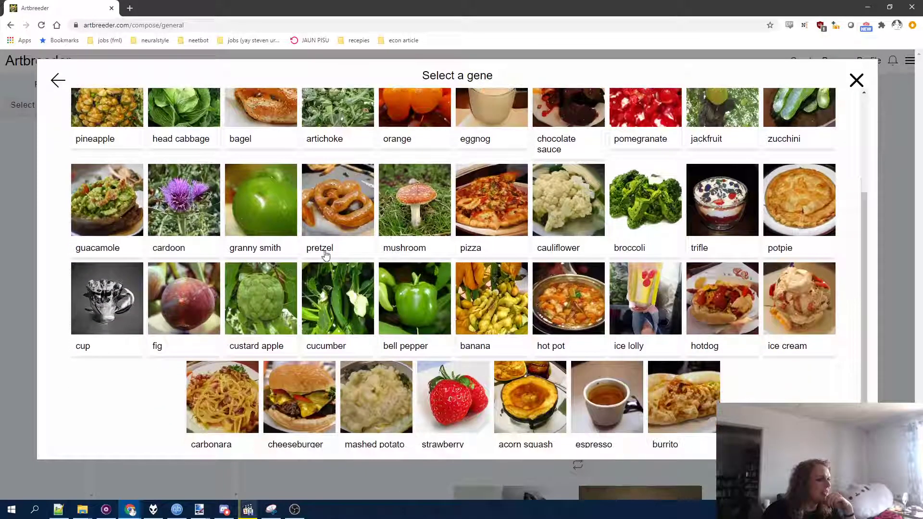
click(275, 212)
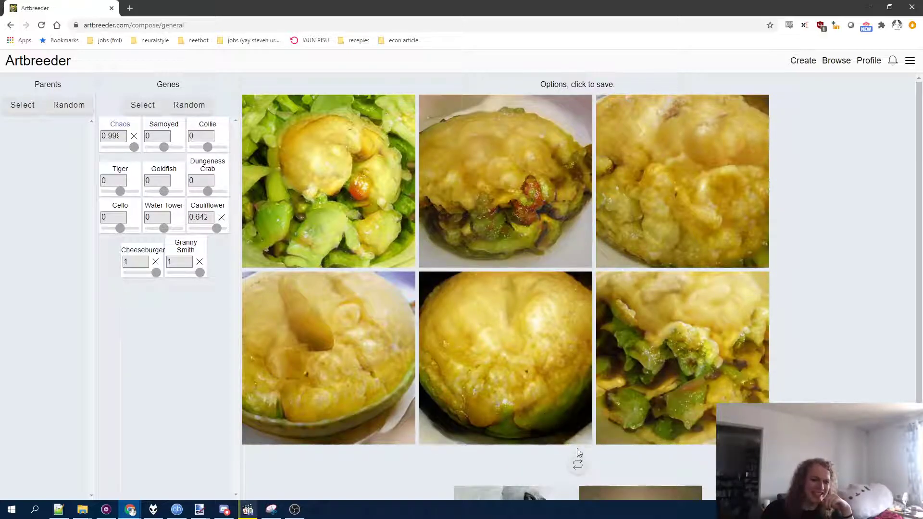
click(578, 466)
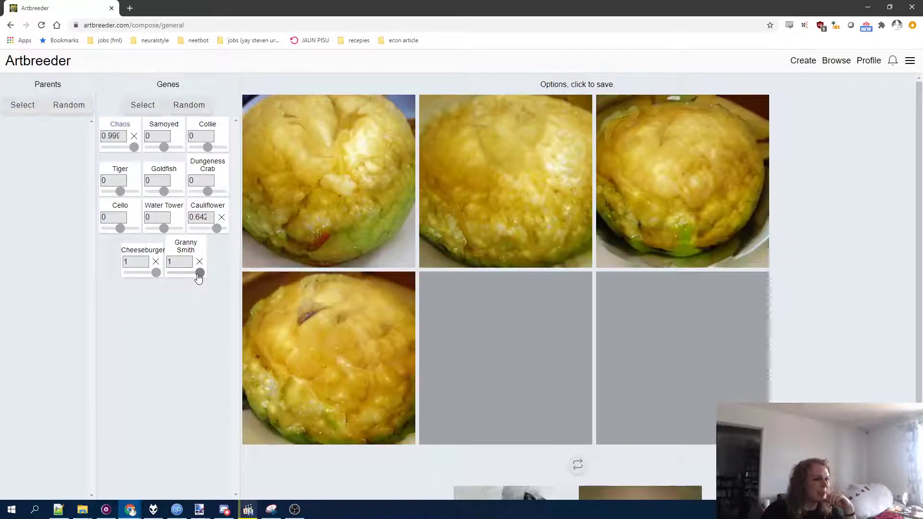
drag(194, 273, 193, 278)
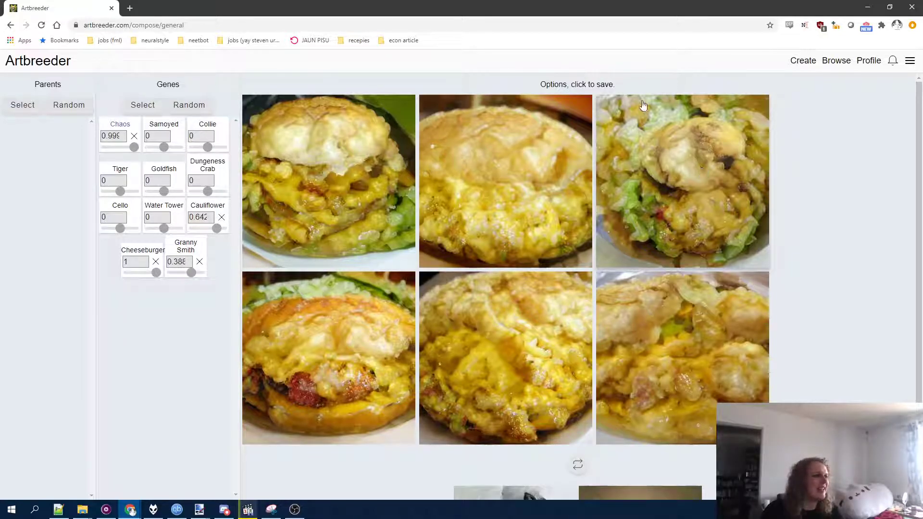
click(145, 103)
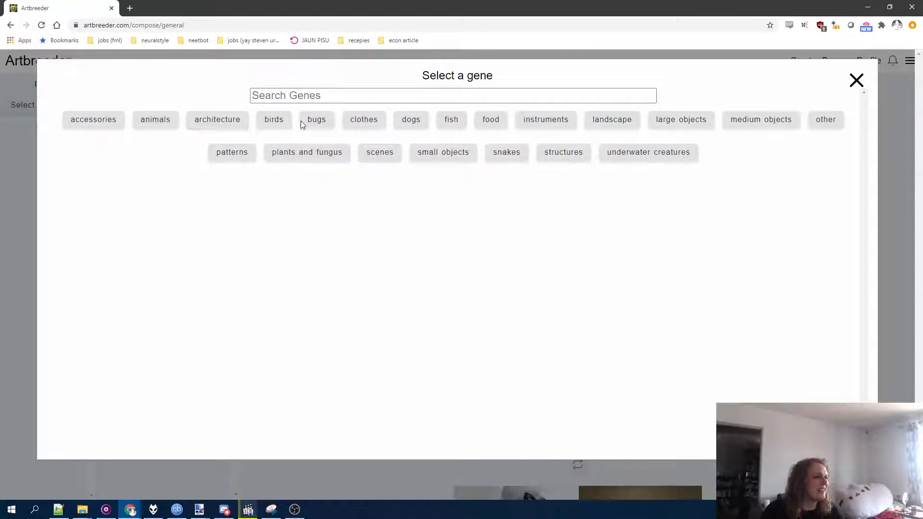
Step: Add the Puffer fish gene and reduce Cheeseburger to about 0.408
click(452, 120)
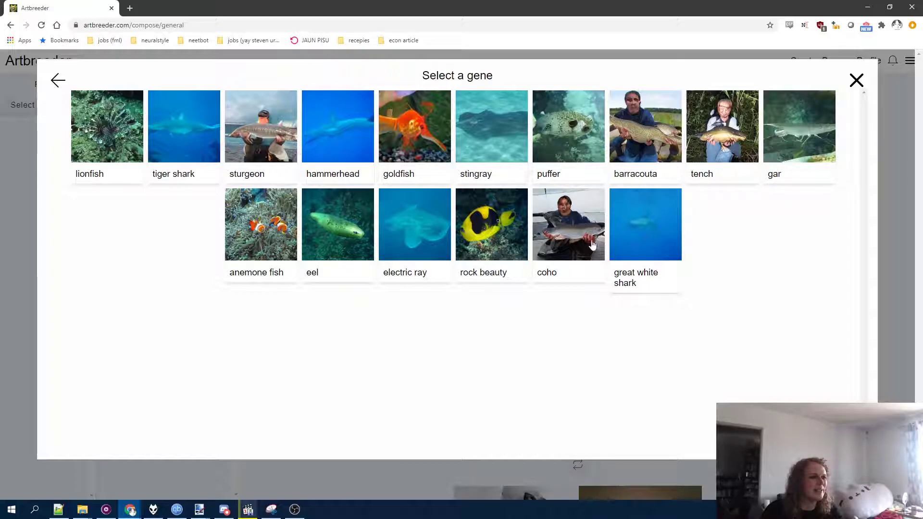
click(574, 166)
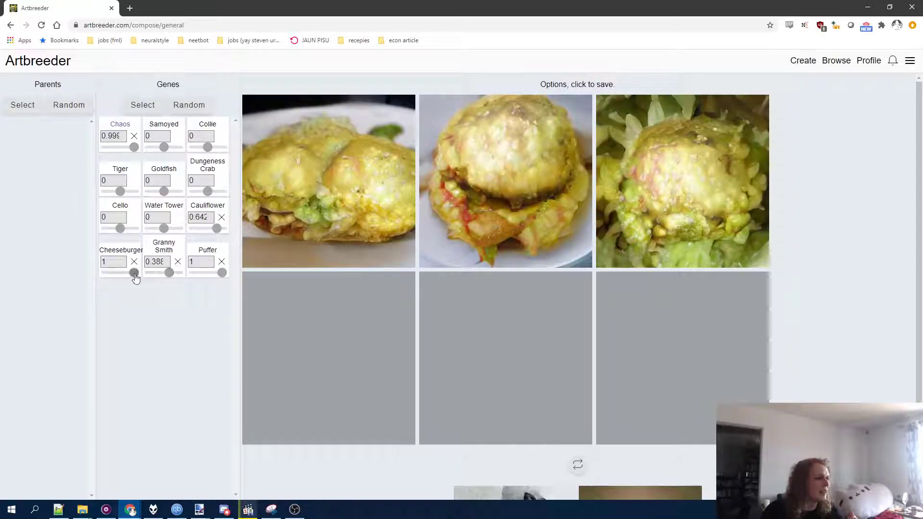
drag(134, 273, 126, 273)
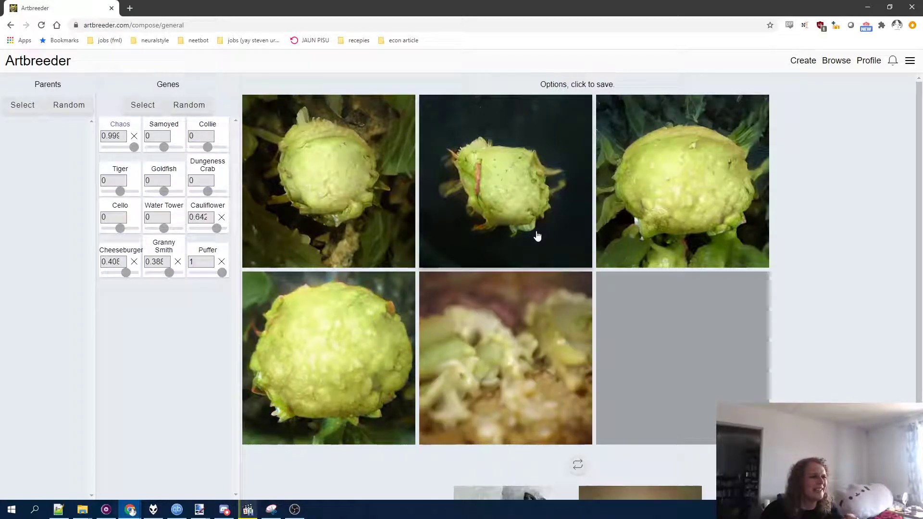
Step: Reset Puffer, Granny Smith, Cheeseburger and Cauliflower to zero
scroll(537, 236, down, 1)
click(221, 263)
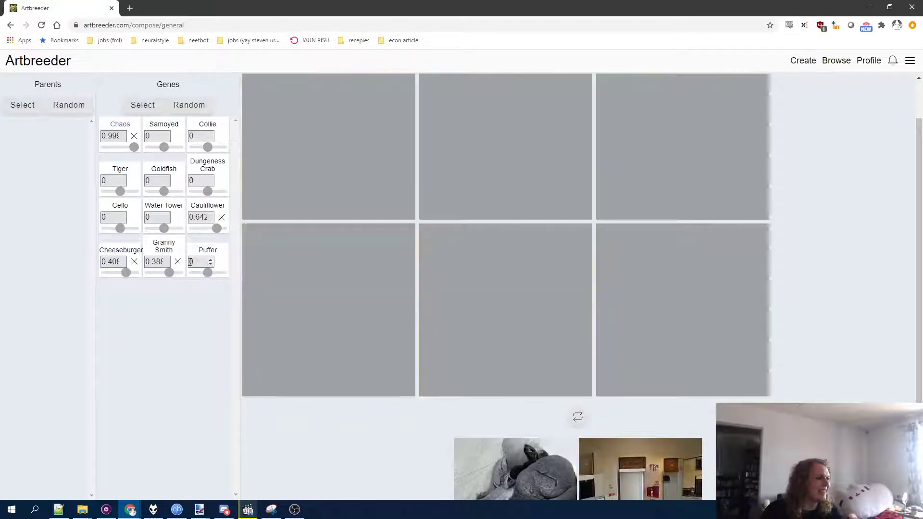
click(177, 262)
click(133, 263)
click(221, 218)
Step: Add the Triceratops gene from the animals category at full strength
click(151, 107)
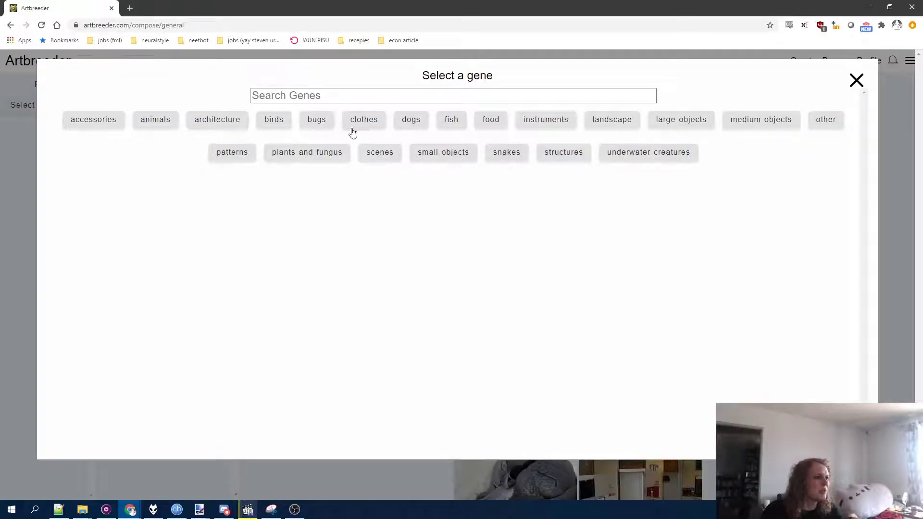
click(154, 122)
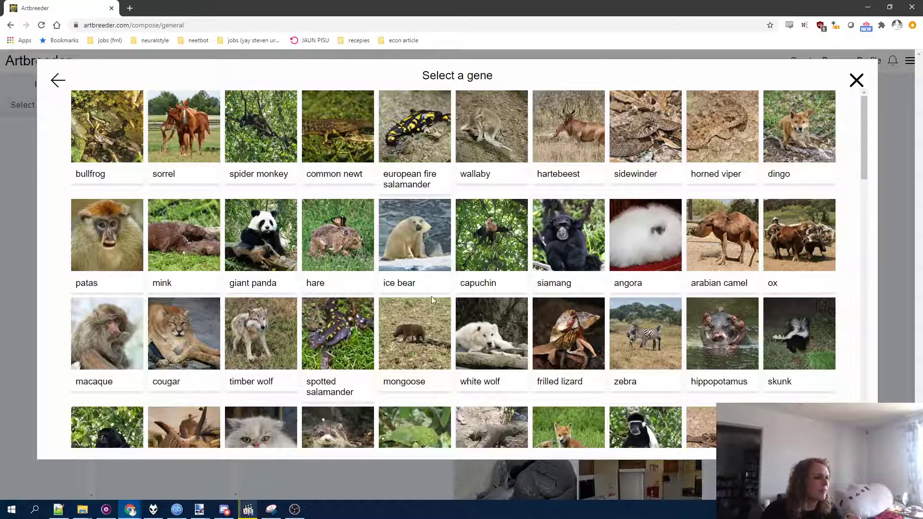
scroll(453, 313, down, 2)
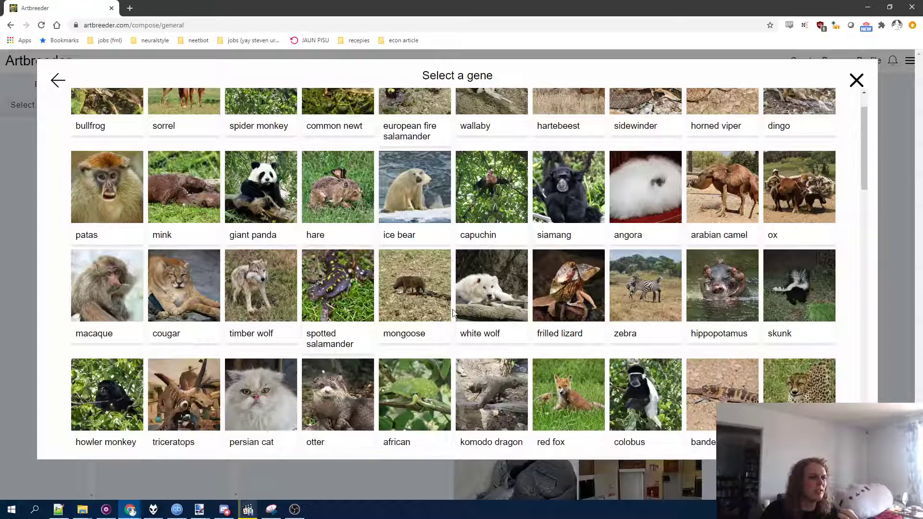
scroll(452, 310, down, 2)
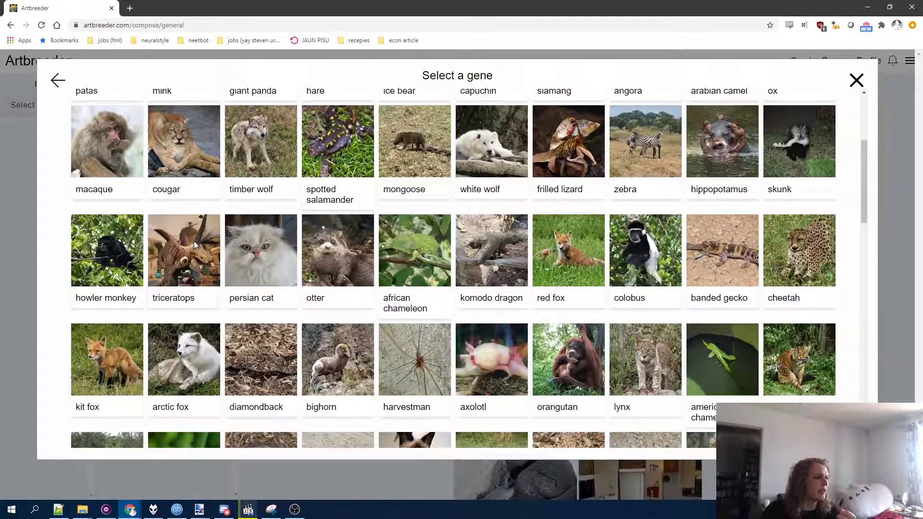
click(195, 245)
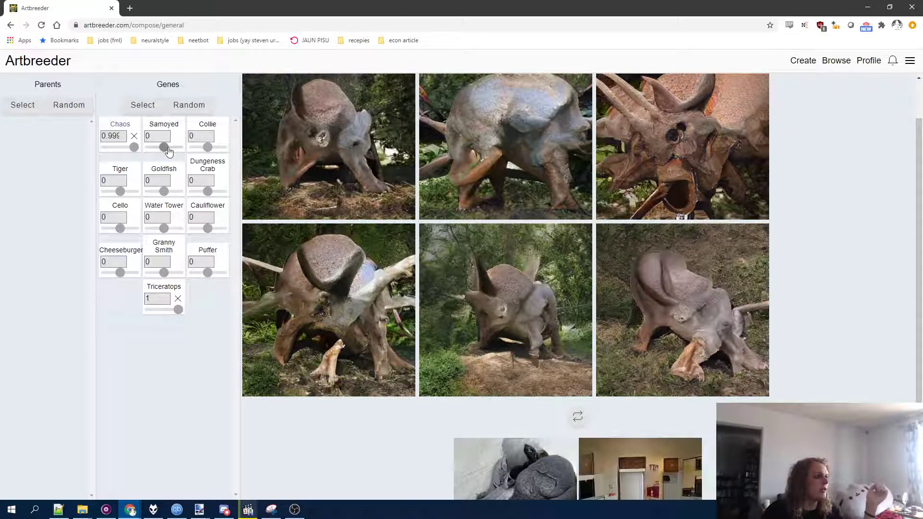
Step: Set Collie to 1, try Chaos 0.05 then restore 0.999, and set Triceratops to 0.880
drag(208, 147, 241, 155)
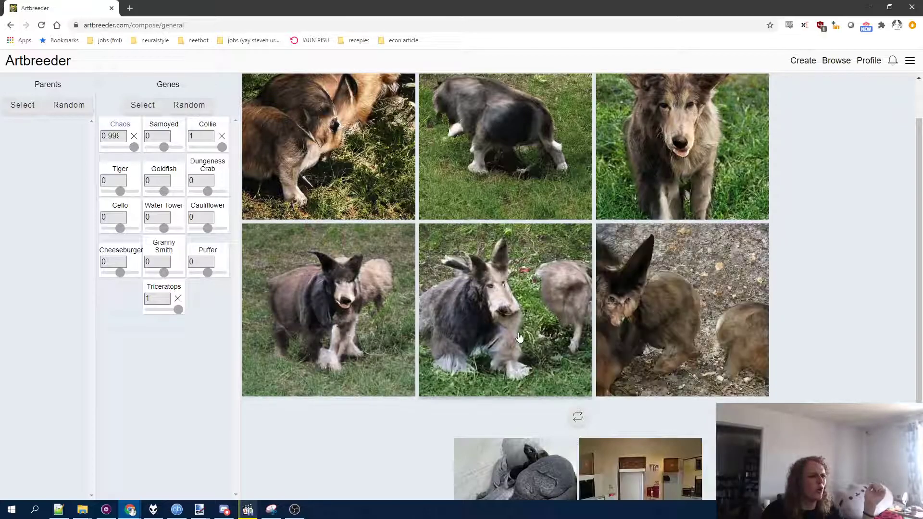
scroll(609, 333, down, 1)
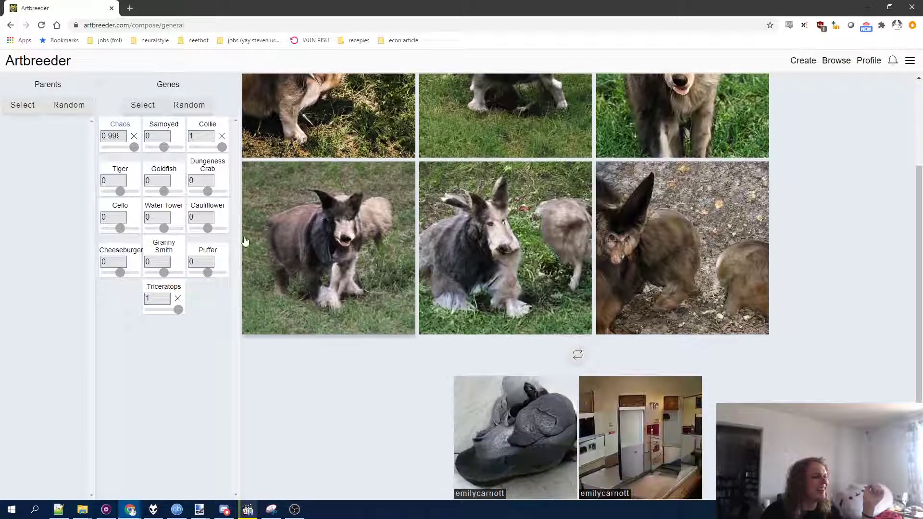
drag(133, 147, 45, 150)
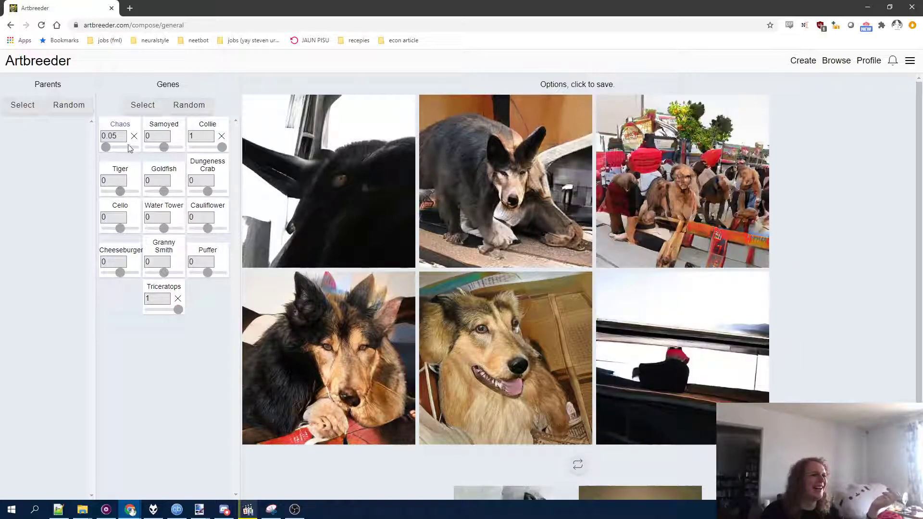
drag(106, 147, 135, 147)
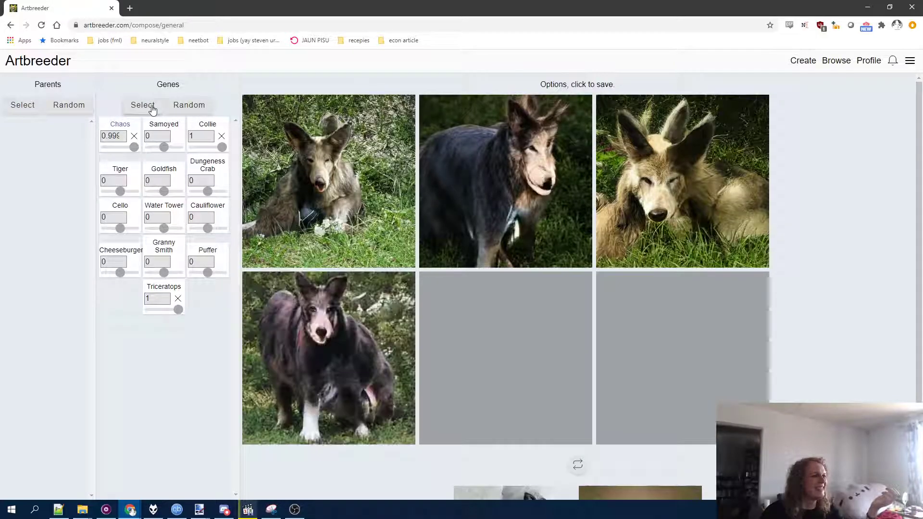
drag(179, 310, 171, 312)
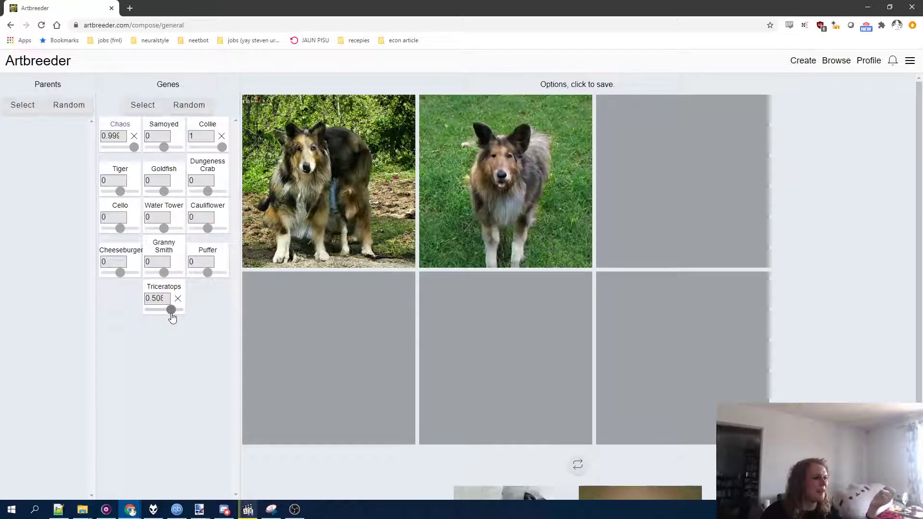
drag(171, 316, 177, 318)
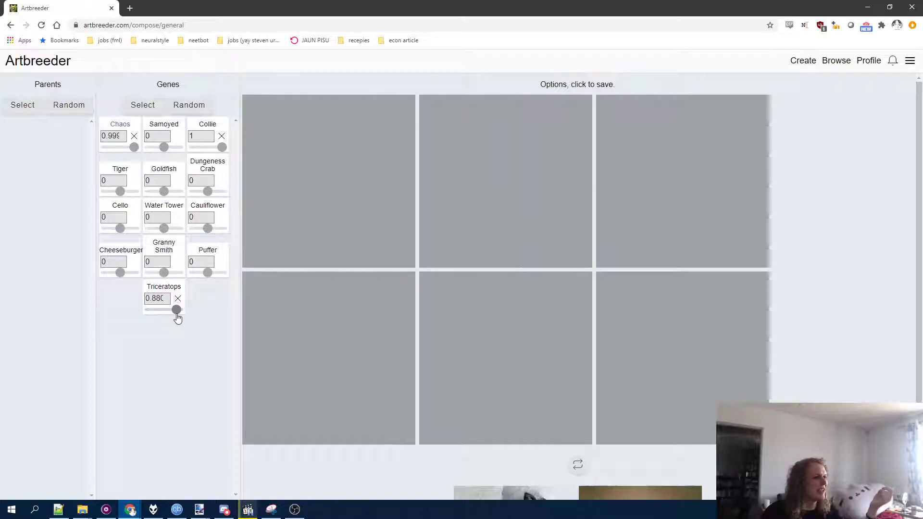
Step: Add the Chimpanzee gene from the animals category
click(147, 105)
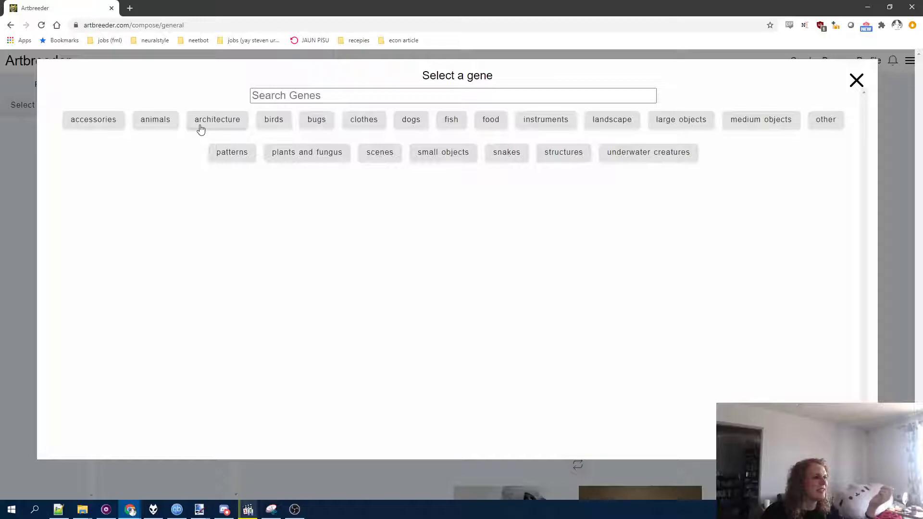
click(172, 126)
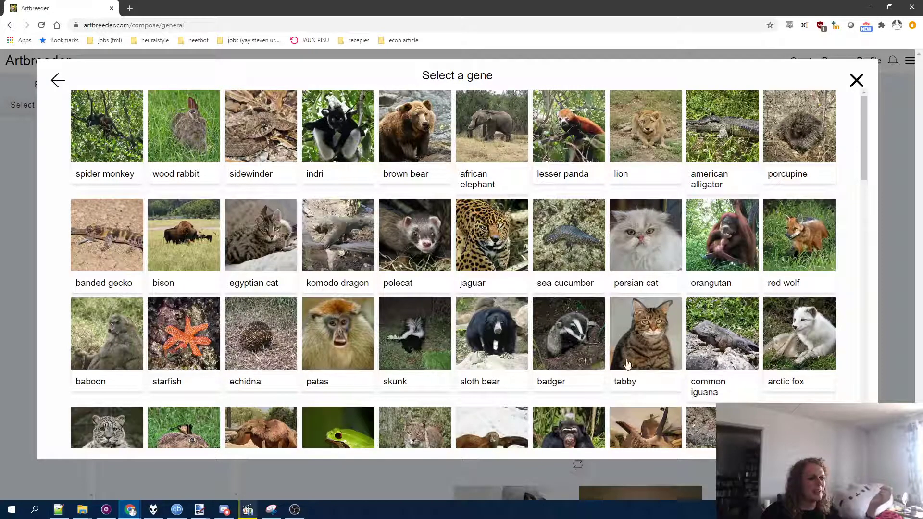
scroll(592, 369, down, 5)
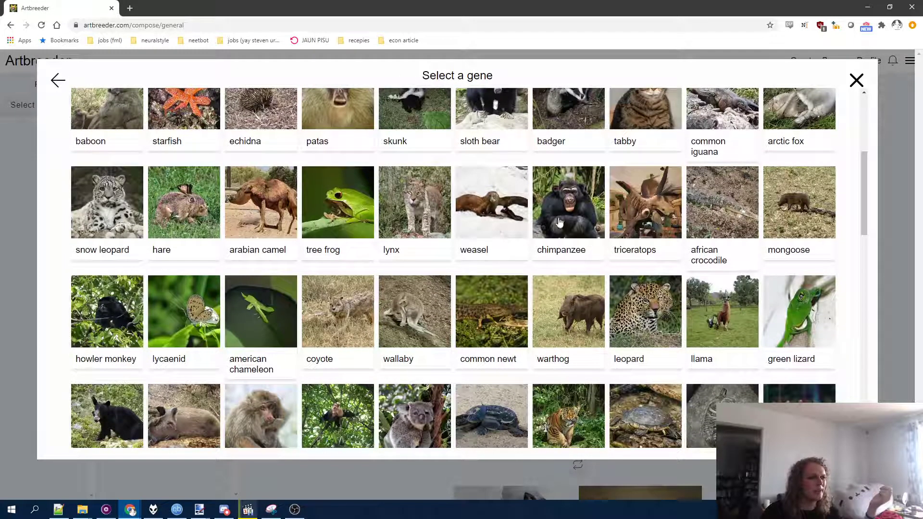
click(559, 223)
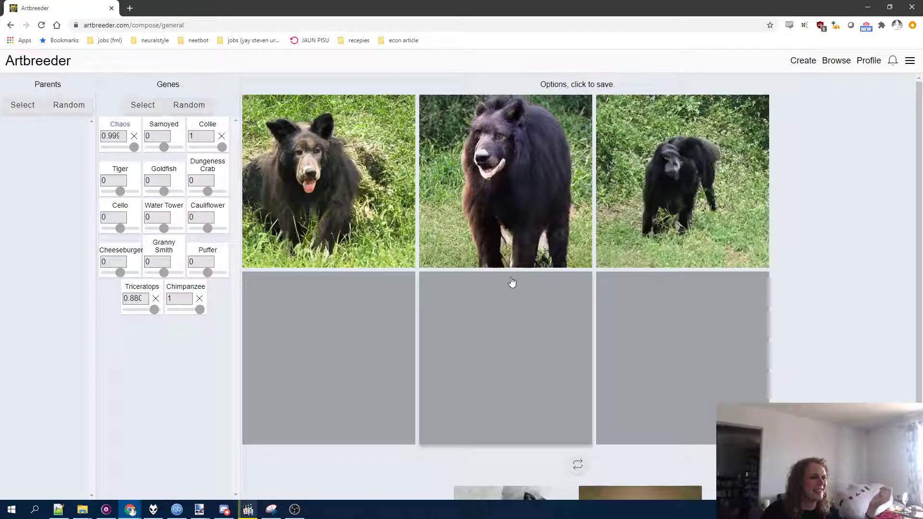
Step: Zero Triceratops, regenerate options, and raise Tiger stepwise from 0.408 up to 1
drag(154, 310, 141, 309)
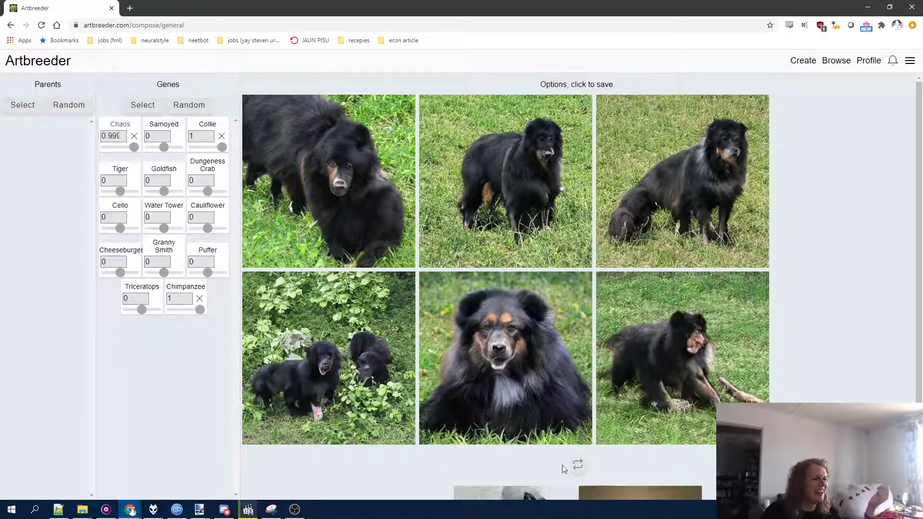
click(577, 465)
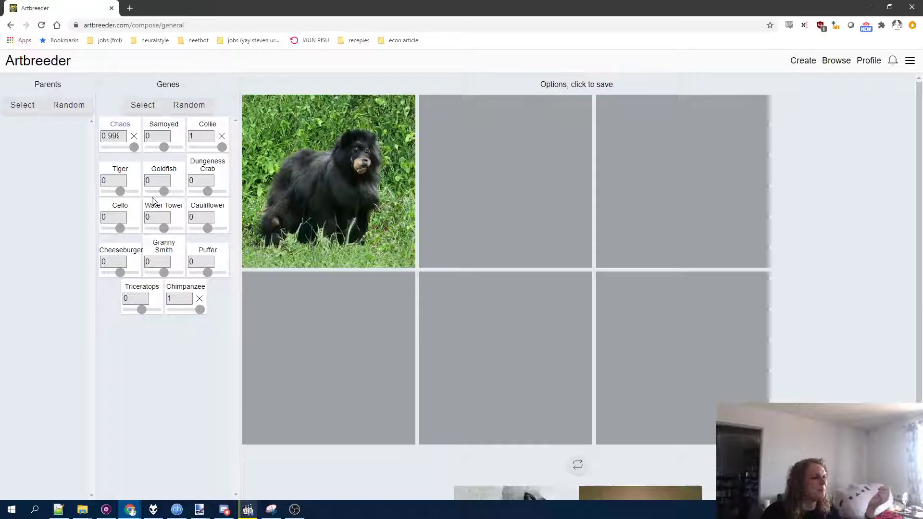
drag(123, 195, 126, 193)
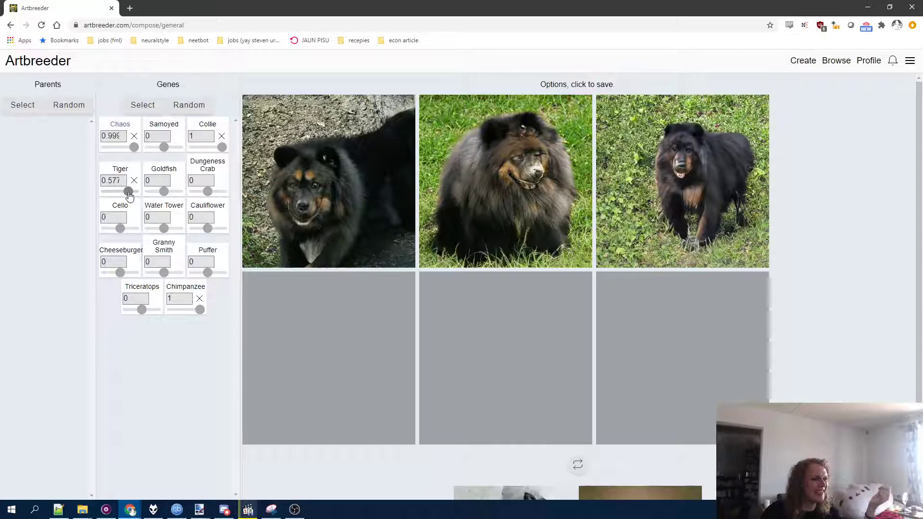
drag(129, 194, 130, 197)
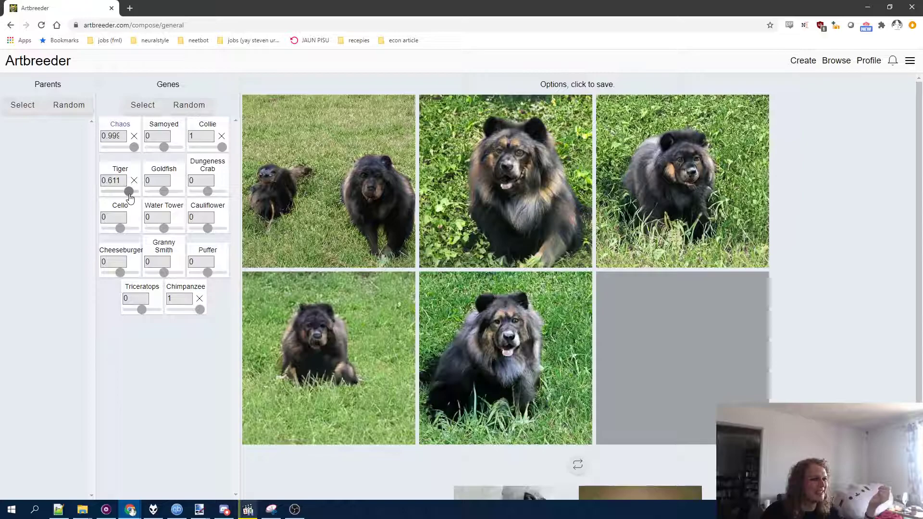
drag(130, 197, 133, 198)
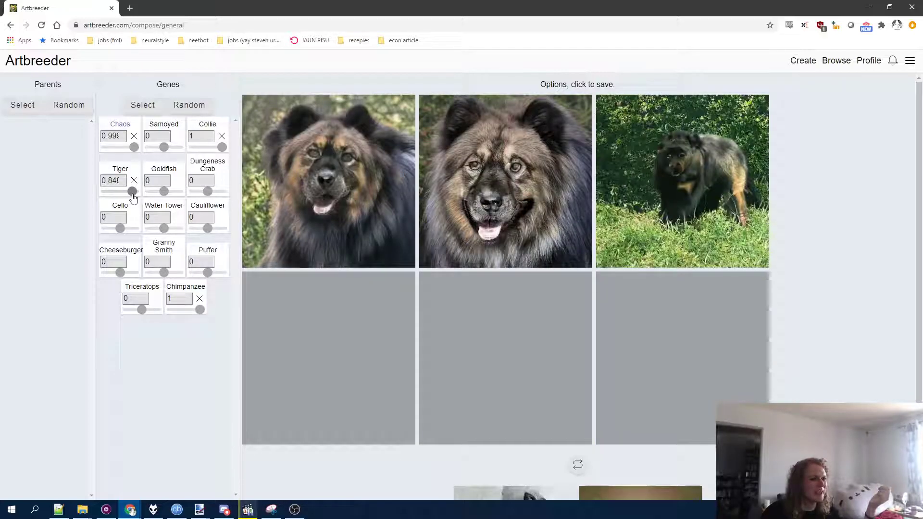
drag(133, 197, 134, 198)
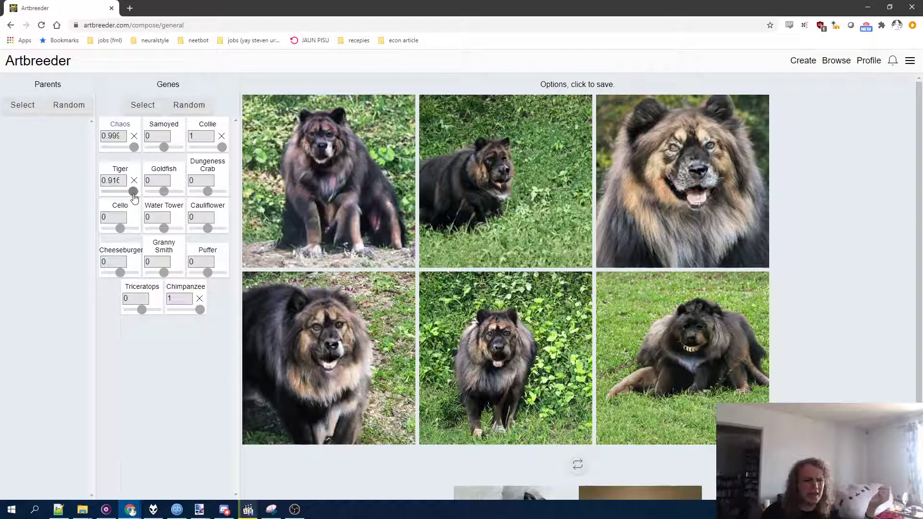
drag(135, 197, 137, 198)
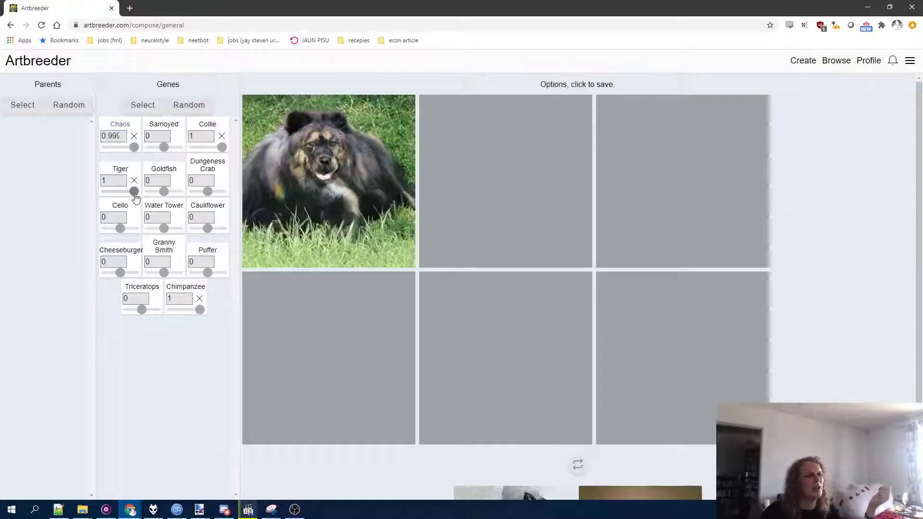
Step: In a new tab, search 'tyger tyger' and open the 'The Tyger - Wikipedia' result
click(130, 7)
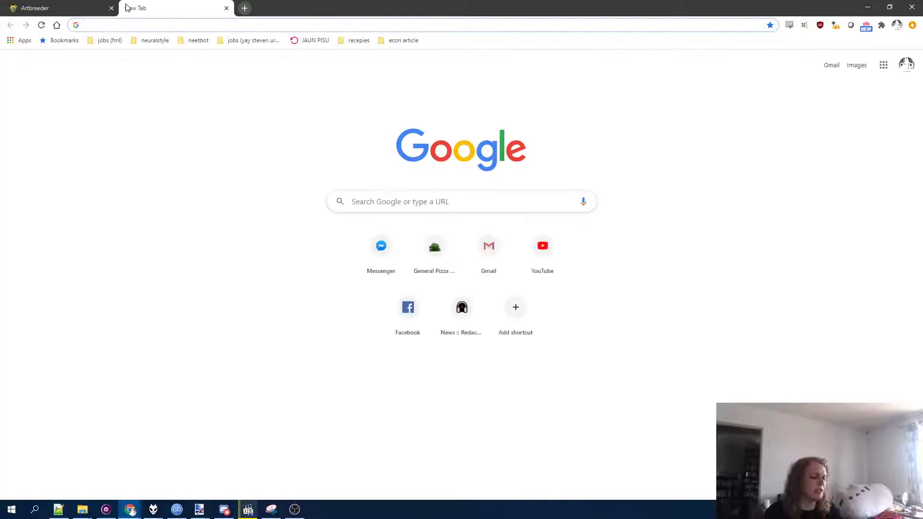
text(tyger tyger)
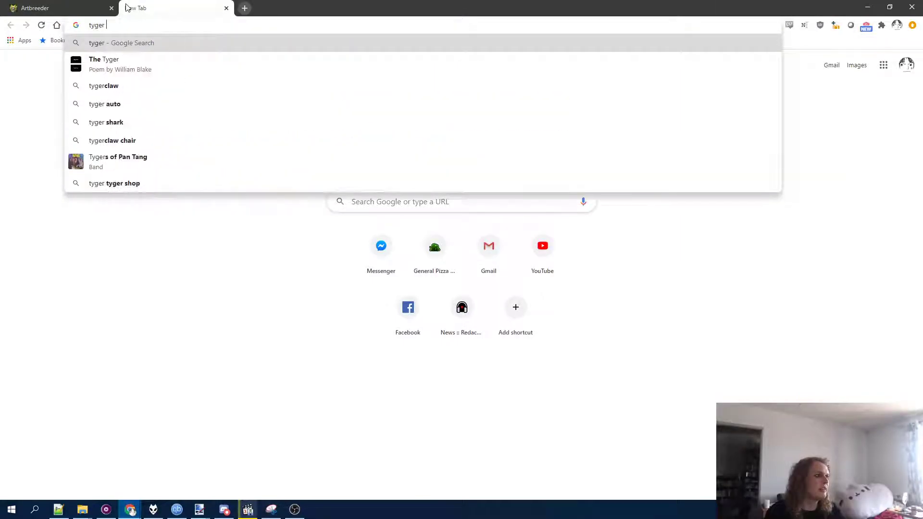
key(Return)
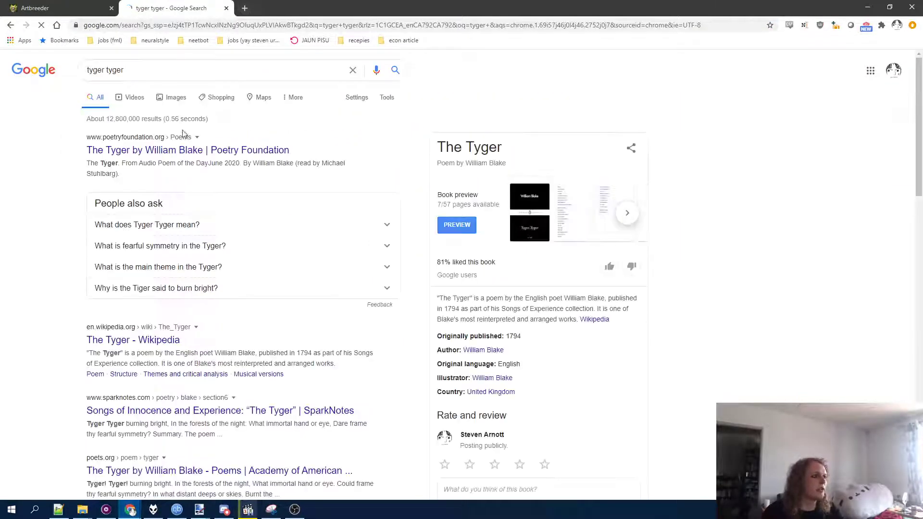
click(153, 340)
scroll(432, 258, down, 3)
drag(116, 281, 152, 281)
Step: Highlight the 'burning', 'What immortal hand or eye' and 'fearful symmetry' lines of The Tyger
shift+click(177, 281)
double_click(169, 282)
click(141, 303)
drag(110, 306, 223, 303)
click(223, 303)
drag(117, 314, 203, 316)
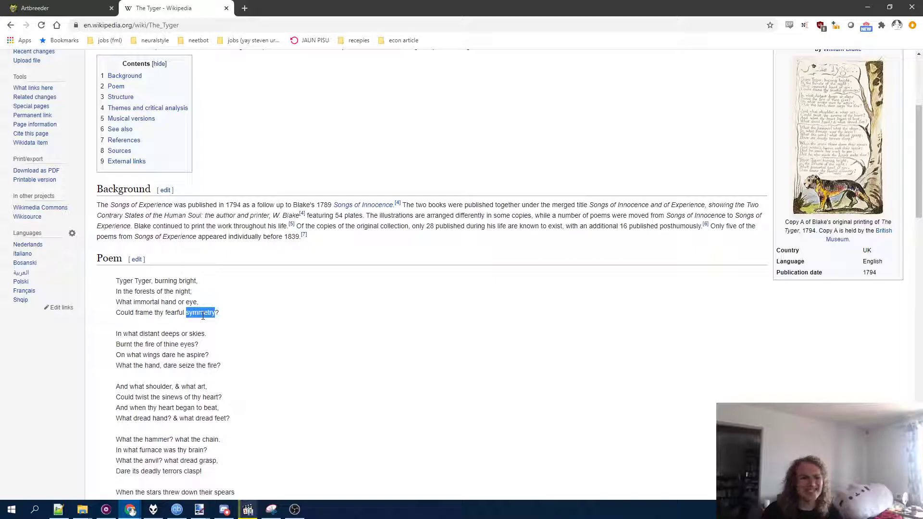
double_click(203, 316)
triple_click(203, 316)
click(203, 317)
Step: Visit the William Blake article, then close the Wikipedia tab
scroll(340, 360, down, 4)
scroll(340, 360, up, 8)
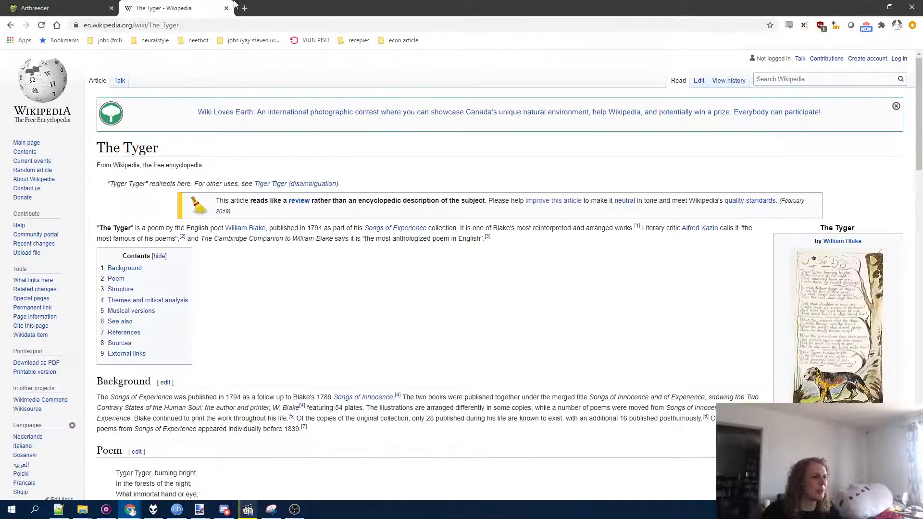
click(248, 232)
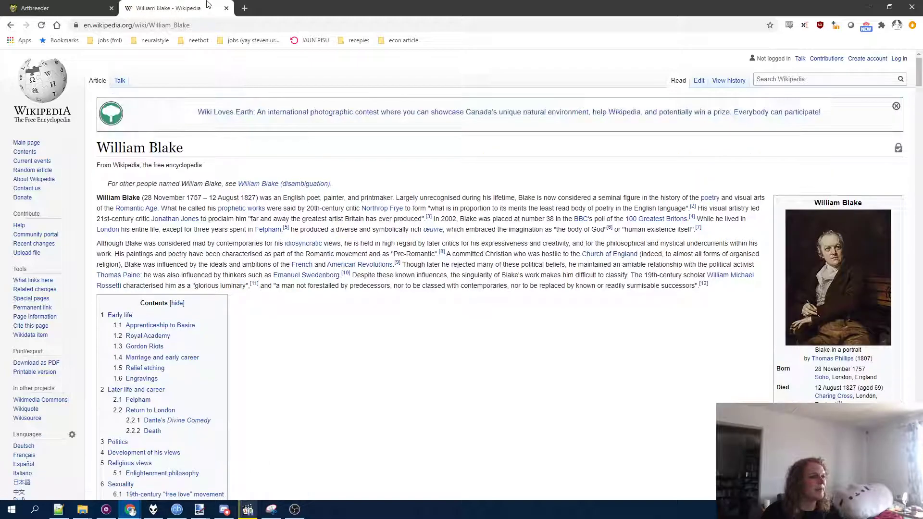
middle_click(205, 2)
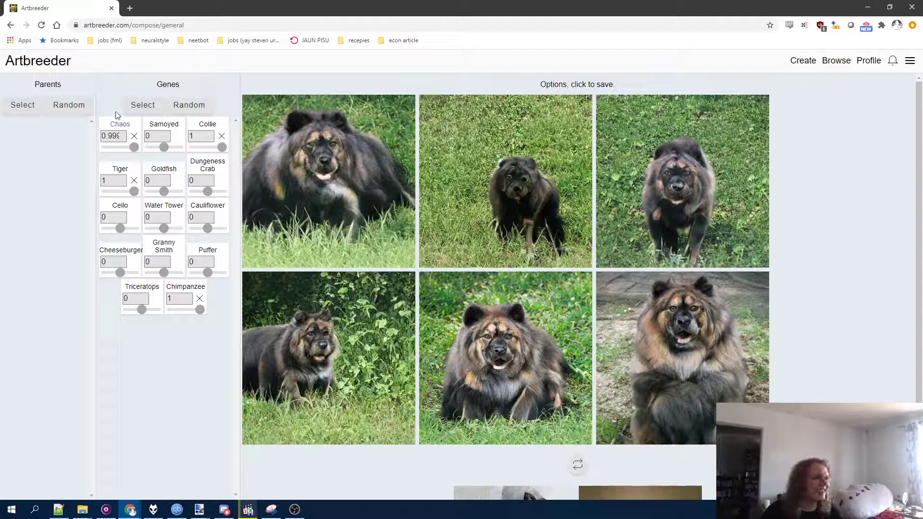
Step: Zero the Chimpanzee, Tiger and Collie genes and go to the create page
click(199, 298)
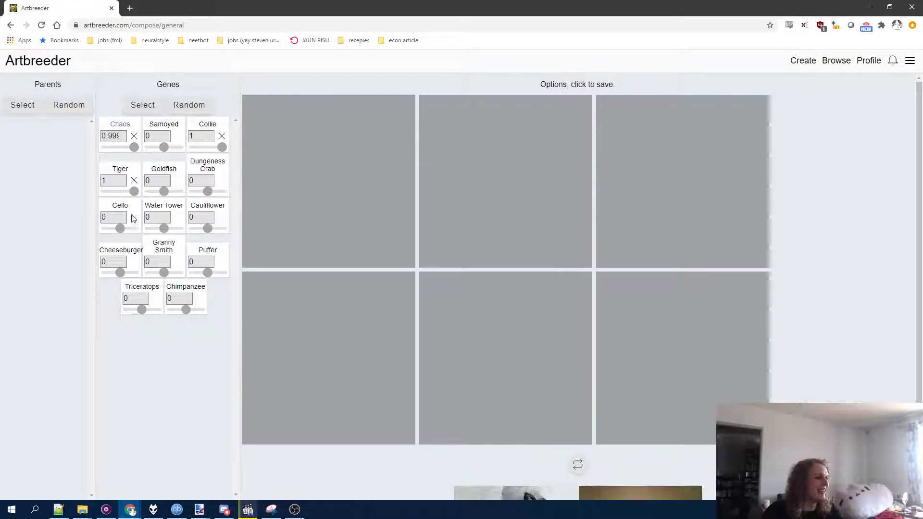
click(134, 183)
click(221, 137)
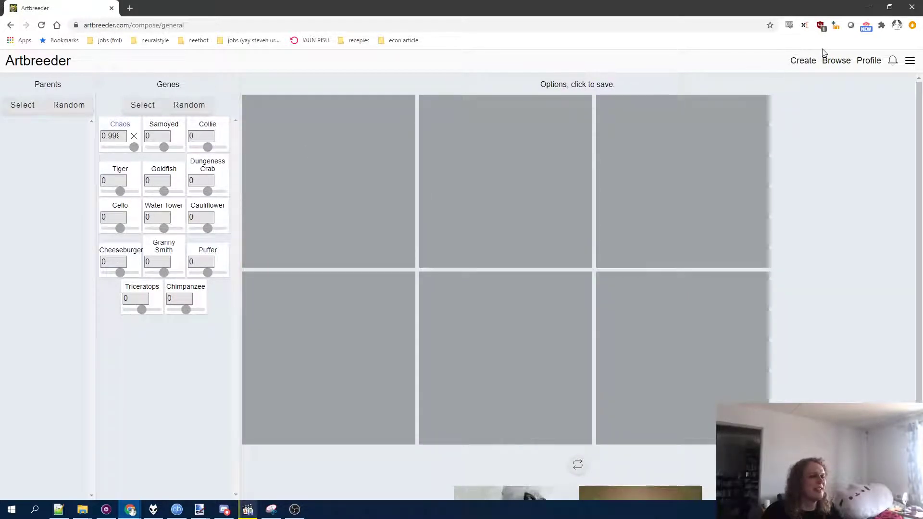
click(812, 67)
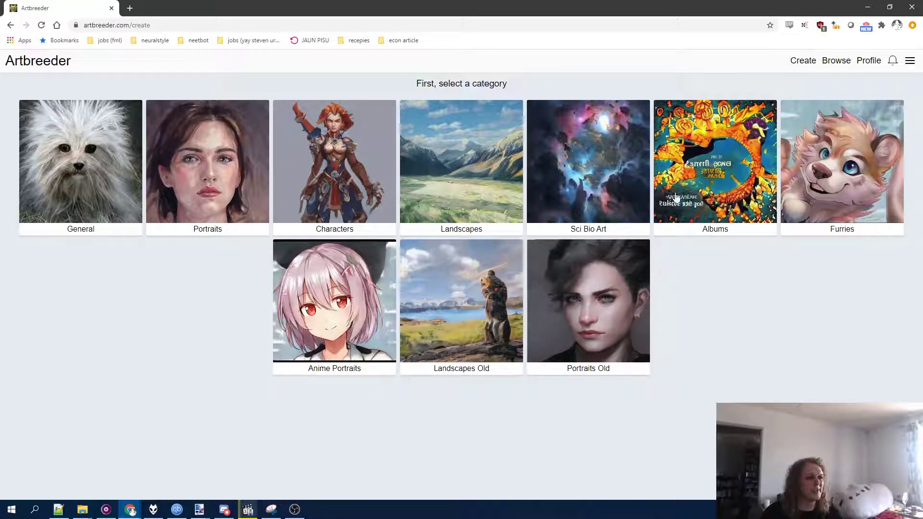
Step: Compose Albums covers with Green 3.66, Red 3.26, Blue 2.23 and Blur 1 at -3.24
click(710, 198)
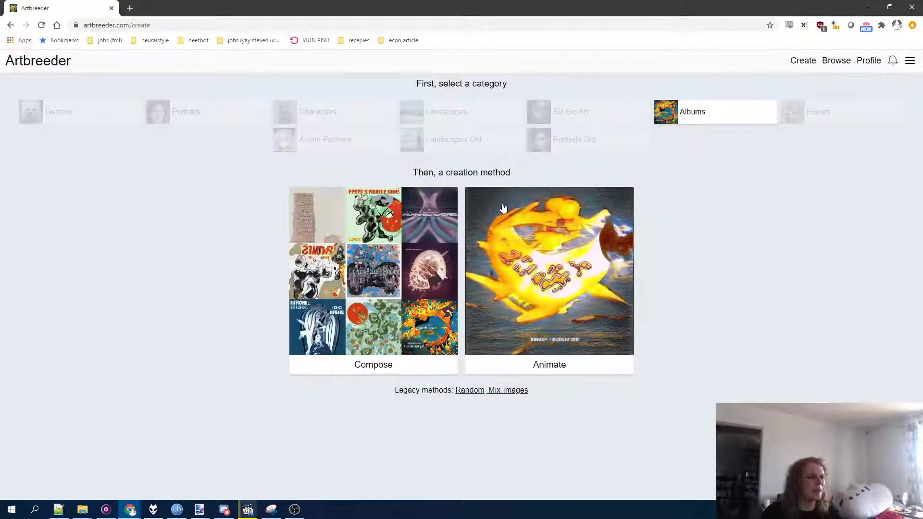
click(375, 284)
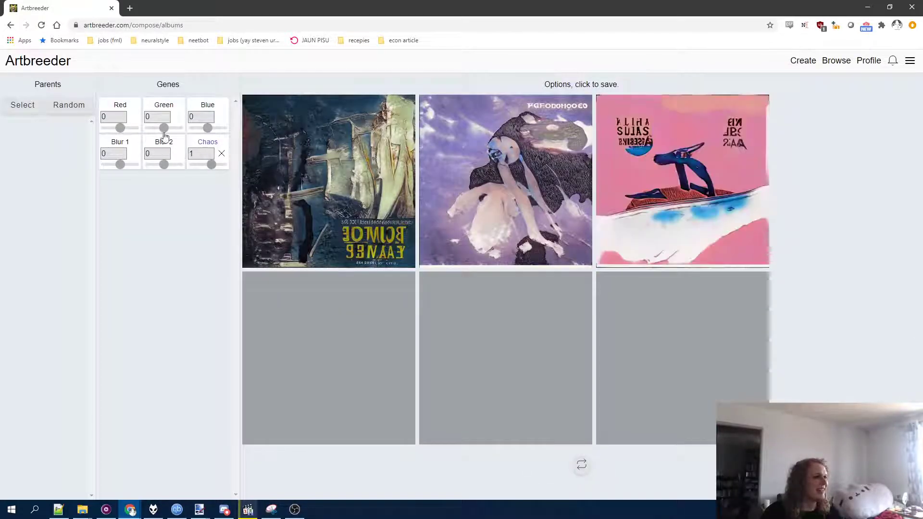
drag(164, 128, 172, 128)
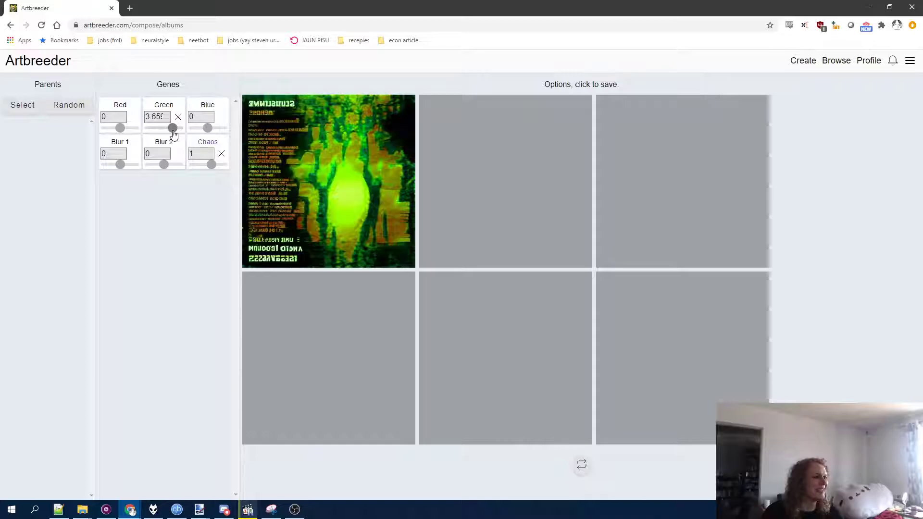
drag(121, 164, 113, 169)
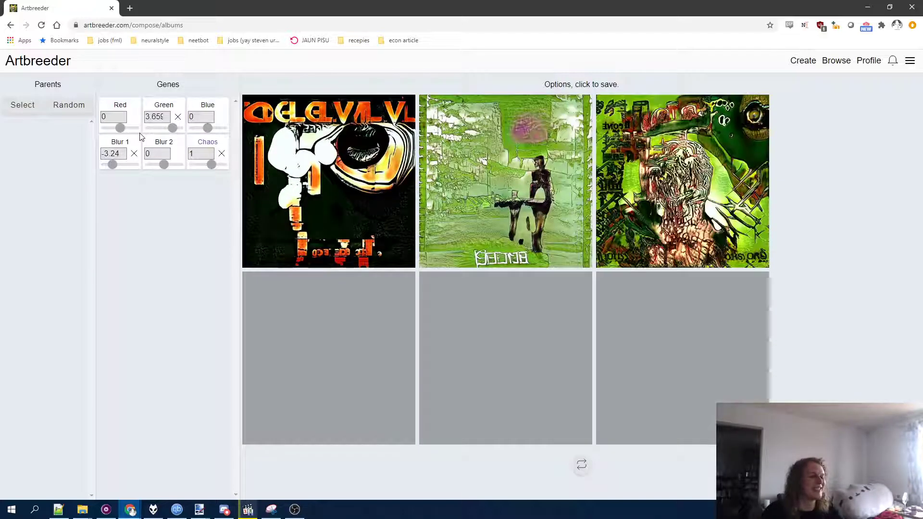
drag(121, 128, 129, 131)
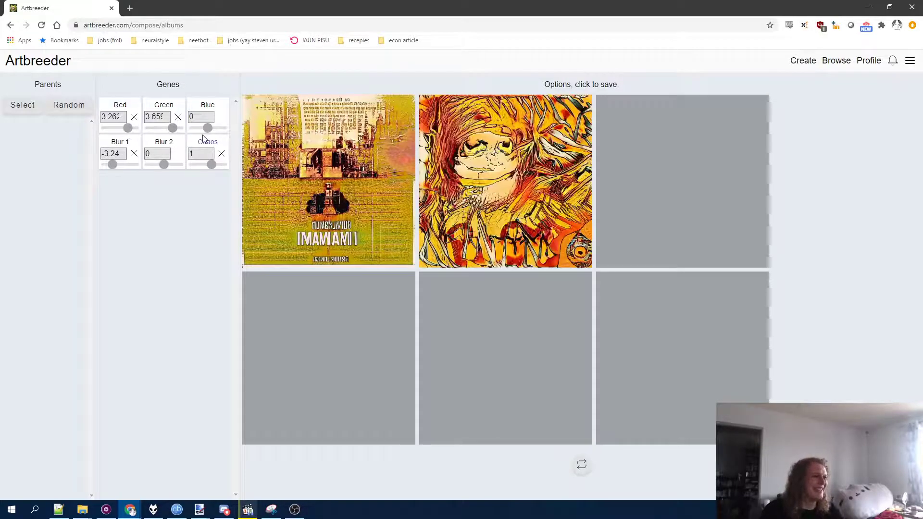
drag(207, 128, 214, 129)
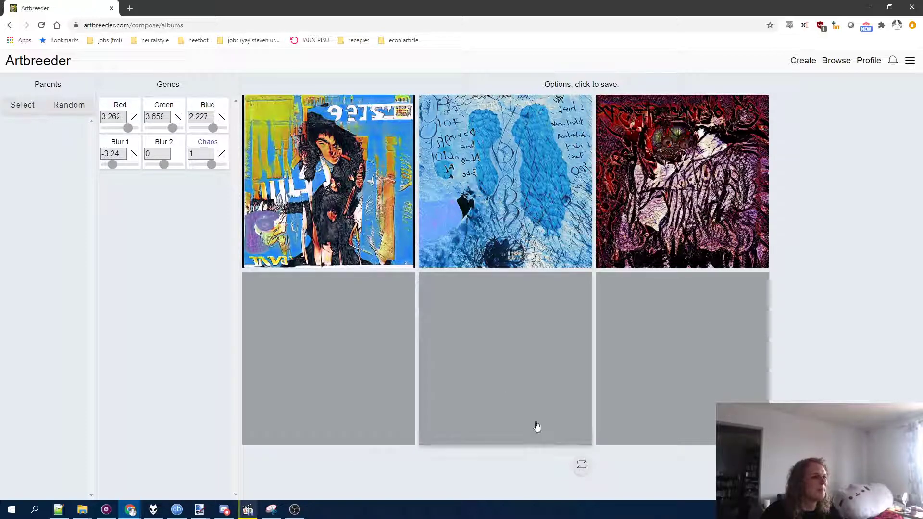
click(804, 60)
Step: Browse the Trending grid, scrolling down through it and back to the top
click(841, 63)
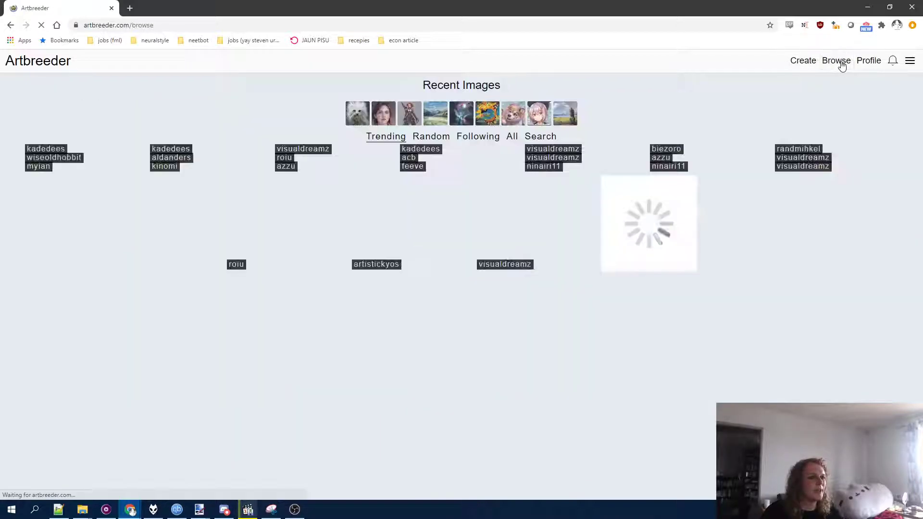
scroll(855, 354, down, 3)
scroll(395, 290, down, 11)
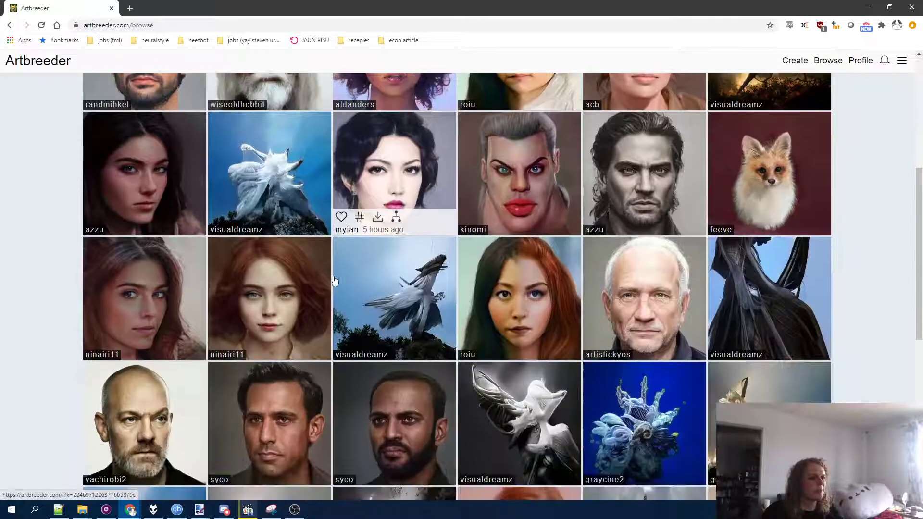
scroll(466, 323, down, 6)
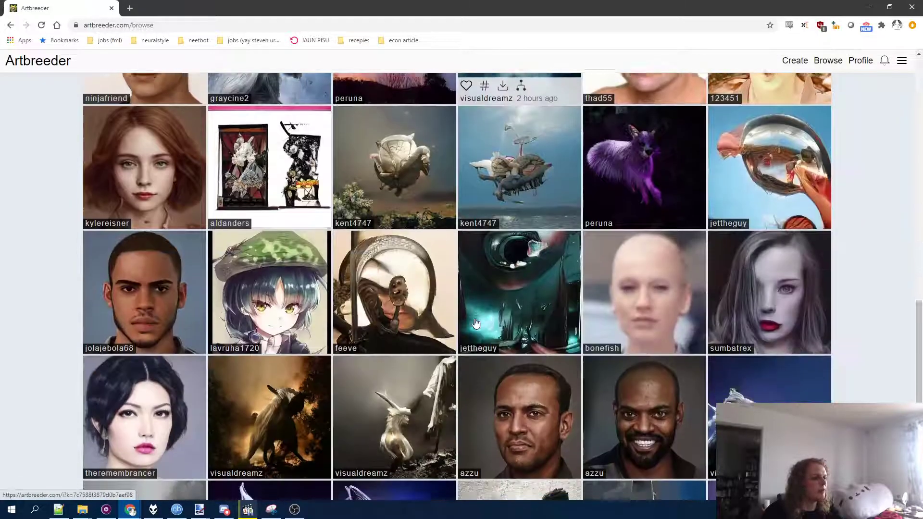
scroll(457, 240, up, 20)
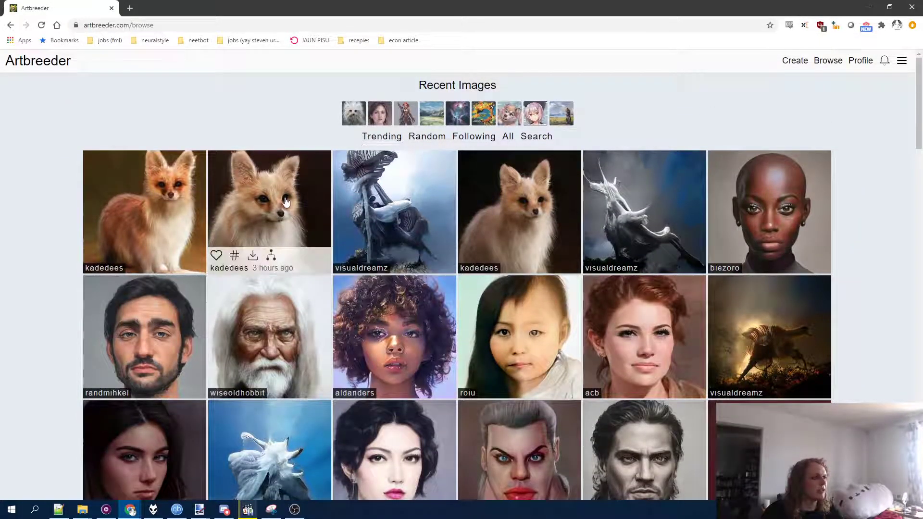
Step: Open the fluffy fox's genes and try changes to Tiger Cat, Maze and Racer
mouse_move(238, 239)
click(249, 217)
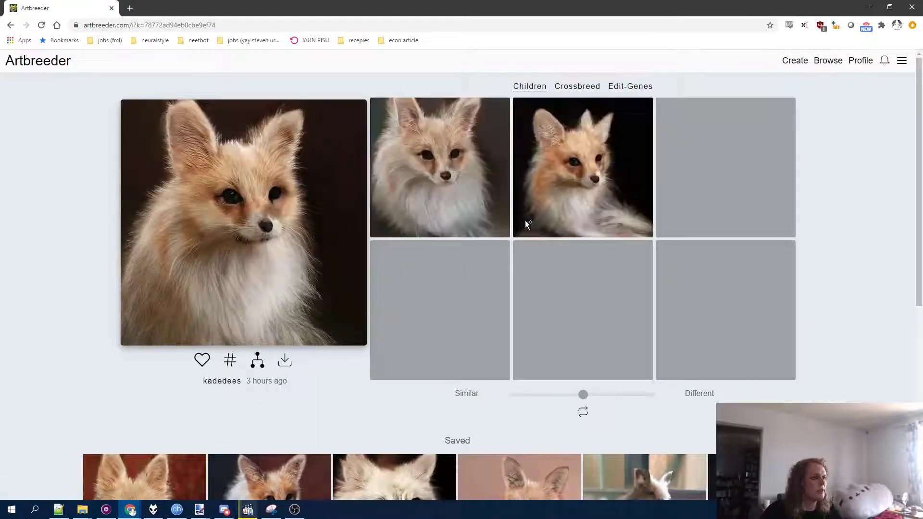
click(631, 90)
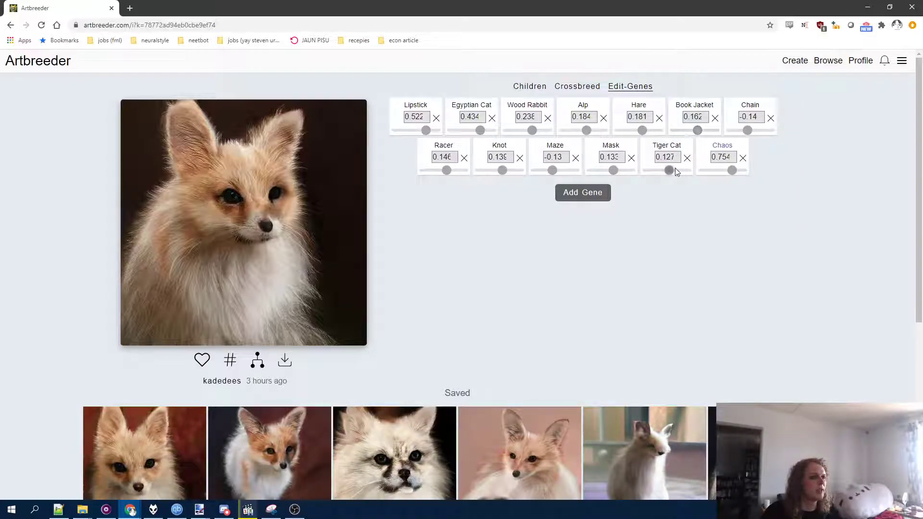
drag(670, 171, 573, 180)
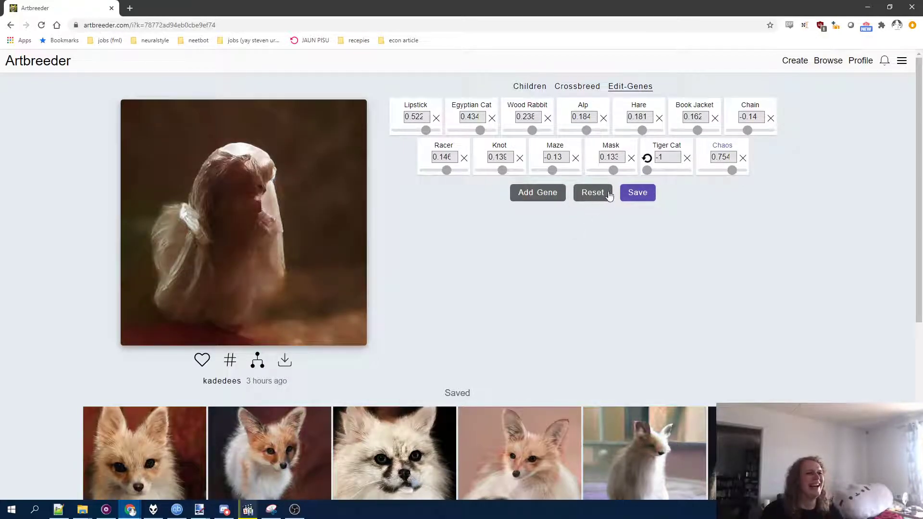
click(648, 160)
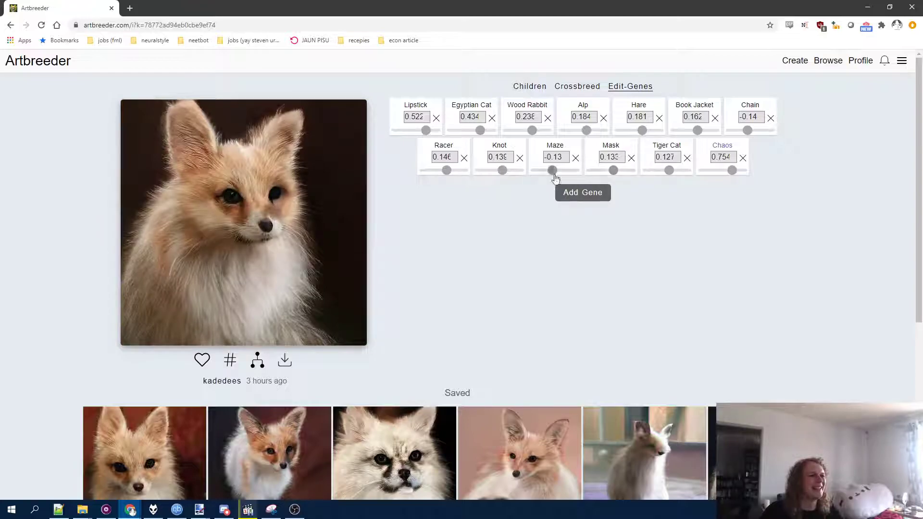
drag(553, 170, 584, 173)
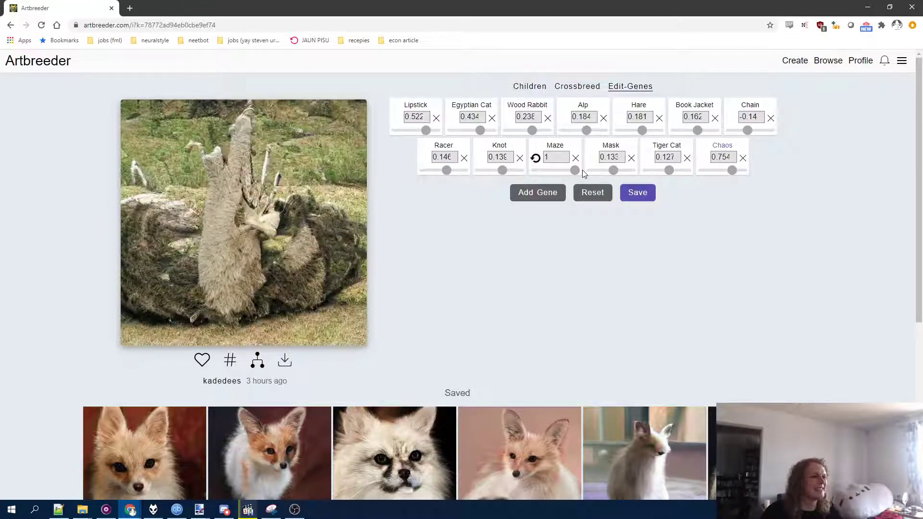
click(536, 158)
drag(553, 170, 526, 171)
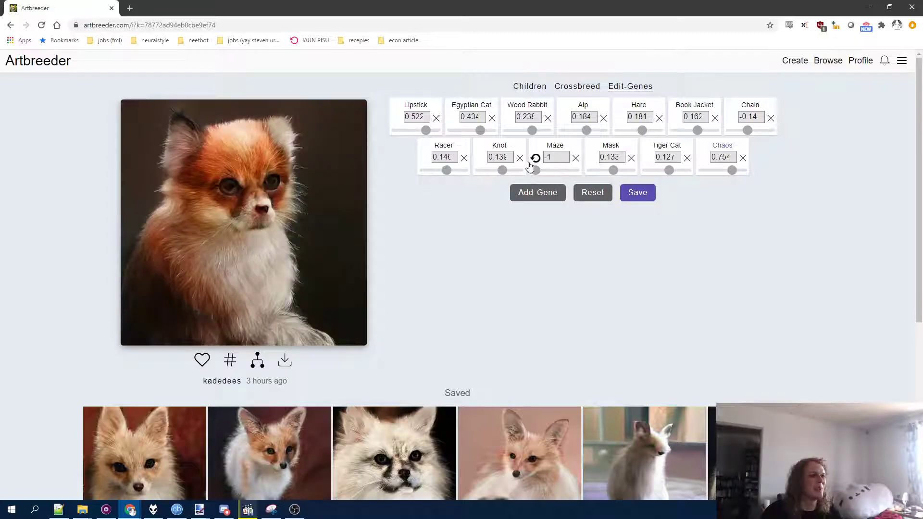
click(537, 157)
mouse_move(447, 170)
mouse_down()
mouse_move(427, 176)
mouse_move(460, 178)
mouse_up()
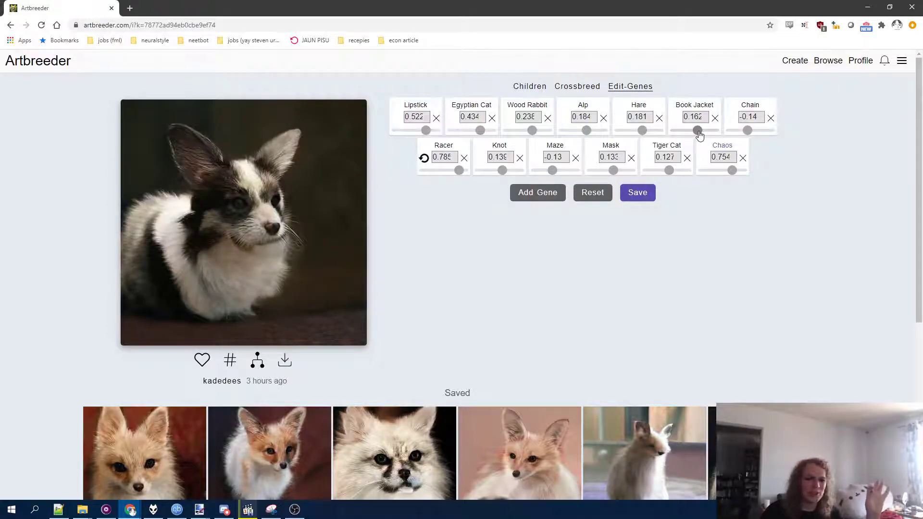
Step: Reset the fox's genes, then set Wood Rabbit to 1 and Lipstick to -1
drag(697, 131, 702, 130)
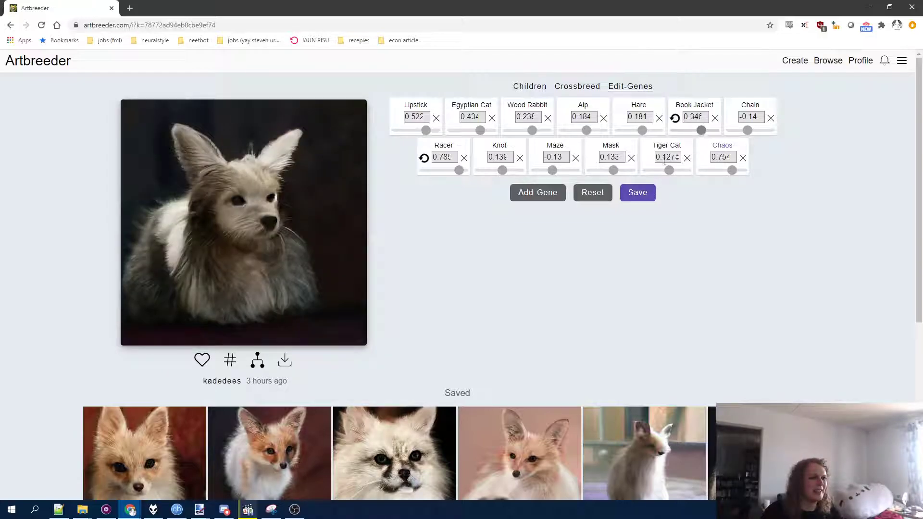
click(597, 198)
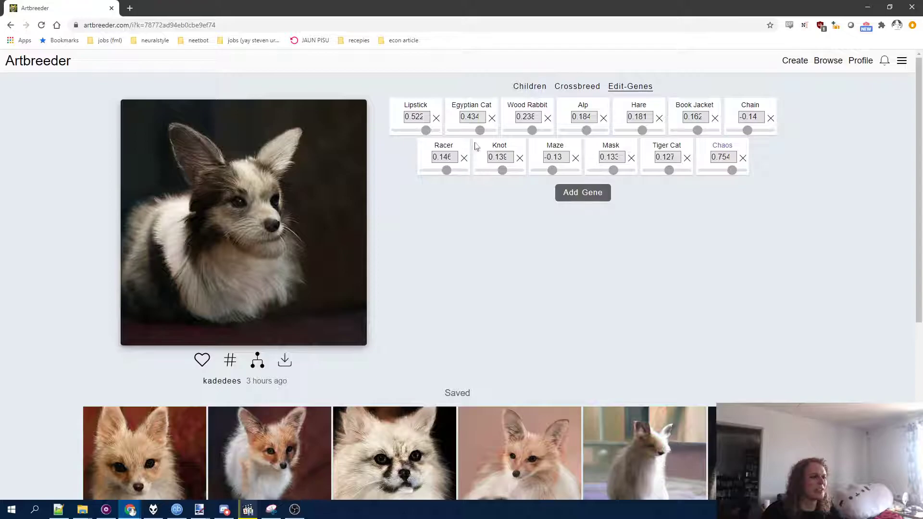
drag(532, 131, 559, 134)
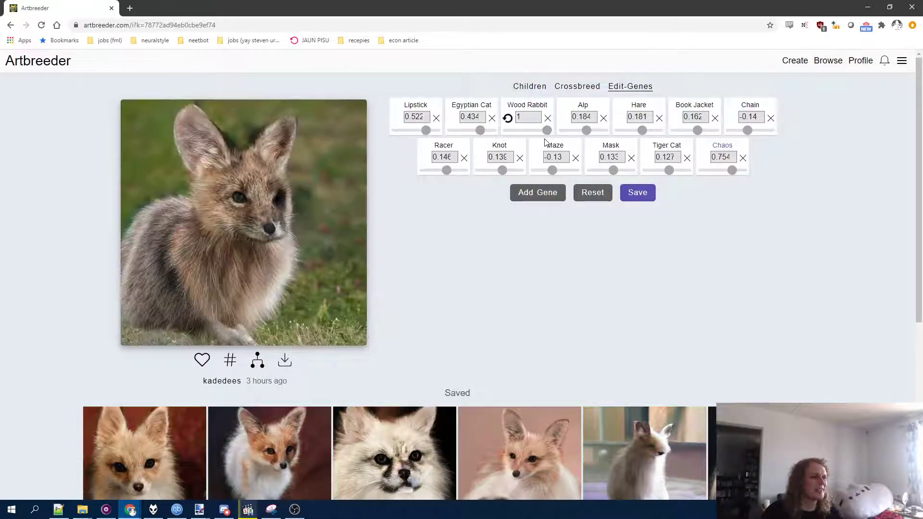
drag(426, 131, 447, 133)
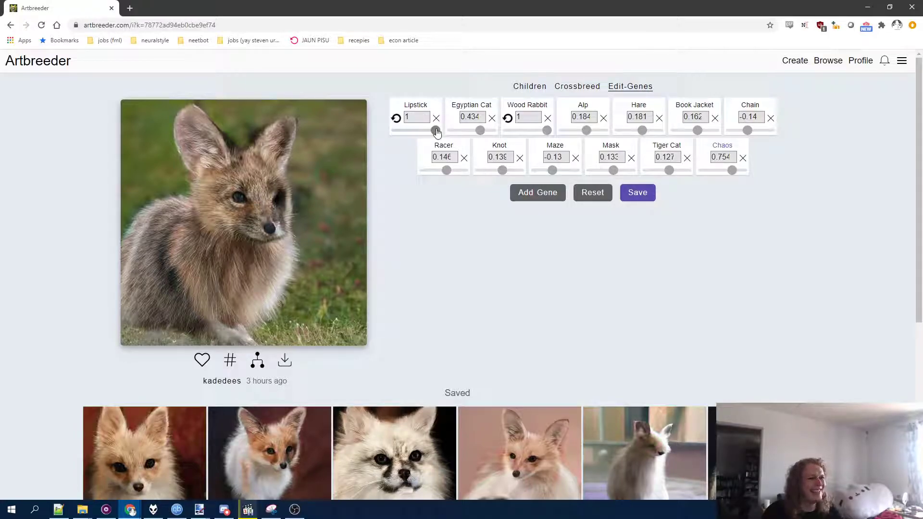
drag(436, 130, 386, 135)
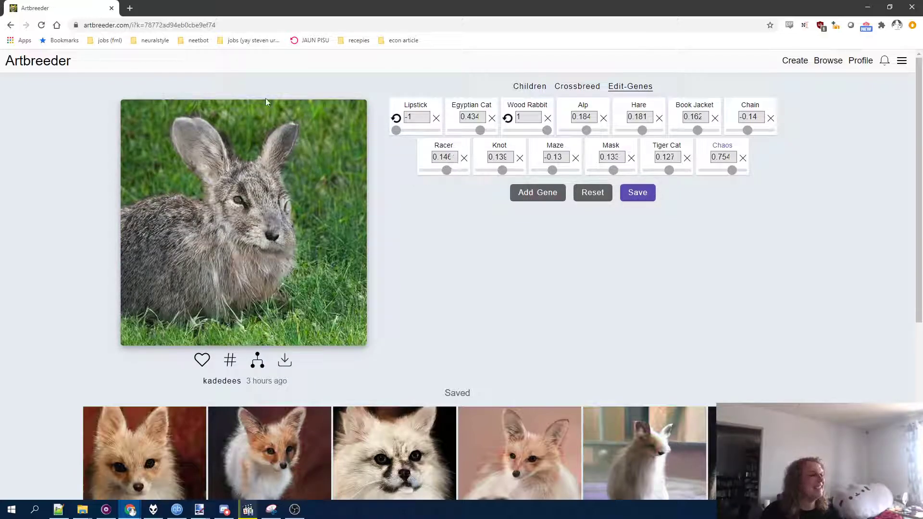
Step: Scroll down the Browse Trending grid and open the pale tapir-like creature in grass
click(833, 62)
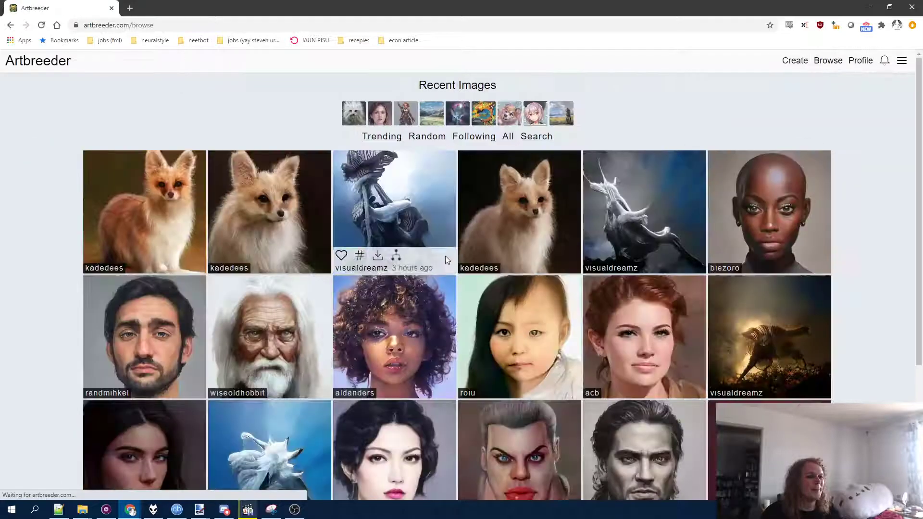
scroll(445, 260, down, 6)
scroll(444, 275, down, 13)
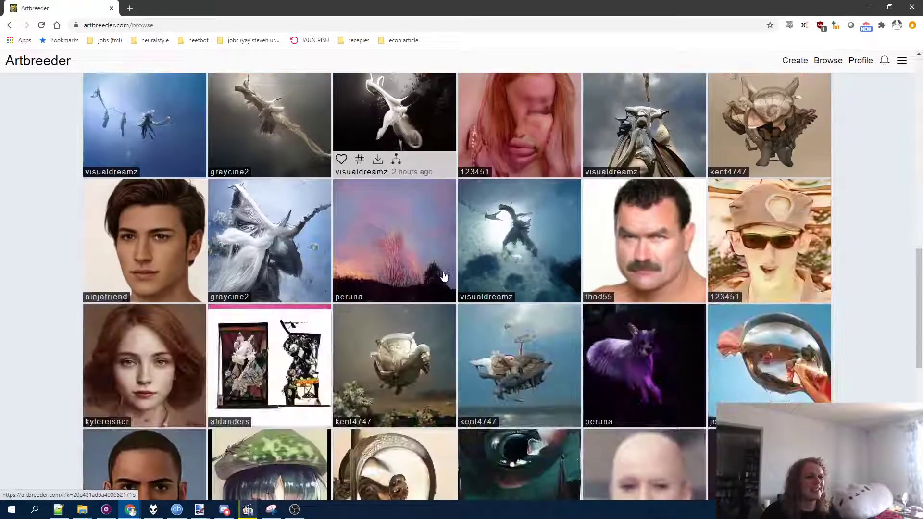
scroll(443, 276, down, 12)
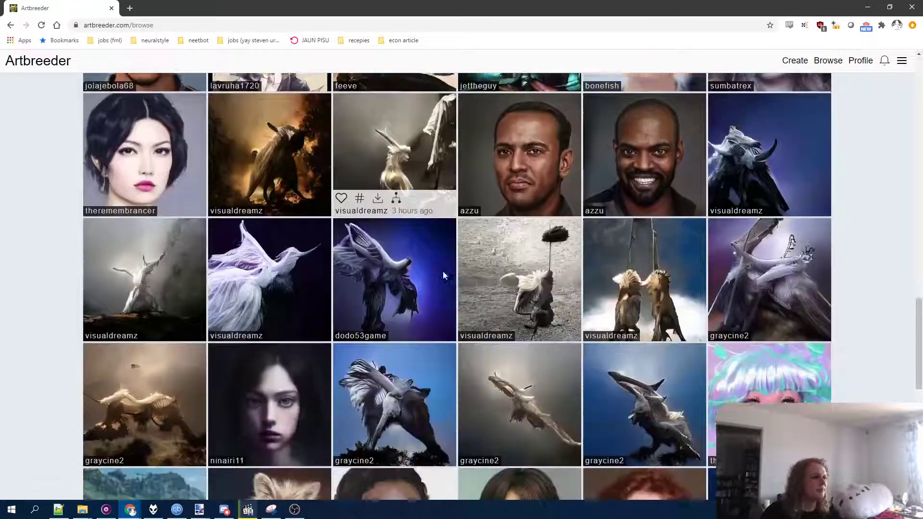
scroll(444, 276, down, 4)
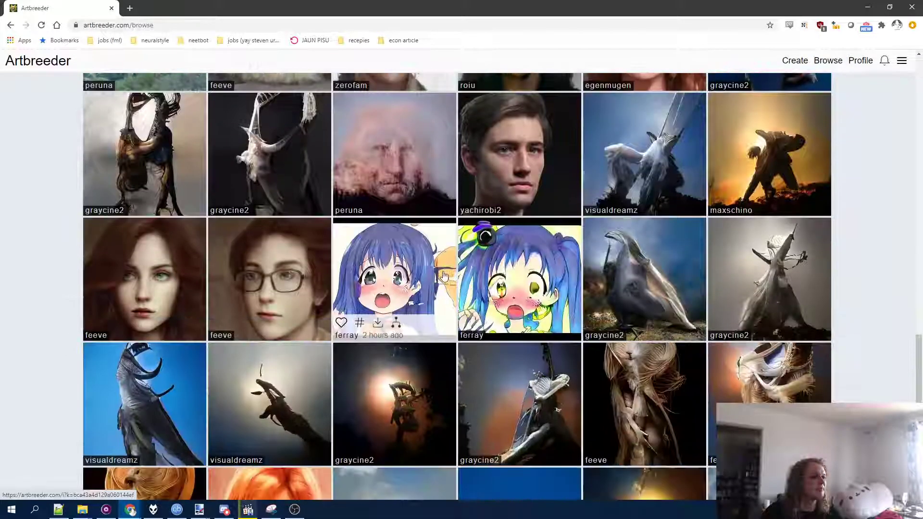
scroll(389, 290, down, 20)
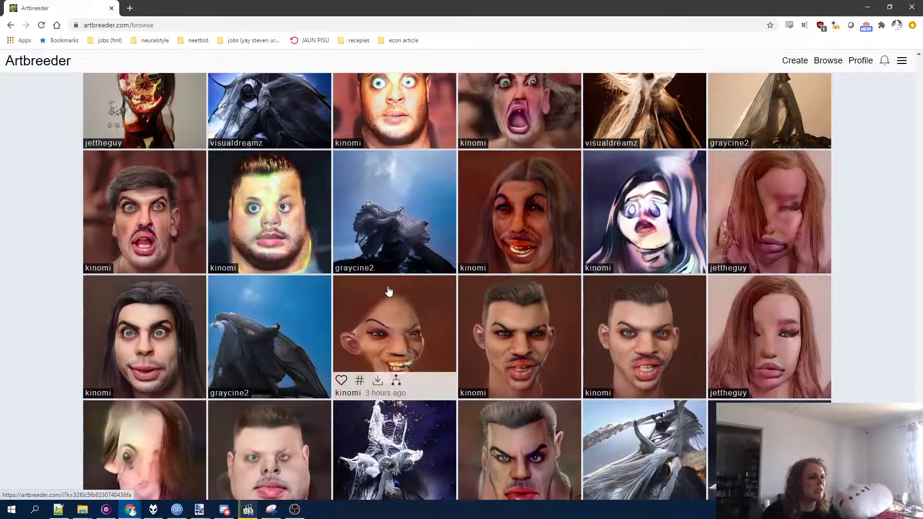
scroll(389, 290, down, 3)
scroll(637, 246, down, 6)
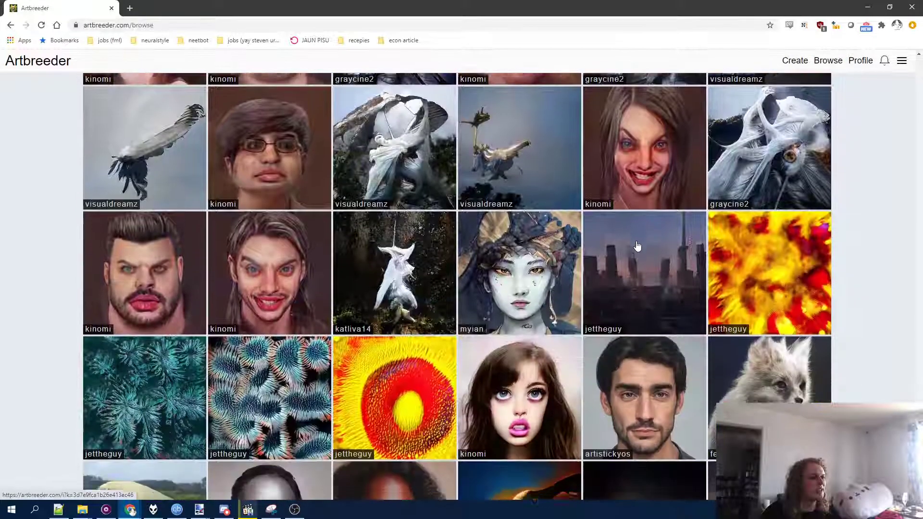
scroll(638, 246, down, 8)
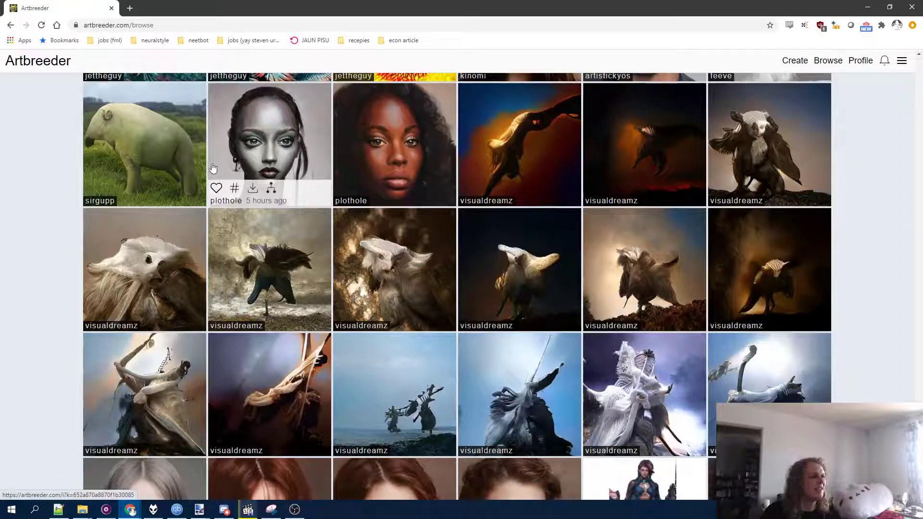
click(159, 151)
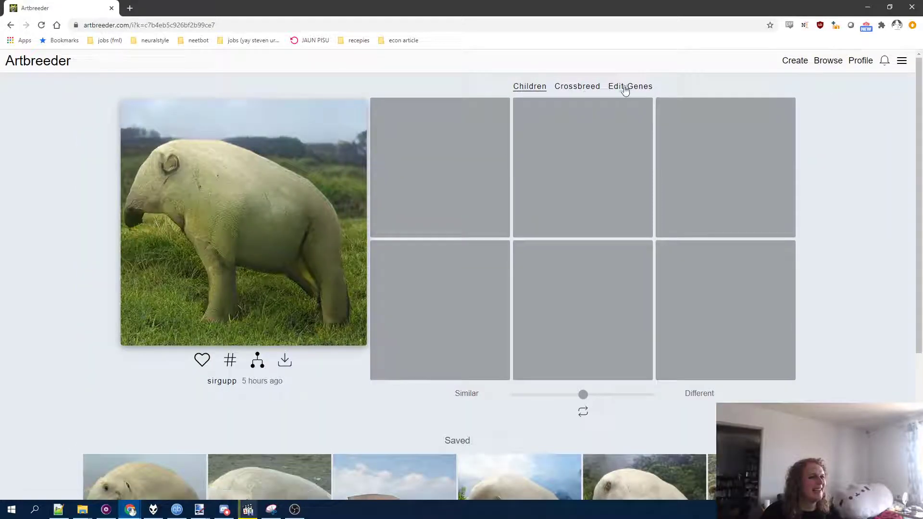
Step: Set Banjo -1, Custard Apple 1, Mushroom 0.711, Green Snake 1 and Lakeside -0.70
click(631, 89)
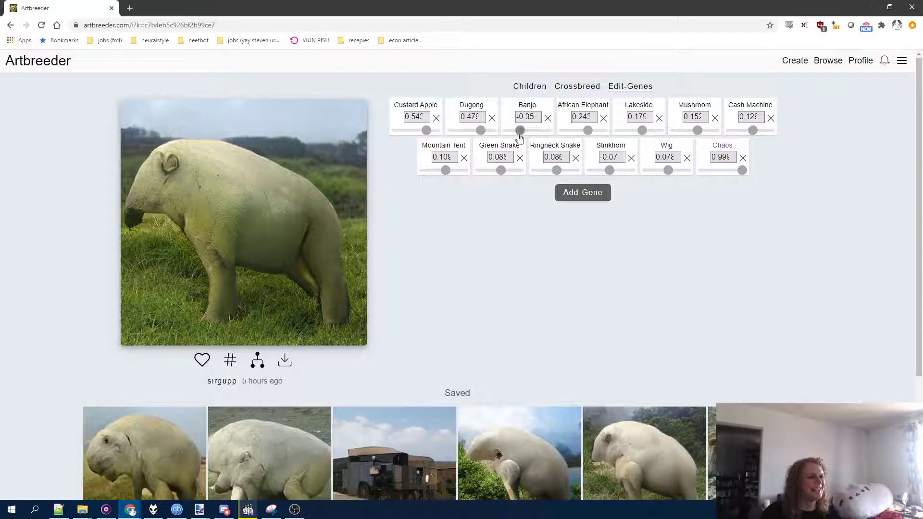
mouse_move(520, 130)
mouse_down()
mouse_move(547, 130)
mouse_move(508, 135)
mouse_up()
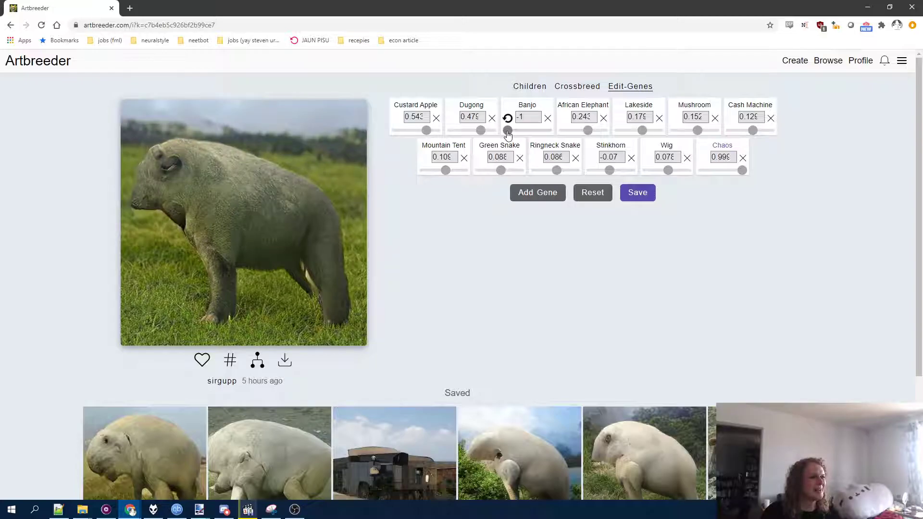
drag(426, 131, 435, 132)
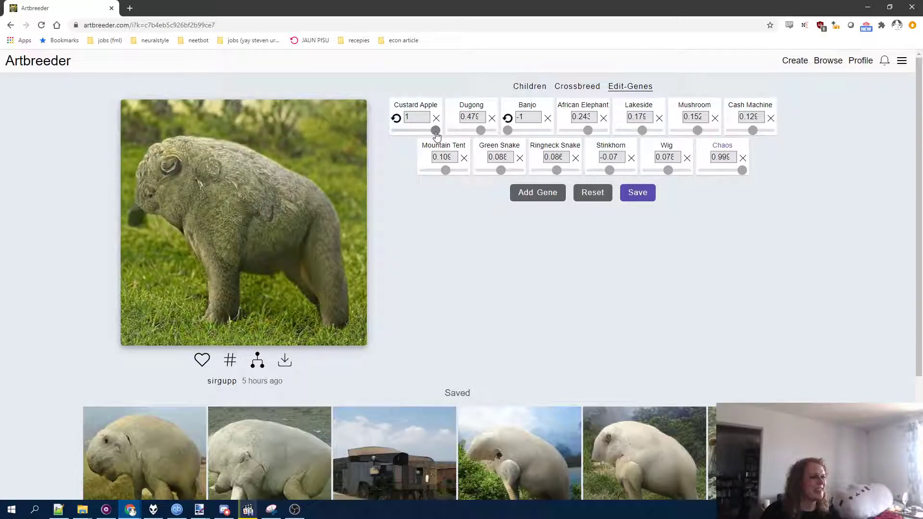
drag(698, 130, 783, 133)
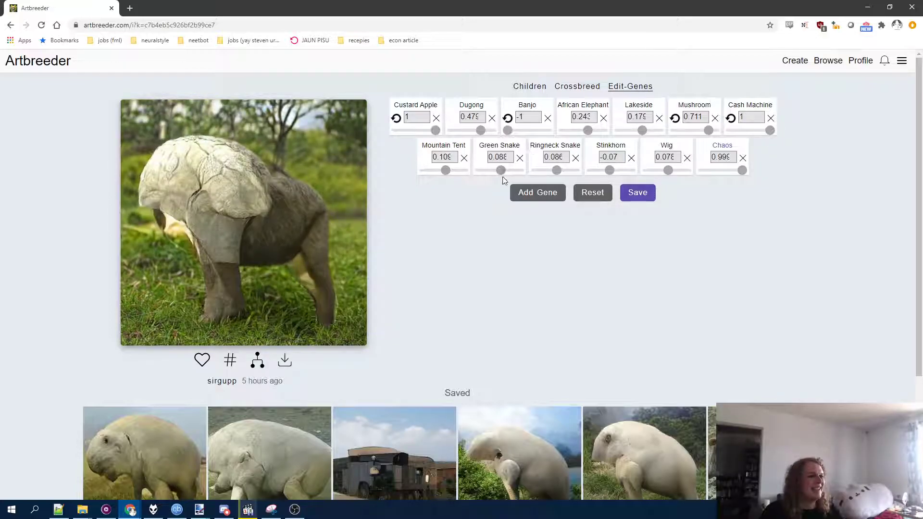
drag(501, 170, 578, 170)
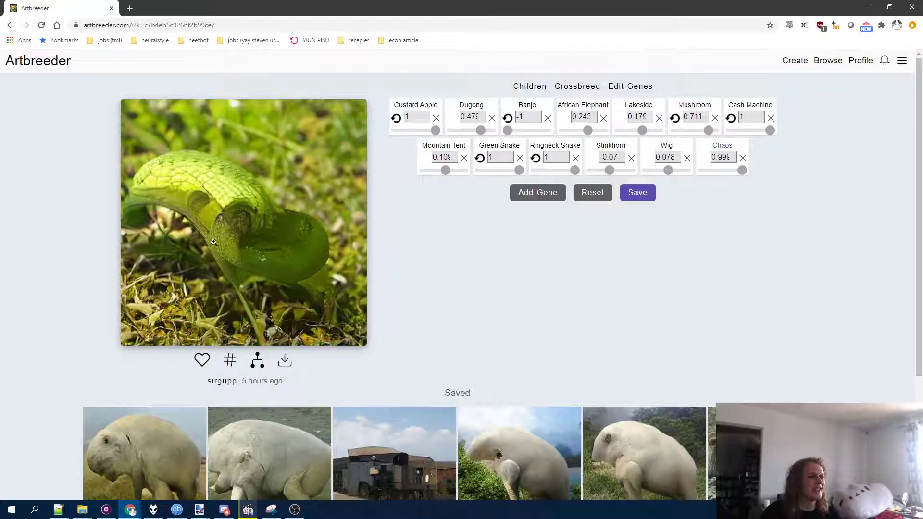
drag(642, 131, 624, 130)
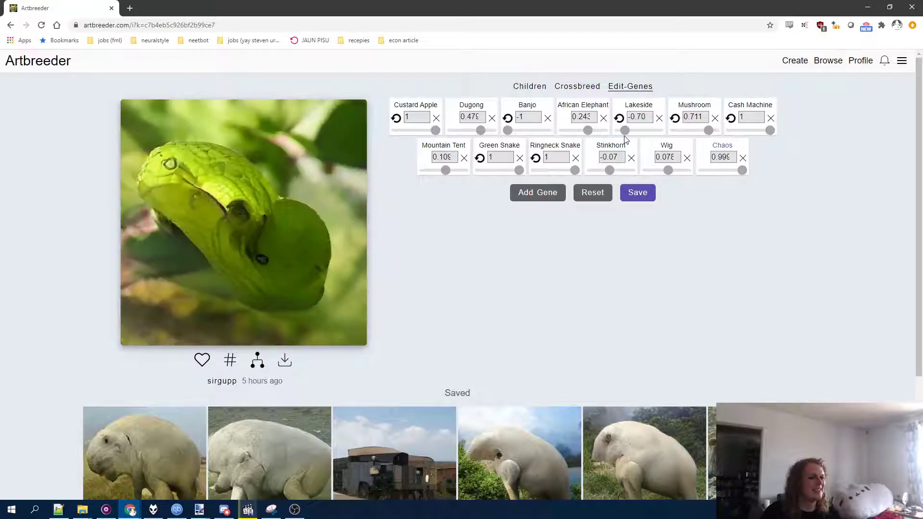
scroll(553, 292, down, 3)
scroll(553, 290, up, 3)
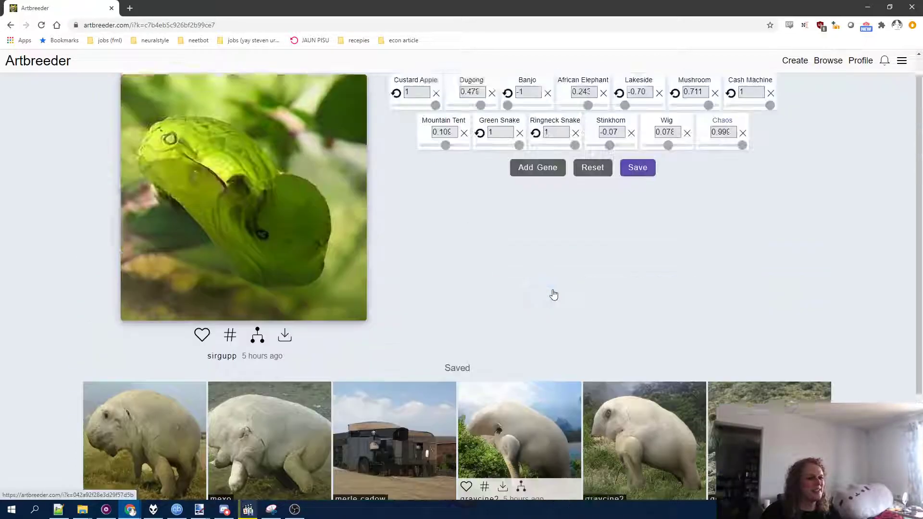
scroll(553, 295, down, 3)
scroll(553, 290, up, 3)
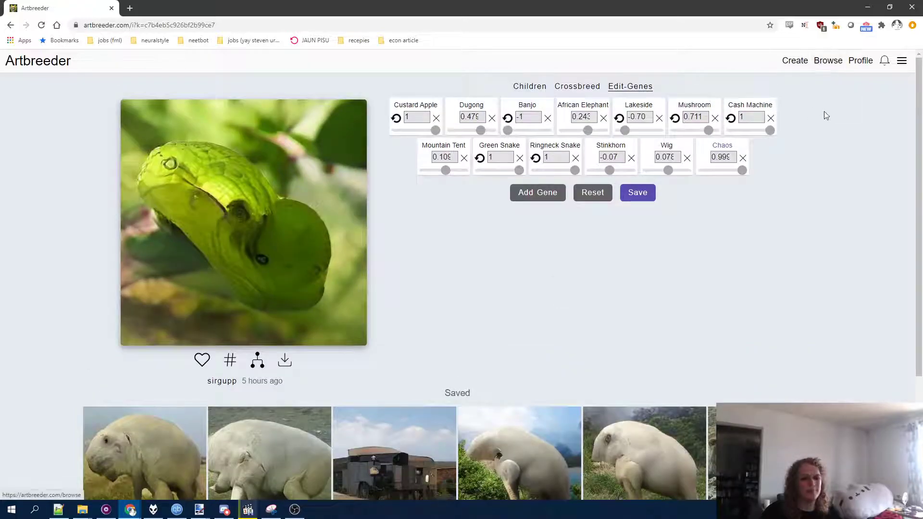
click(903, 61)
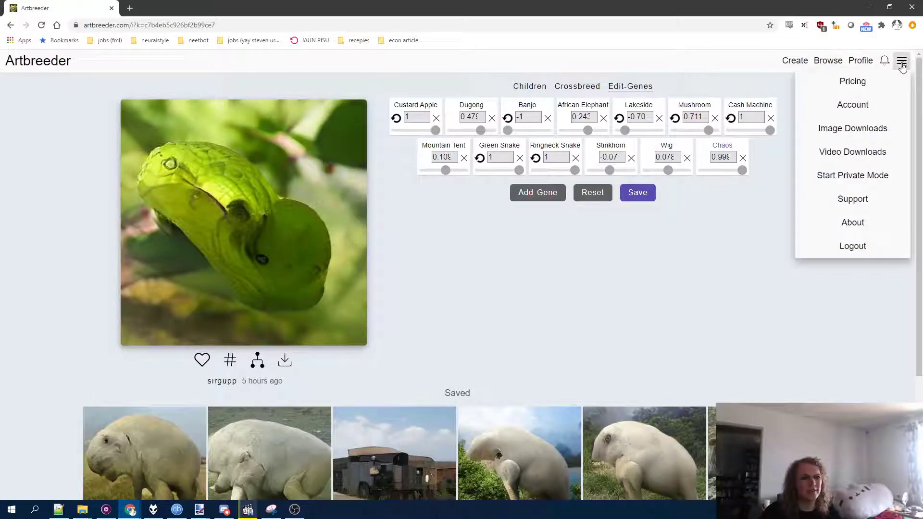
Step: Review the Go Pro page's Starter, Advanced and Champion Breeder plans and reasons to join
click(890, 82)
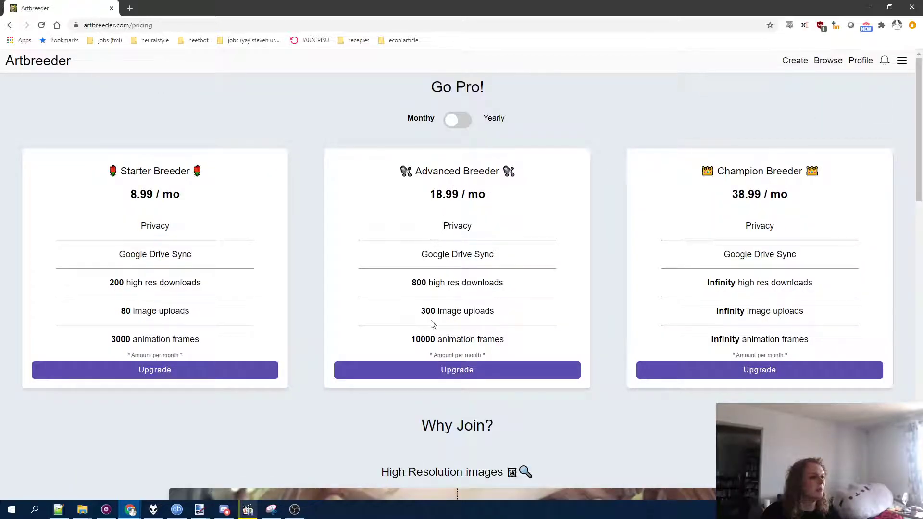
scroll(330, 273, down, 7)
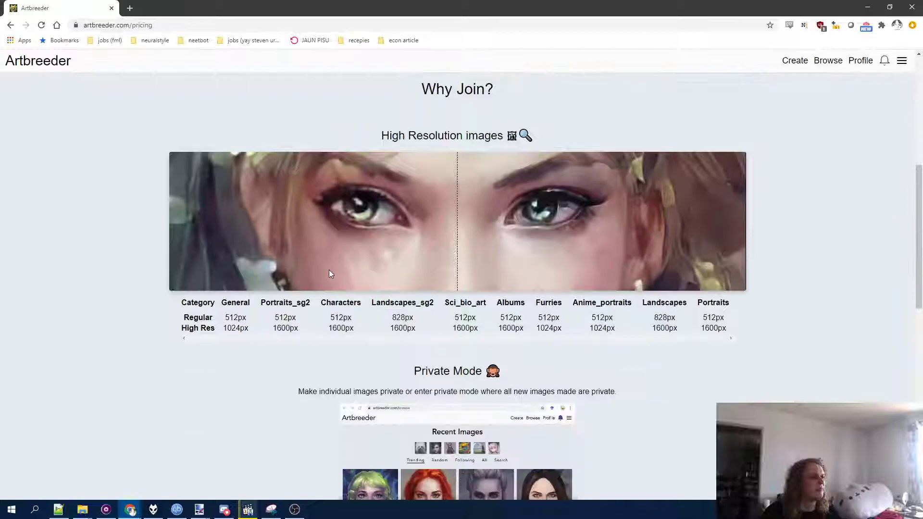
scroll(310, 319, down, 4)
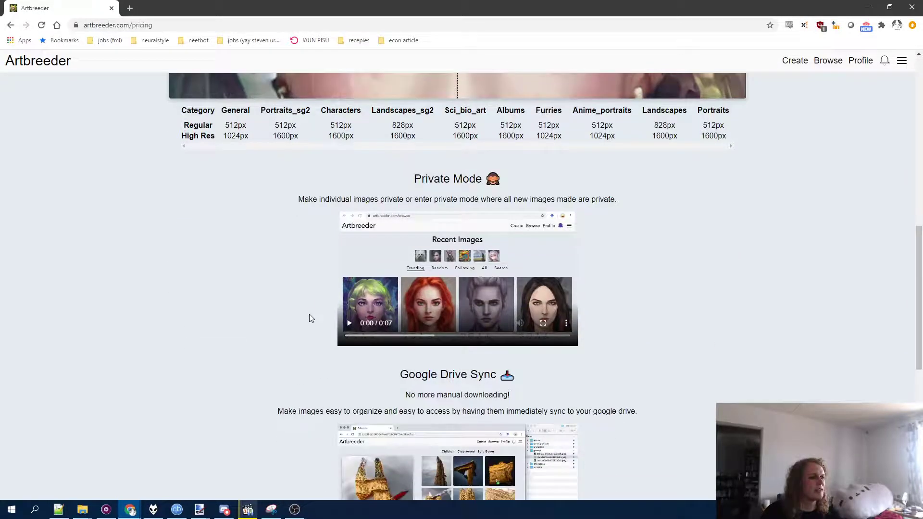
scroll(483, 258, down, 4)
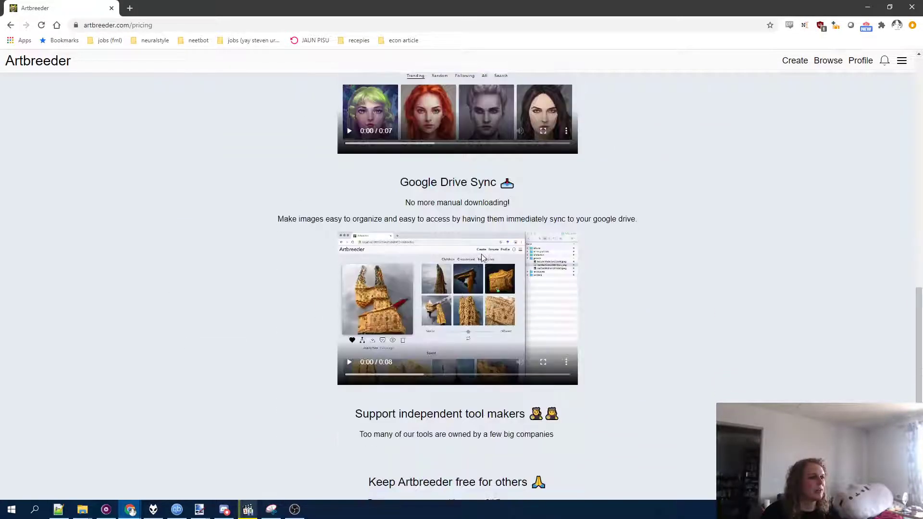
scroll(483, 257, down, 4)
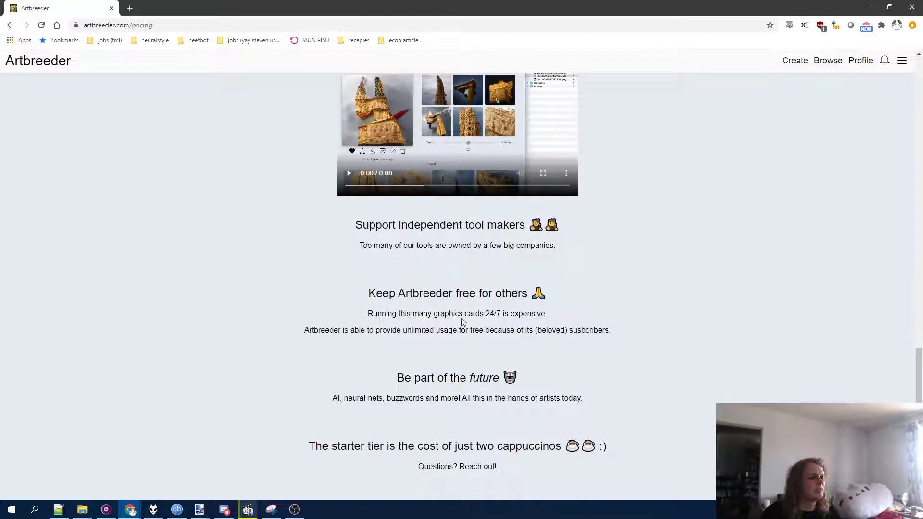
scroll(460, 332, up, 1)
scroll(460, 332, up, 20)
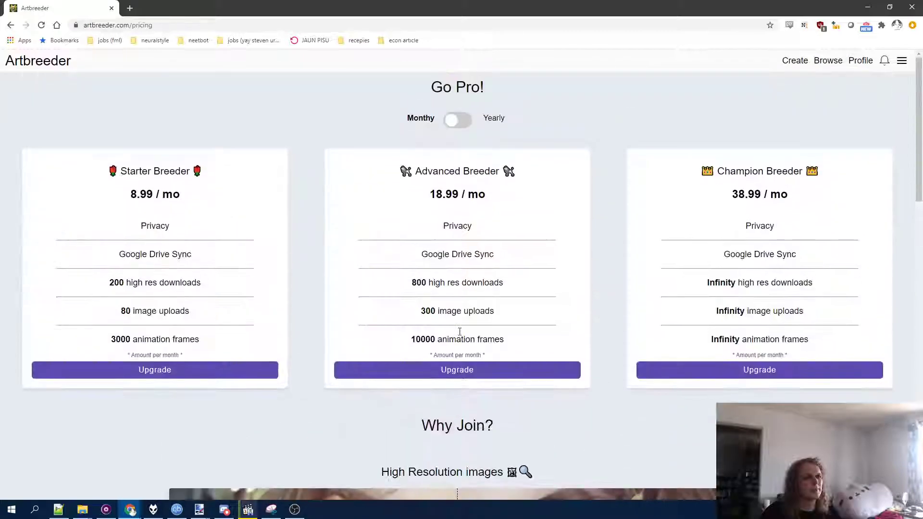
scroll(460, 332, down, 20)
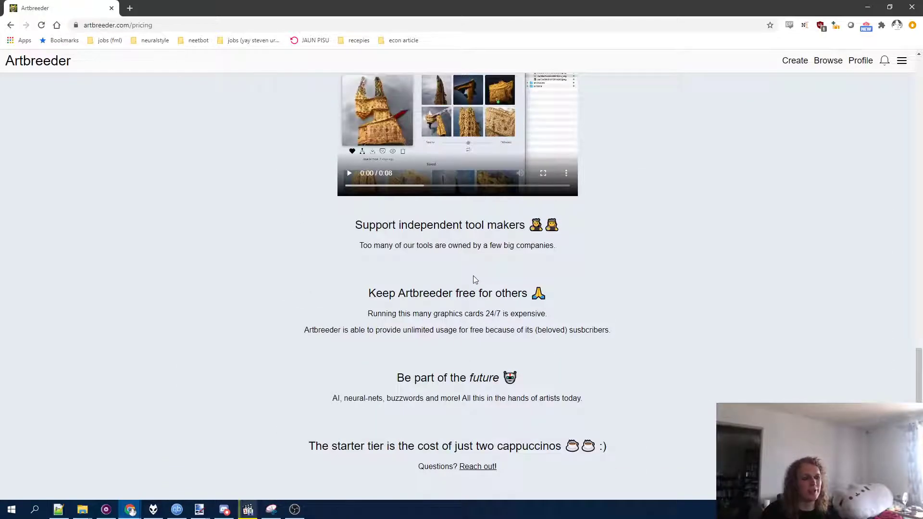
triple_click(435, 312)
scroll(435, 313, up, 20)
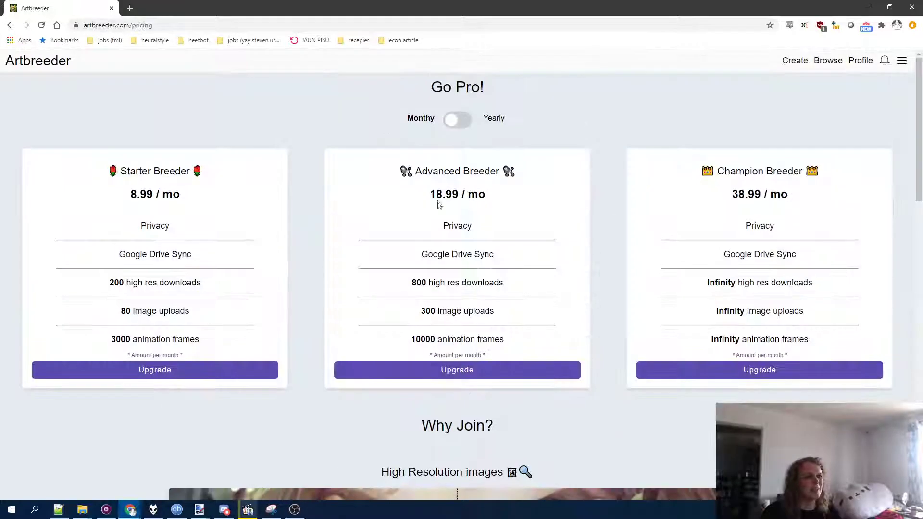
Step: Return to the Create page listing image categories from General to Portraits Old
click(795, 60)
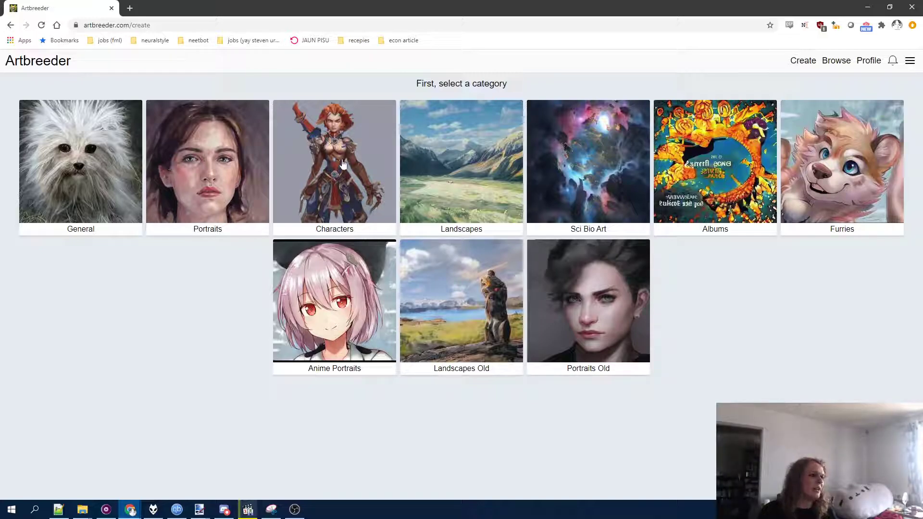
Step: Preview the Characters, Sci Bio Art, Landscapes and Albums categories, then compose a new portrait
click(362, 154)
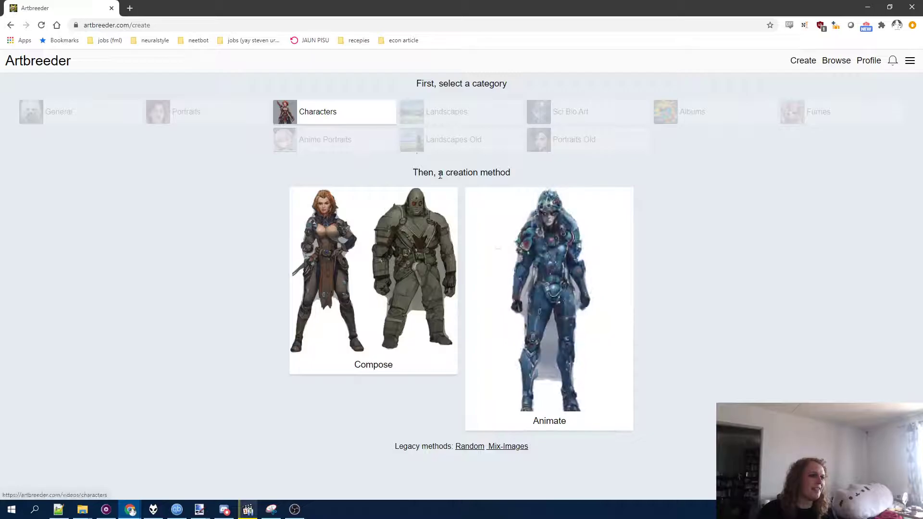
click(548, 116)
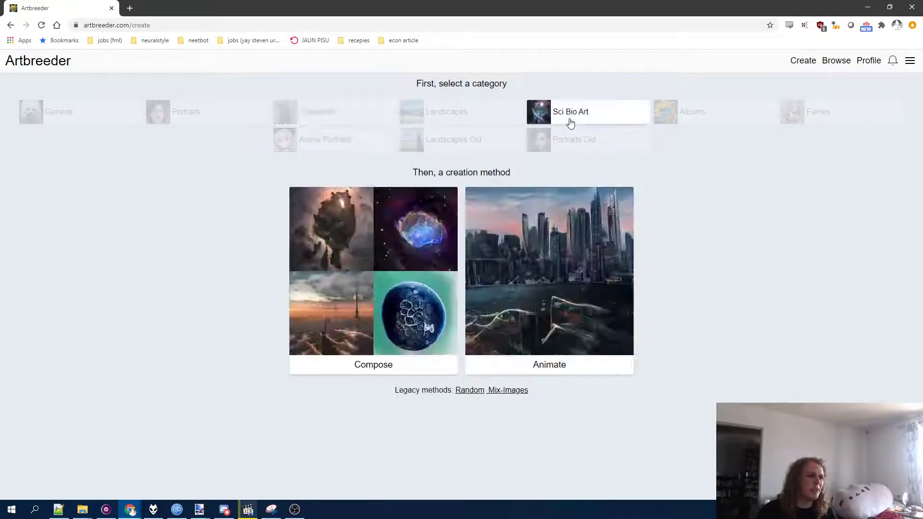
click(499, 114)
click(675, 114)
click(215, 111)
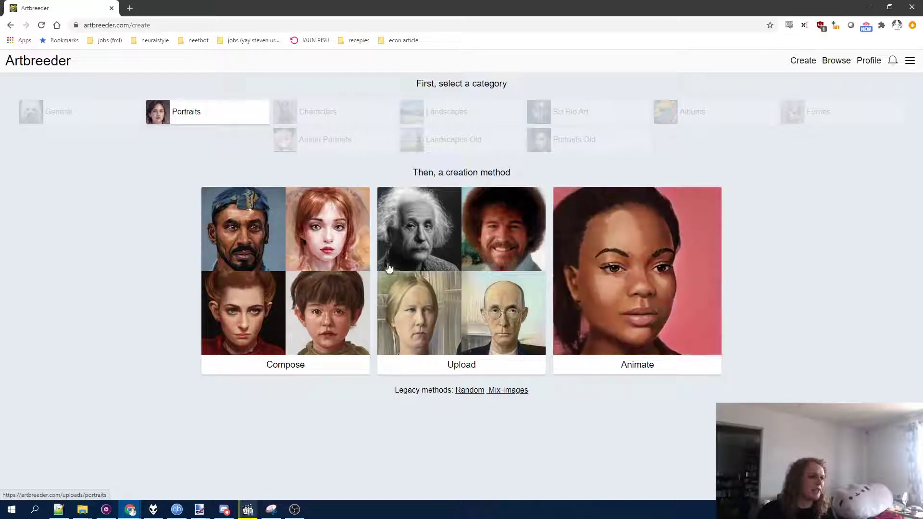
click(346, 254)
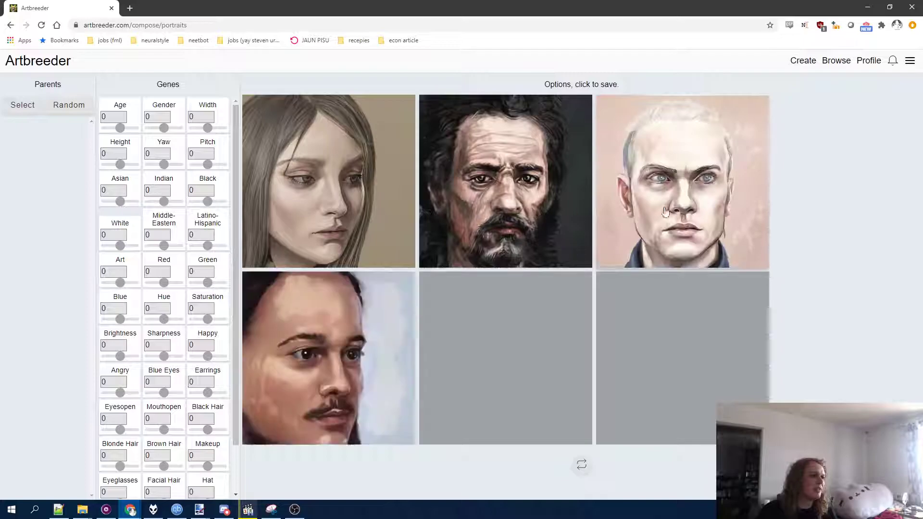